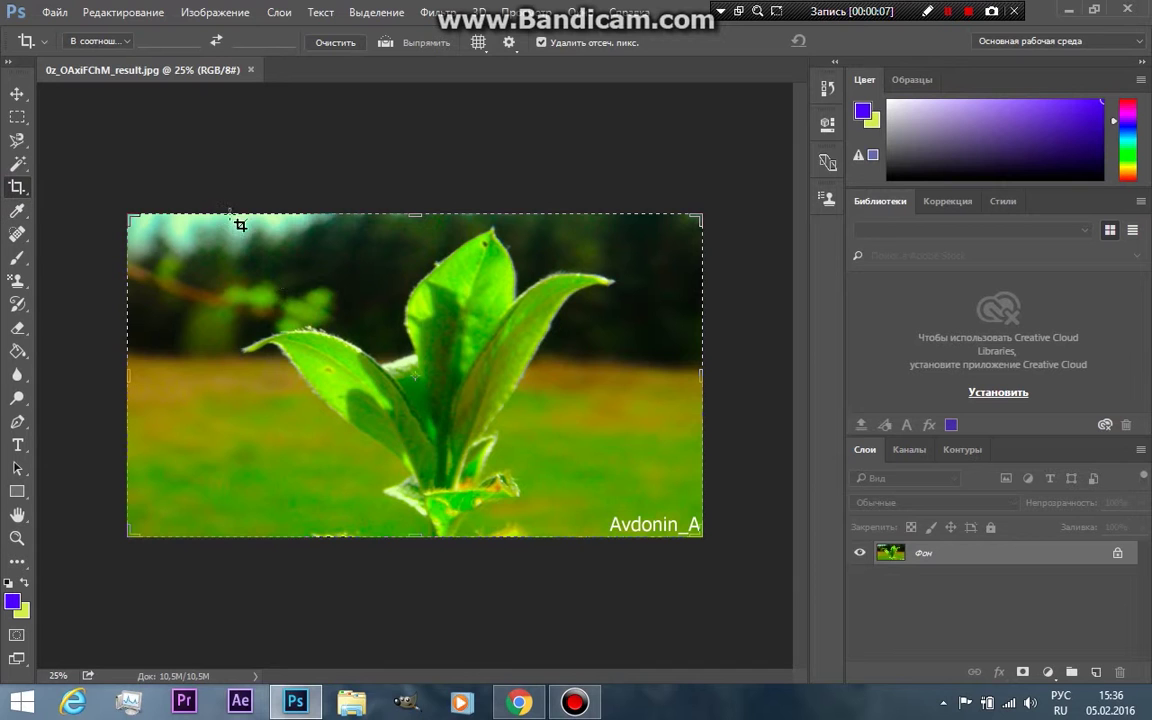
Apply a trial crop around the central leaf, then undo it to restore the full photo.
left_click_drag(230, 215, 613, 474)
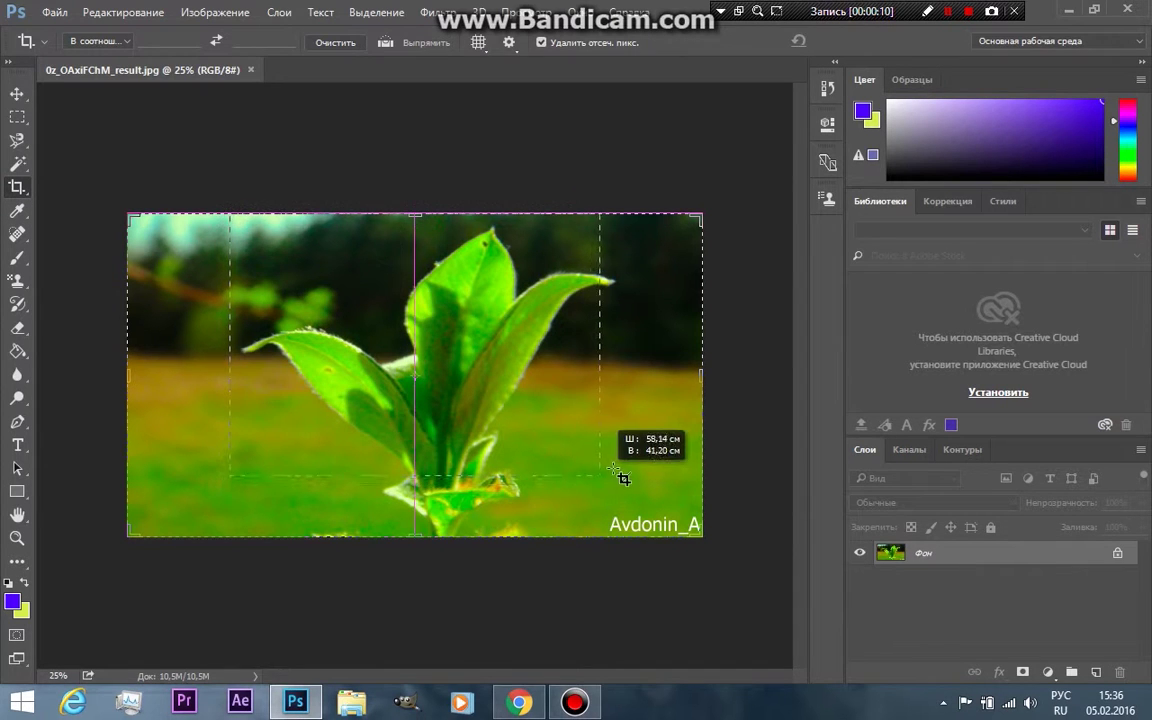
left_click_drag(620, 480, 601, 536)
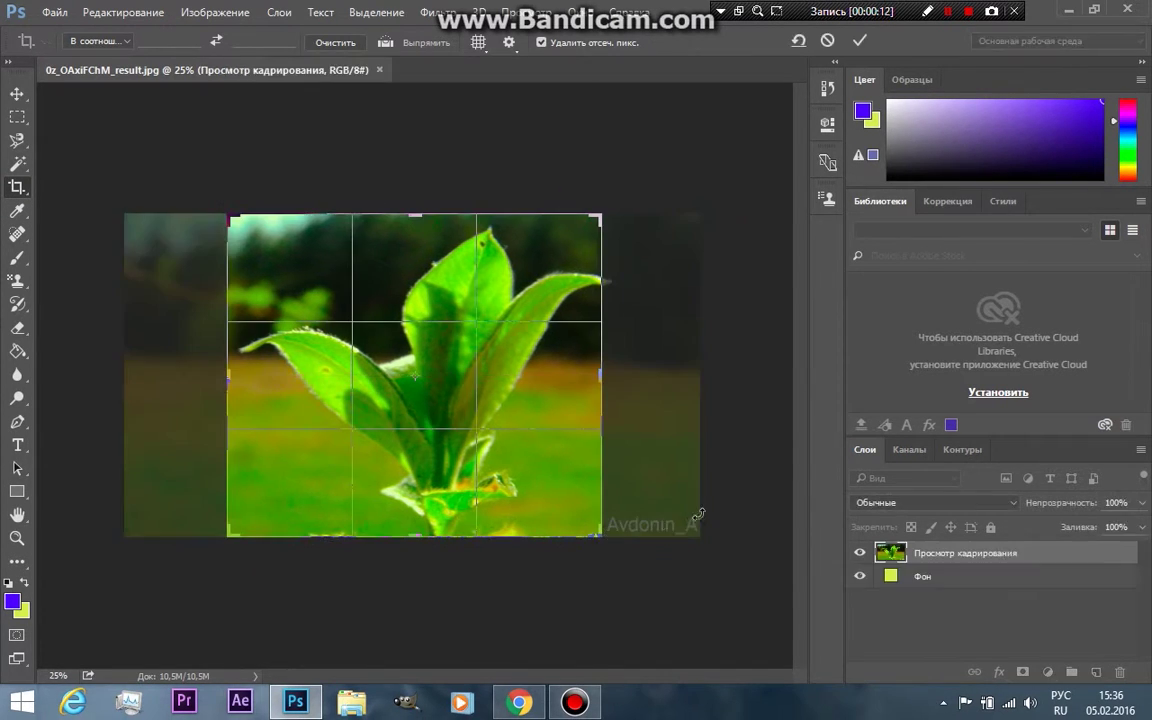
key("Return")
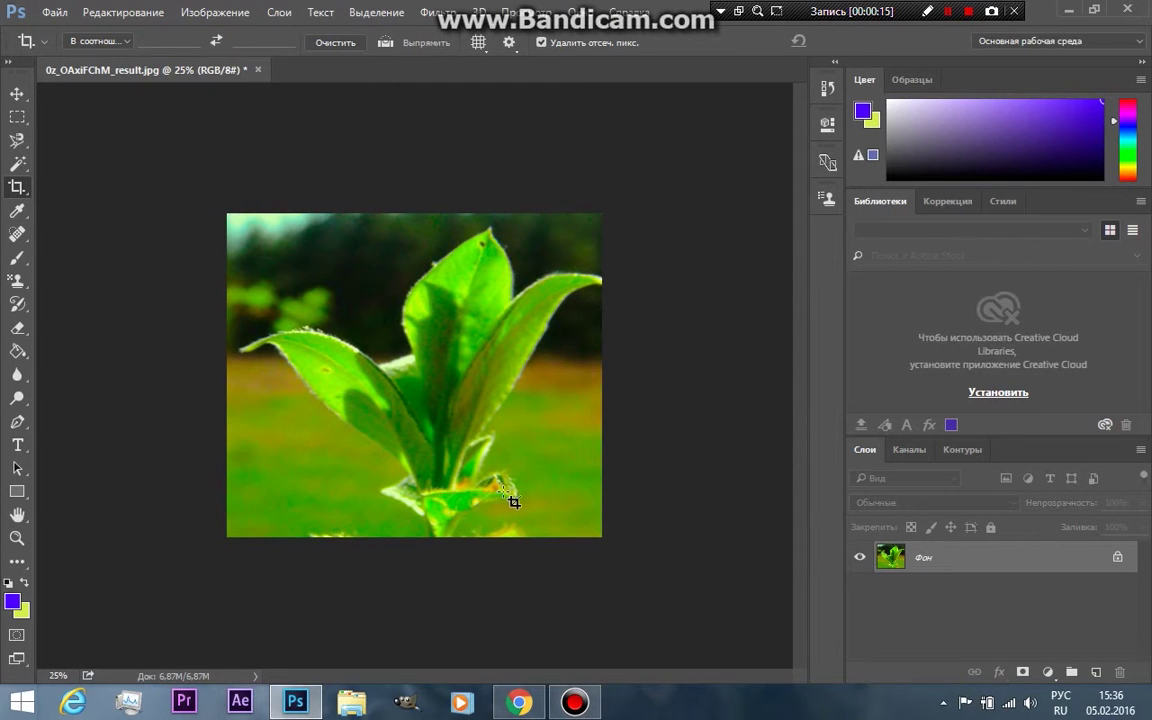
key("ctrl+z")
right_click(17, 187)
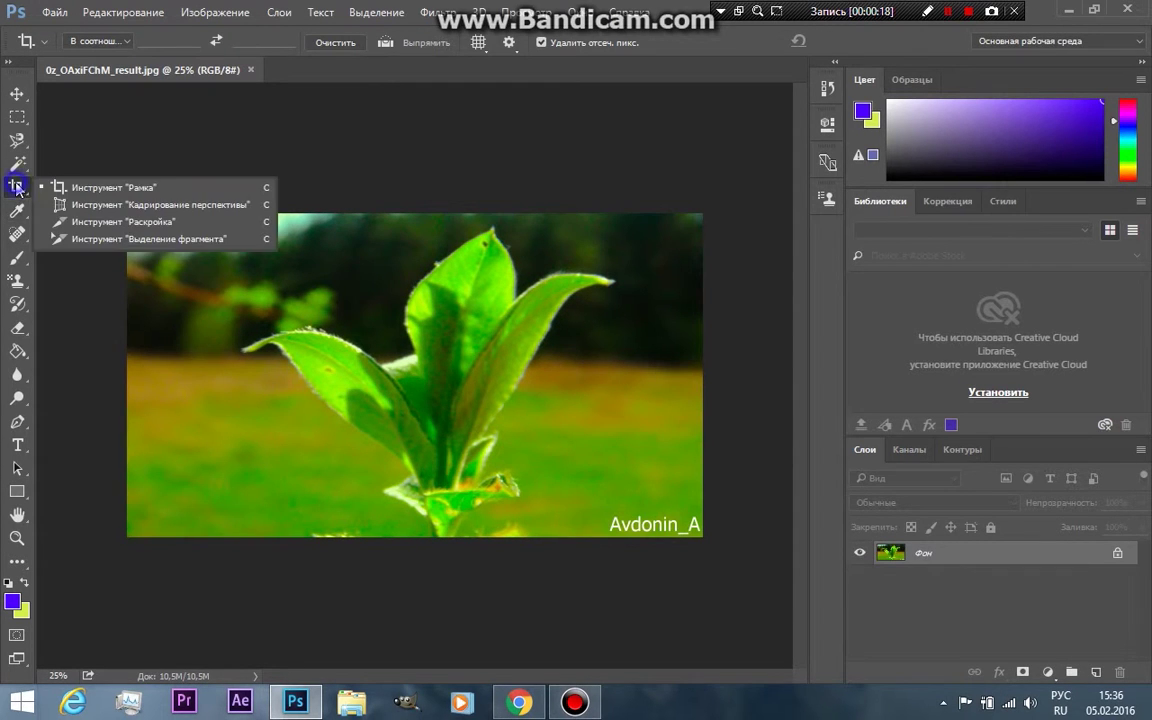
Apply a perspective crop over the leaf with a raised top edge, then revert it.
left_click(103, 204)
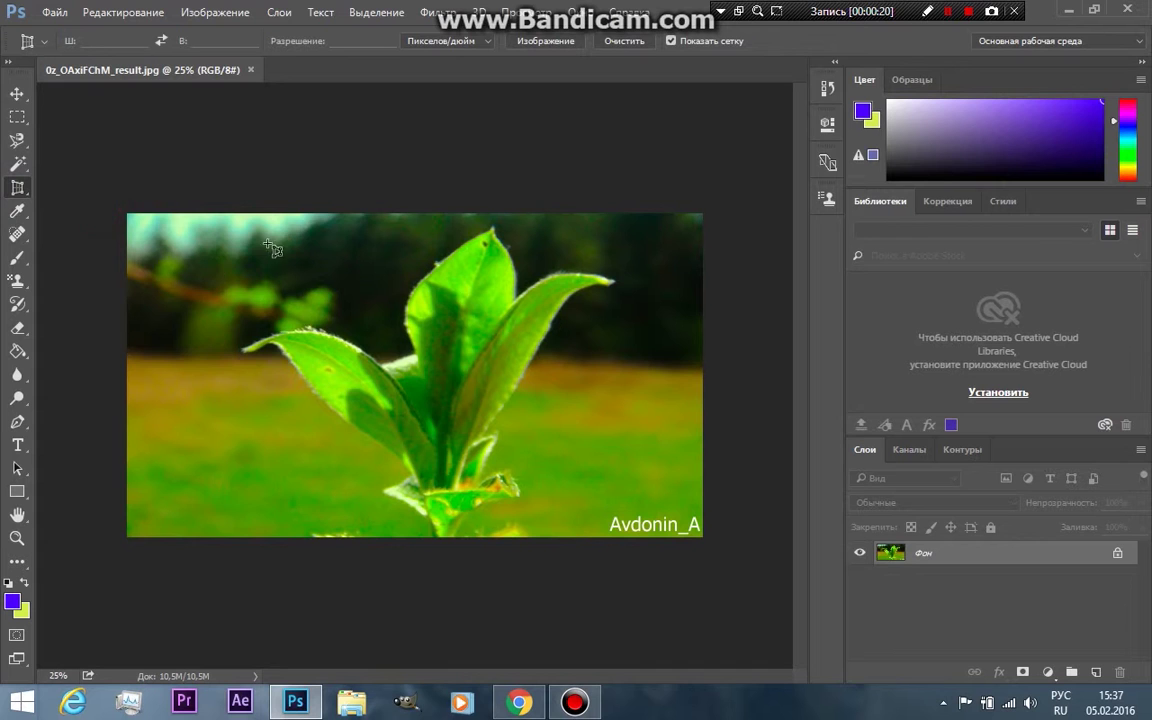
left_click_drag(234, 248, 619, 455)
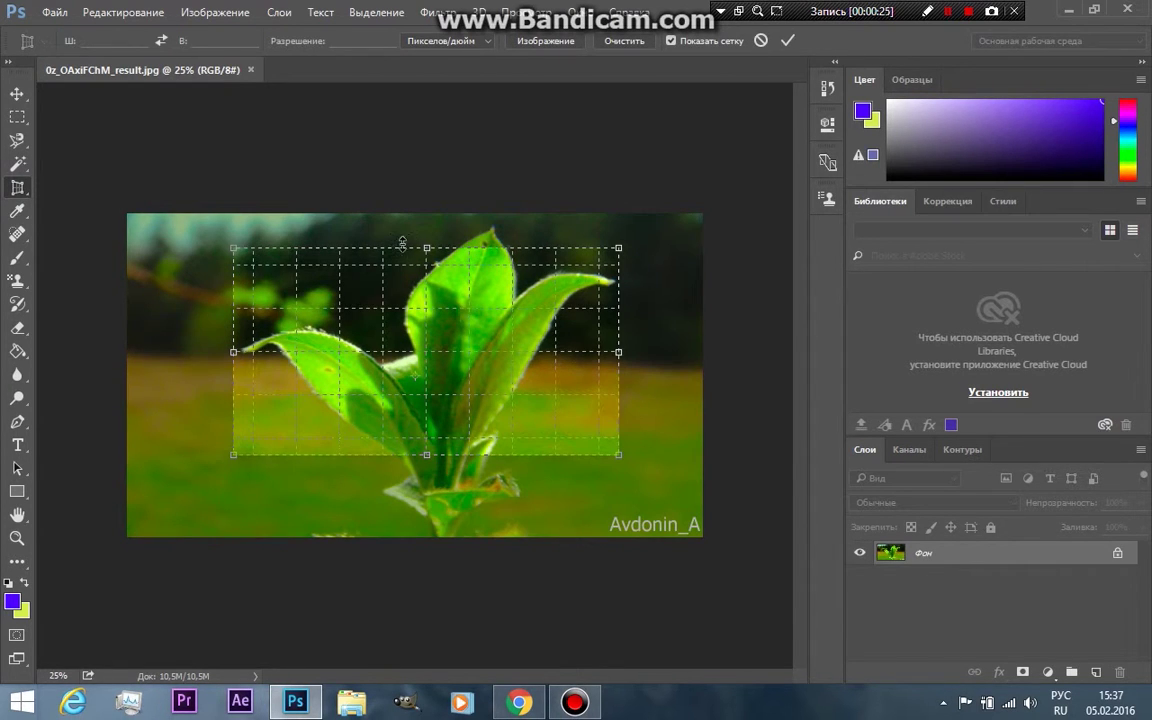
left_click_drag(426, 250, 428, 222)
key("Return")
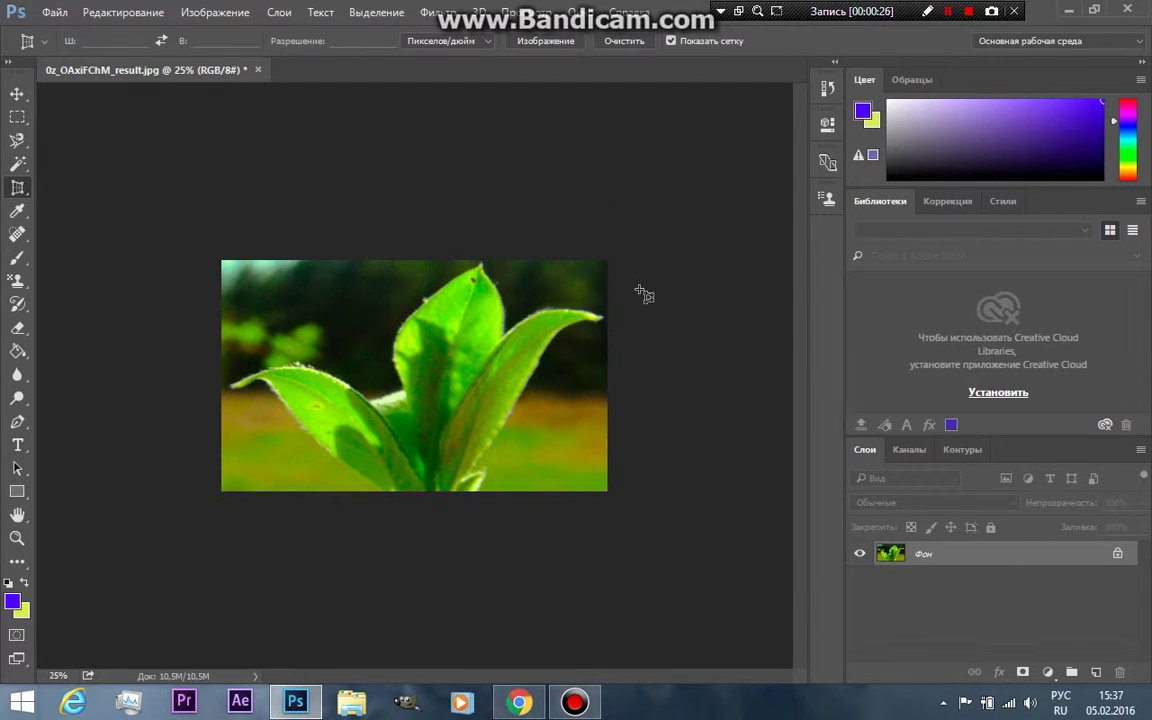
key("ctrl+z")
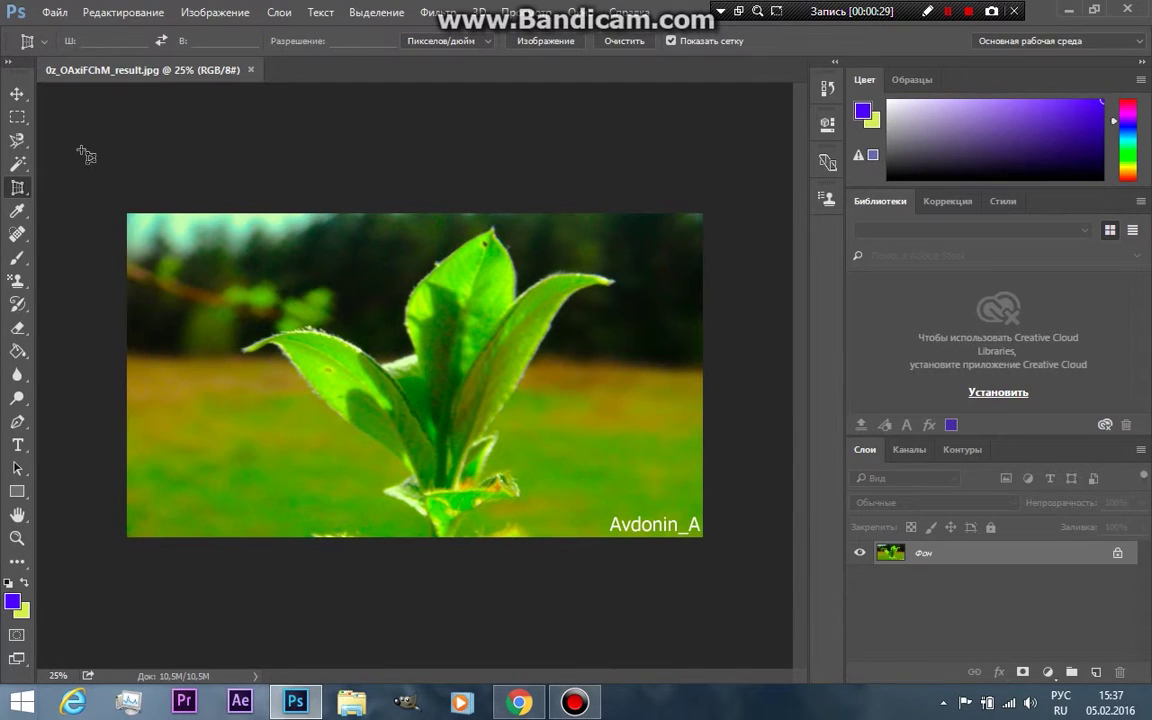
left_click(18, 212)
right_click(18, 212)
With the Eyedropper, sample a leaf green, then a near-black from the dark background.
left_click(18, 212)
left_click_drag(237, 272, 348, 349)
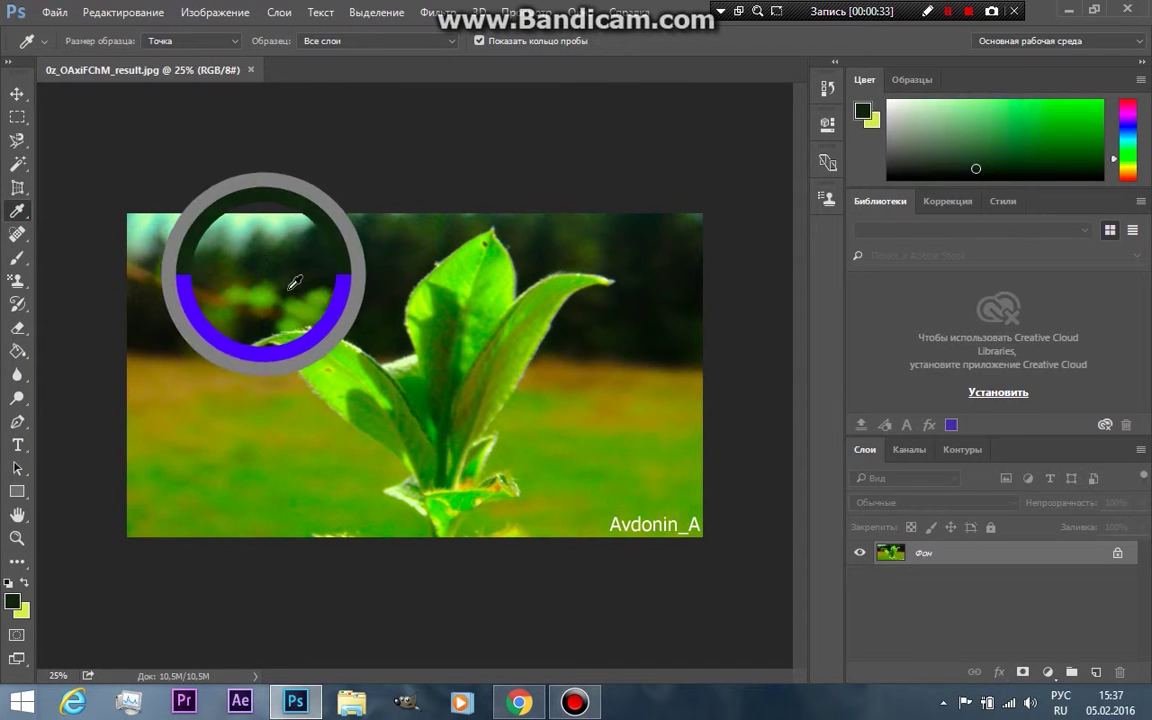
mouse_move(527, 314)
left_mouse_down()
mouse_move(548, 348)
mouse_move(652, 298)
left_mouse_up()
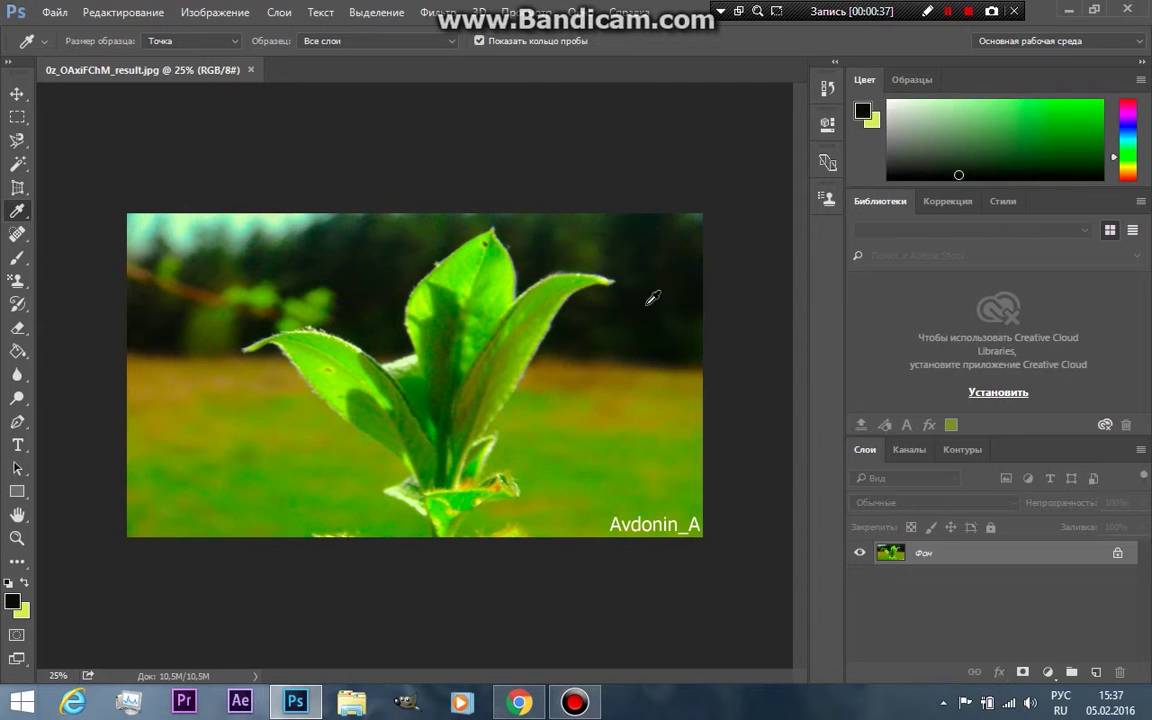
left_click(22, 232)
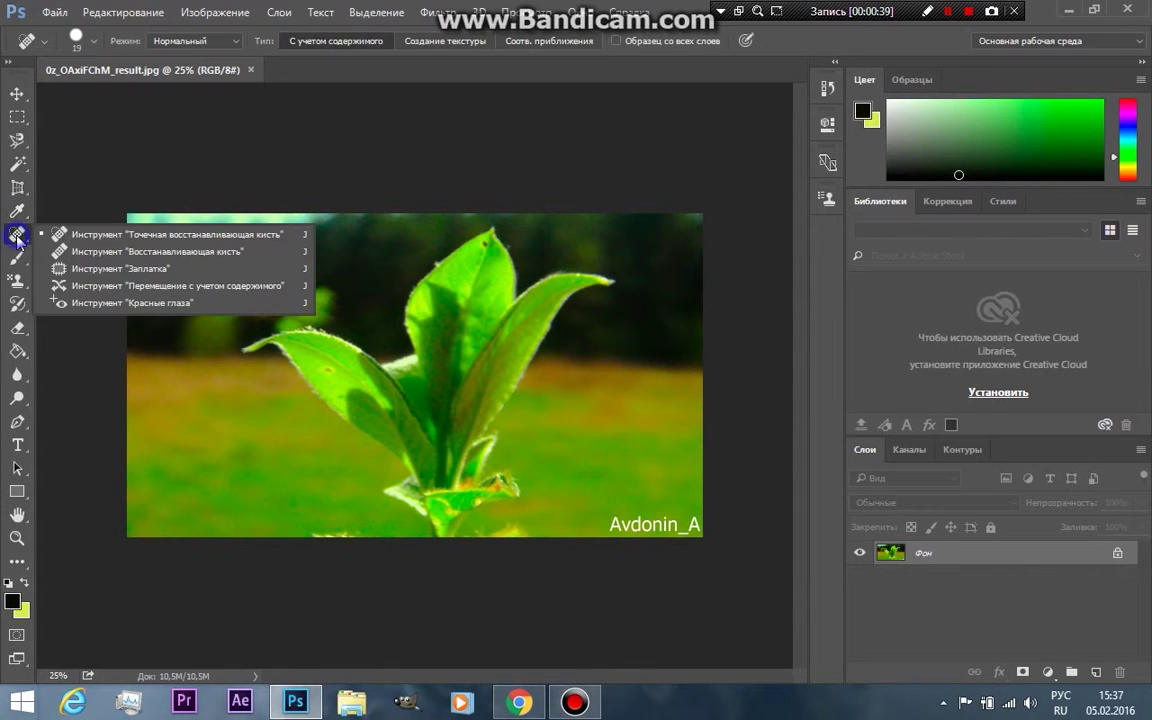
Set the Spot Healing Brush to 56 px and heal part of the right leaf's edge.
left_click(74, 220)
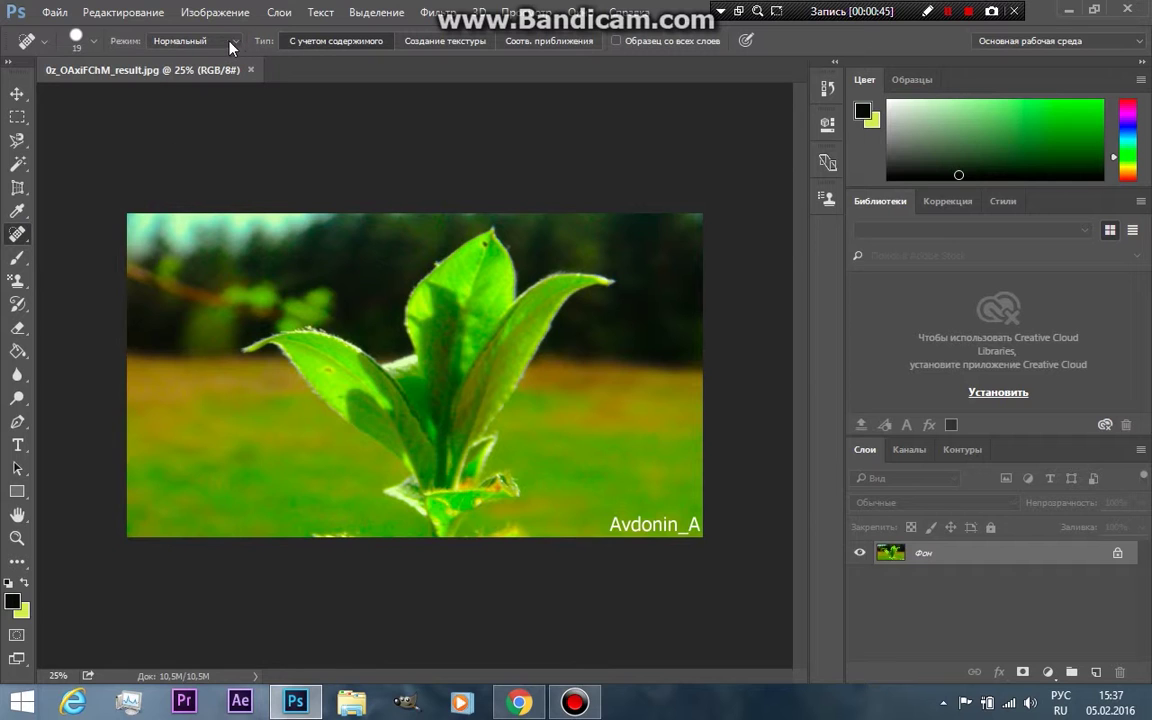
left_click(93, 46)
left_click(47, 88)
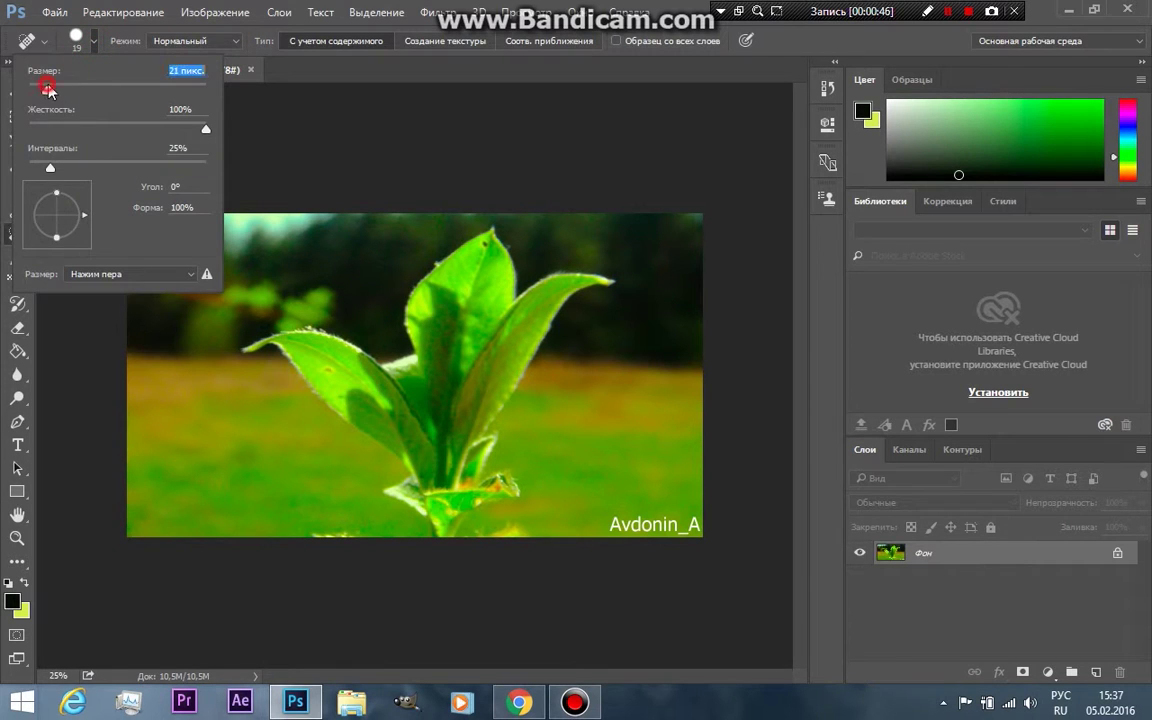
left_click(184, 352, "alt")
left_click(520, 305)
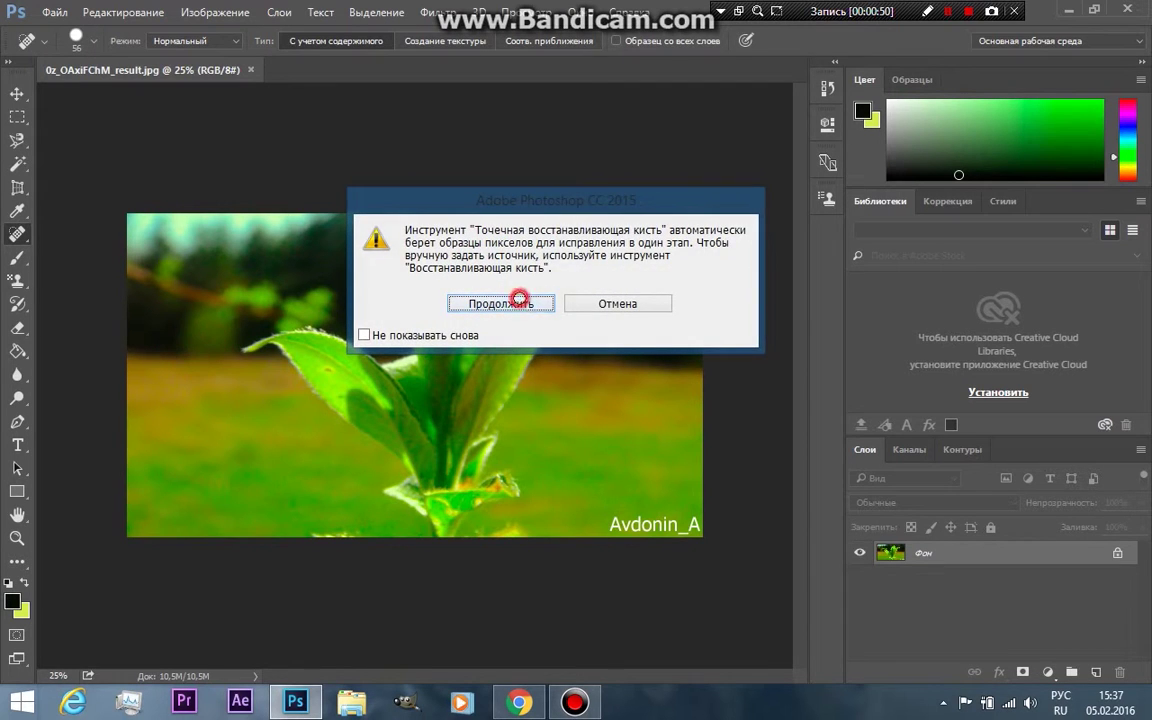
mouse_move(505, 325)
left_mouse_down()
mouse_move(499, 276)
mouse_move(584, 257)
mouse_move(540, 238)
left_mouse_up()
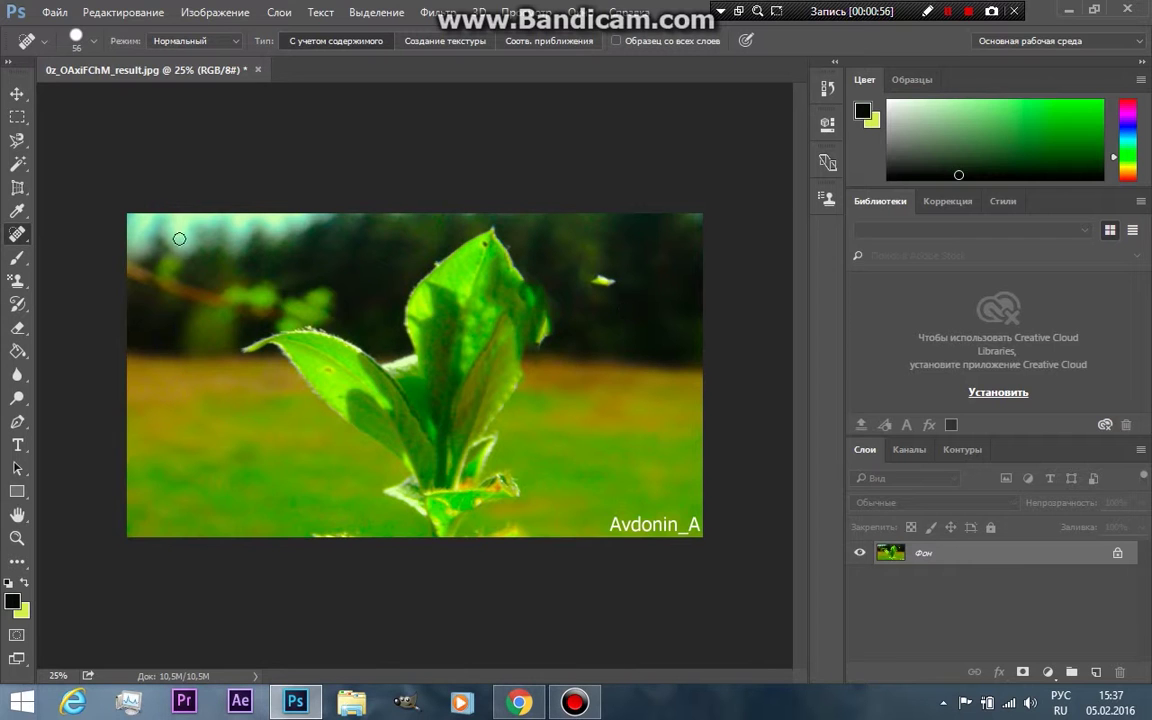
Suppress the healing notice with Don't show again and heal the upper-left background.
left_click(228, 232, "alt")
left_click(488, 302)
left_click(223, 215, "alt")
left_click(442, 330)
left_click(506, 296)
mouse_move(250, 238)
left_mouse_down()
mouse_move(351, 261)
mouse_move(430, 262)
left_mouse_up()
left_click_drag(350, 216, 241, 217)
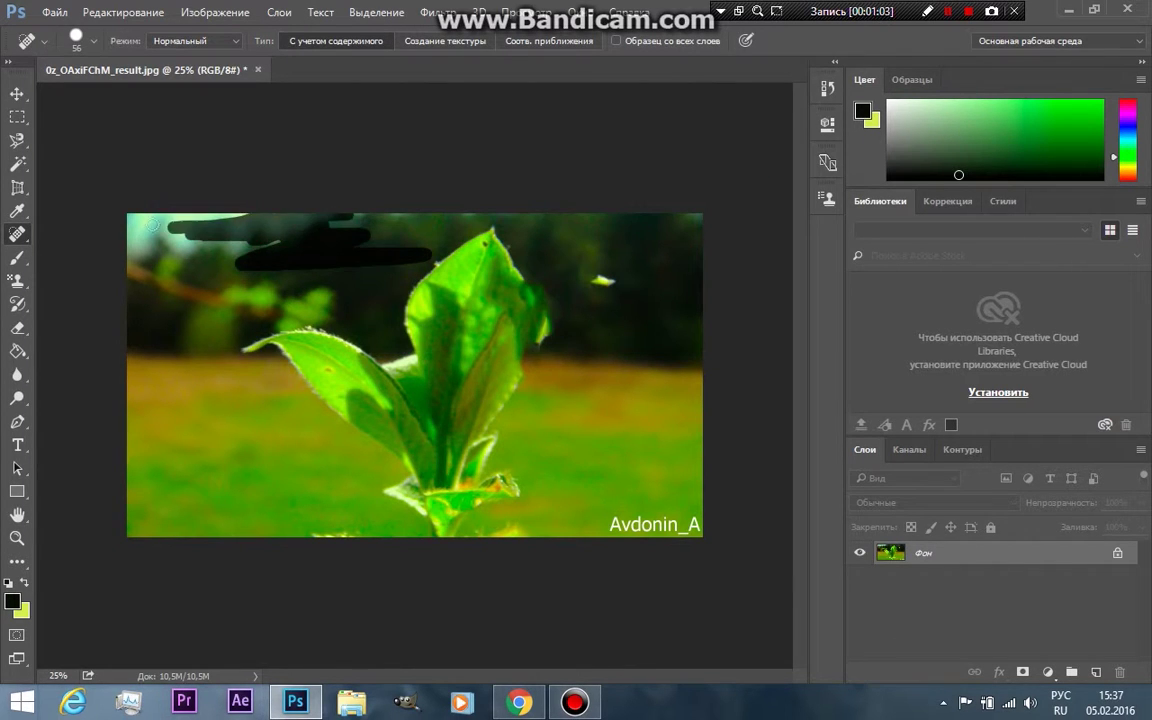
left_click_drag(241, 217, 290, 258)
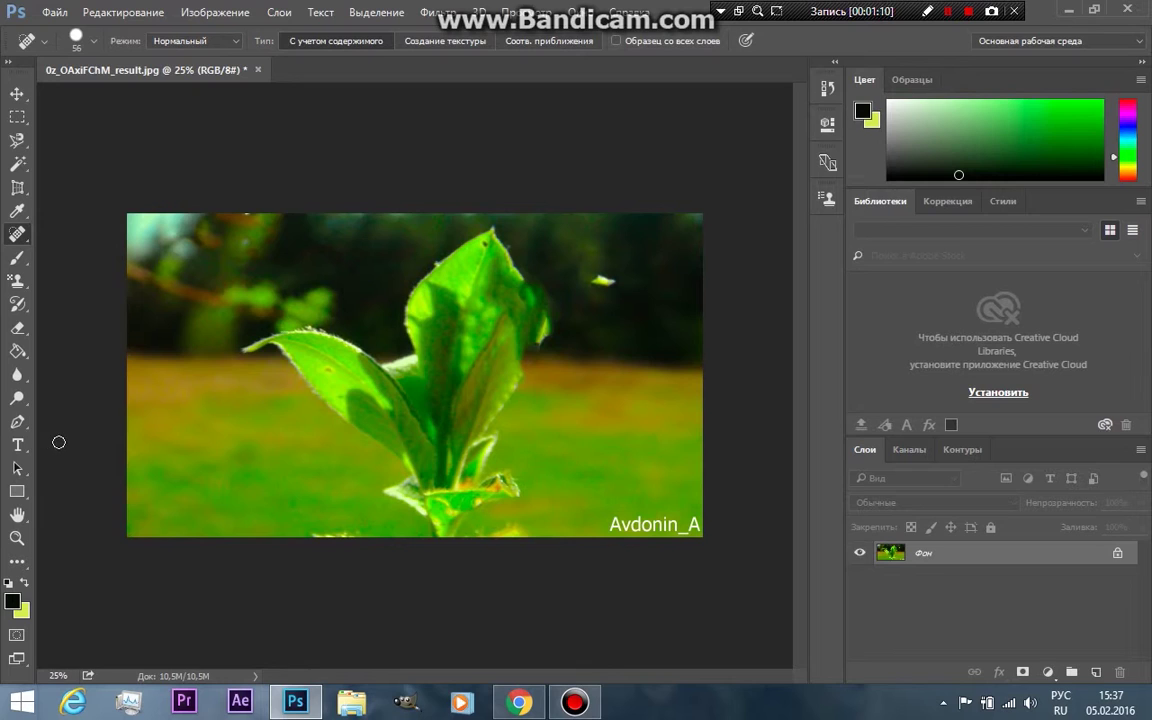
key("super")
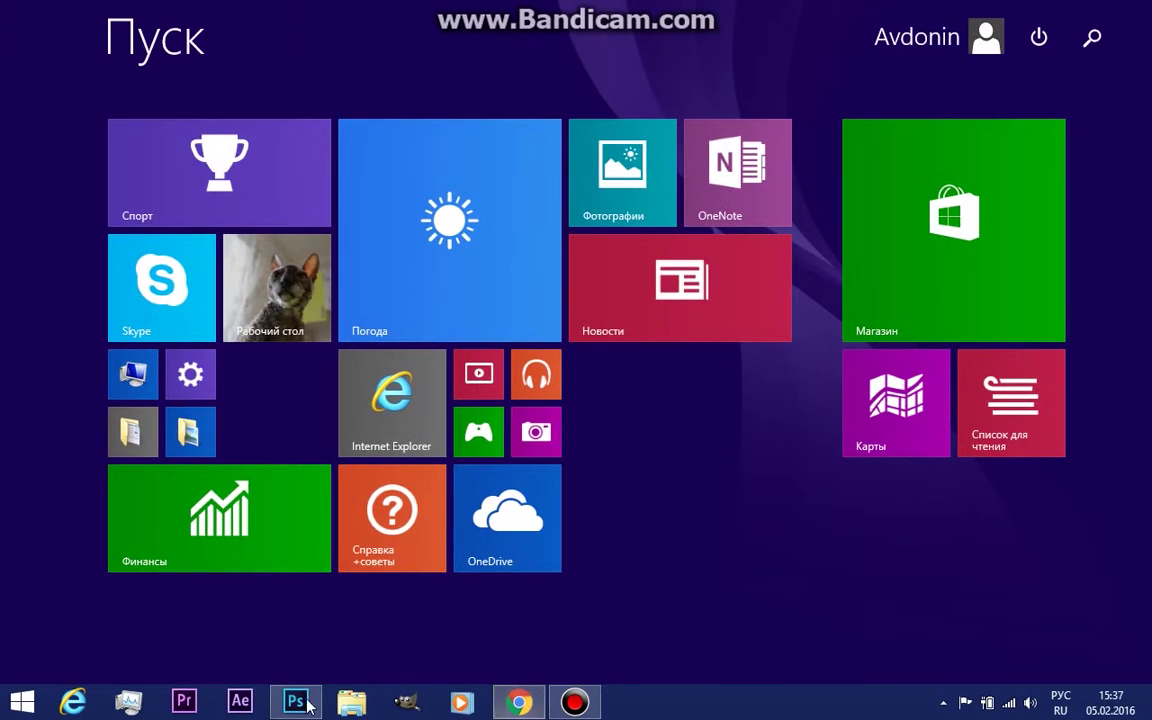
Return to Photoshop's retouched leaf photo using the taskbar icon.
left_click(296, 705)
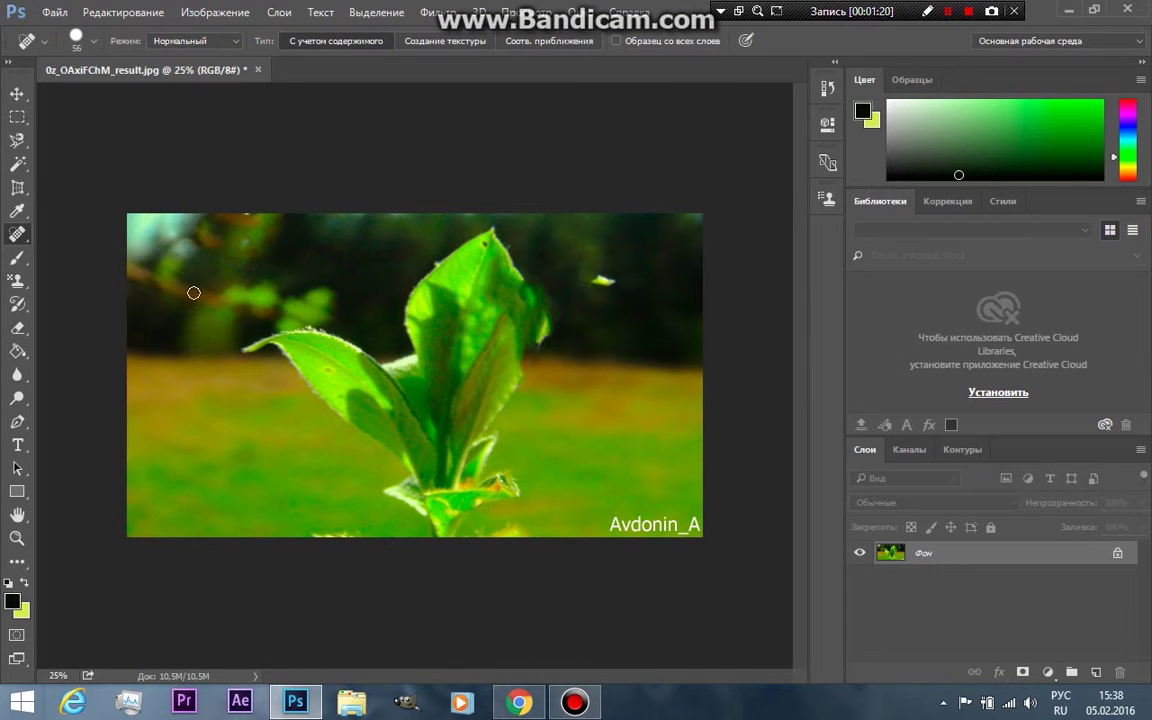
With the Color Replacement Tool at 82 px, paint the tall central leaf grey.
left_click(19, 258)
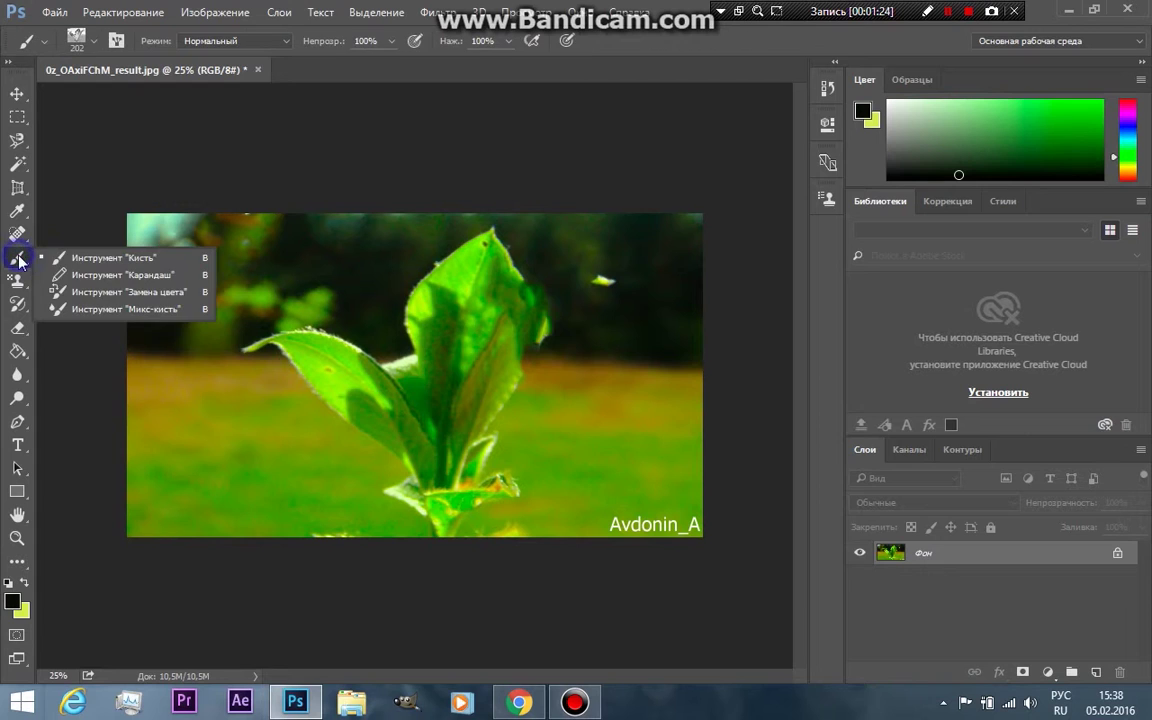
left_click(100, 289)
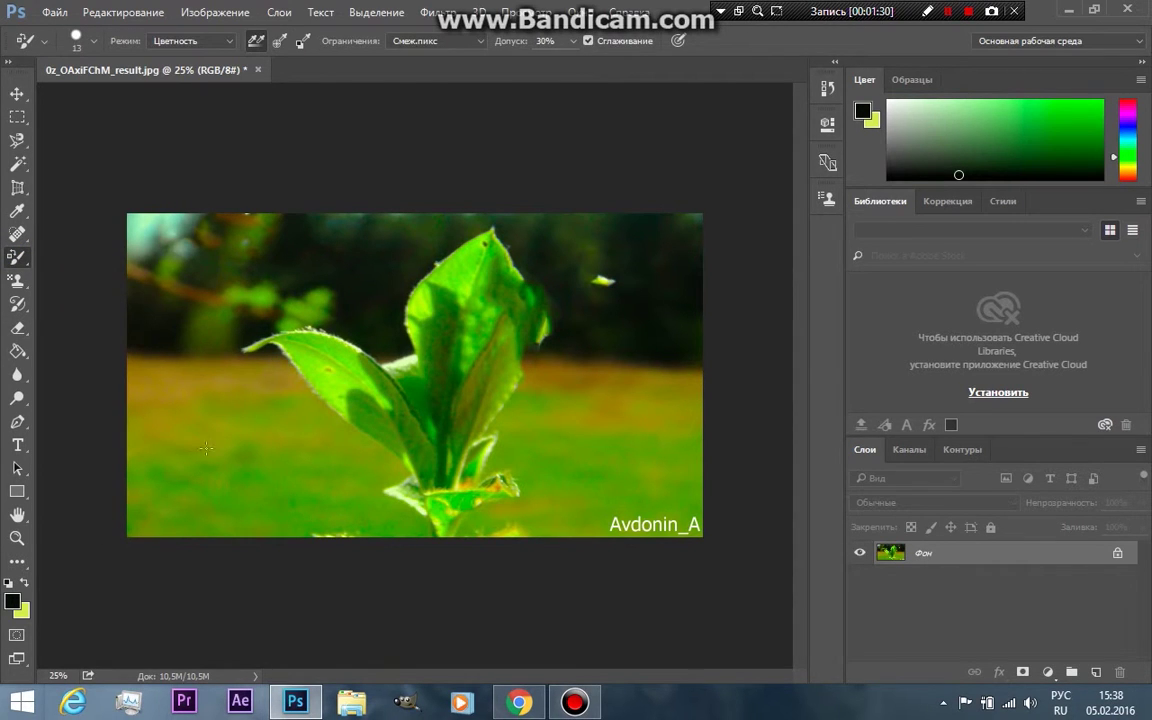
left_click(94, 41)
left_click_drag(53, 90, 96, 90)
left_click(439, 316)
mouse_move(432, 257)
left_mouse_down()
mouse_move(444, 300)
mouse_move(471, 240)
left_mouse_up()
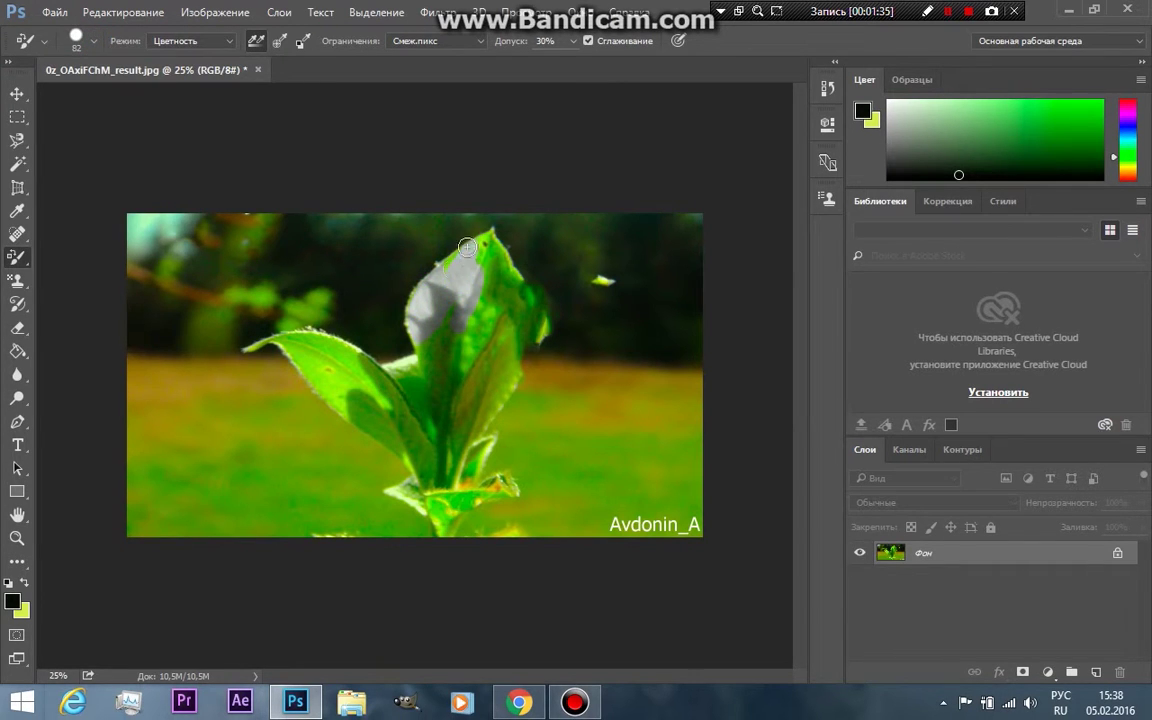
mouse_move(454, 286)
left_mouse_down()
mouse_move(489, 247)
mouse_move(452, 250)
mouse_move(450, 324)
mouse_move(423, 393)
mouse_move(458, 314)
mouse_move(489, 375)
mouse_move(484, 477)
left_mouse_up()
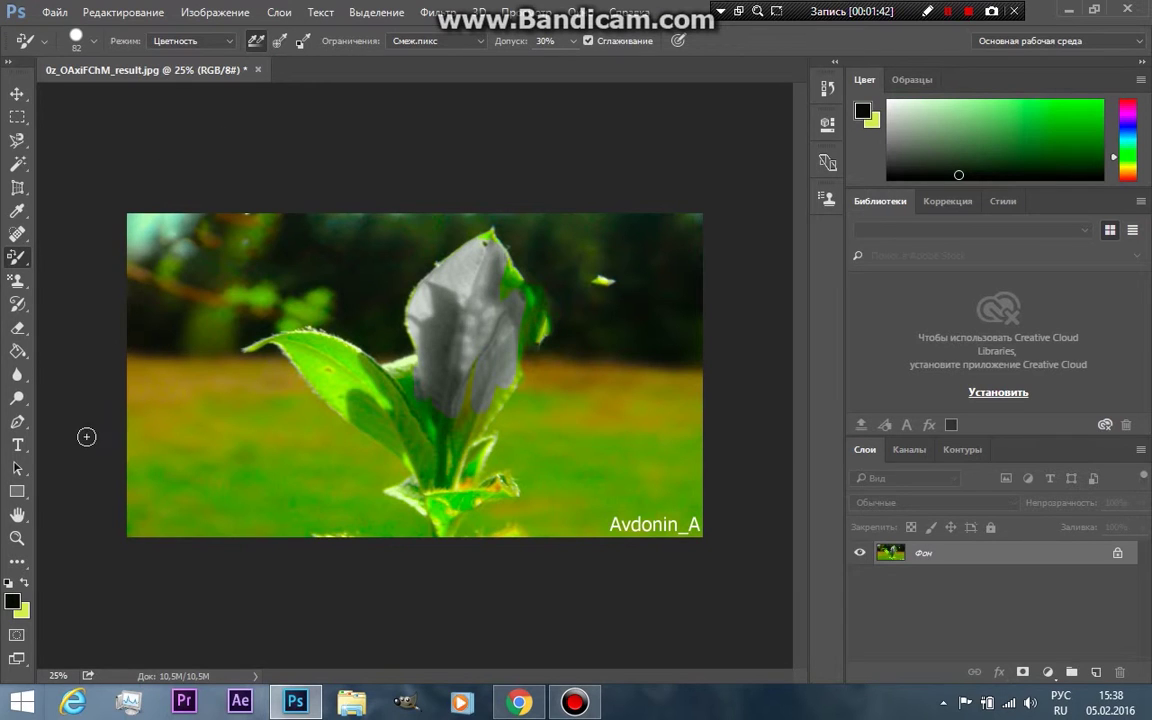
left_click(18, 281)
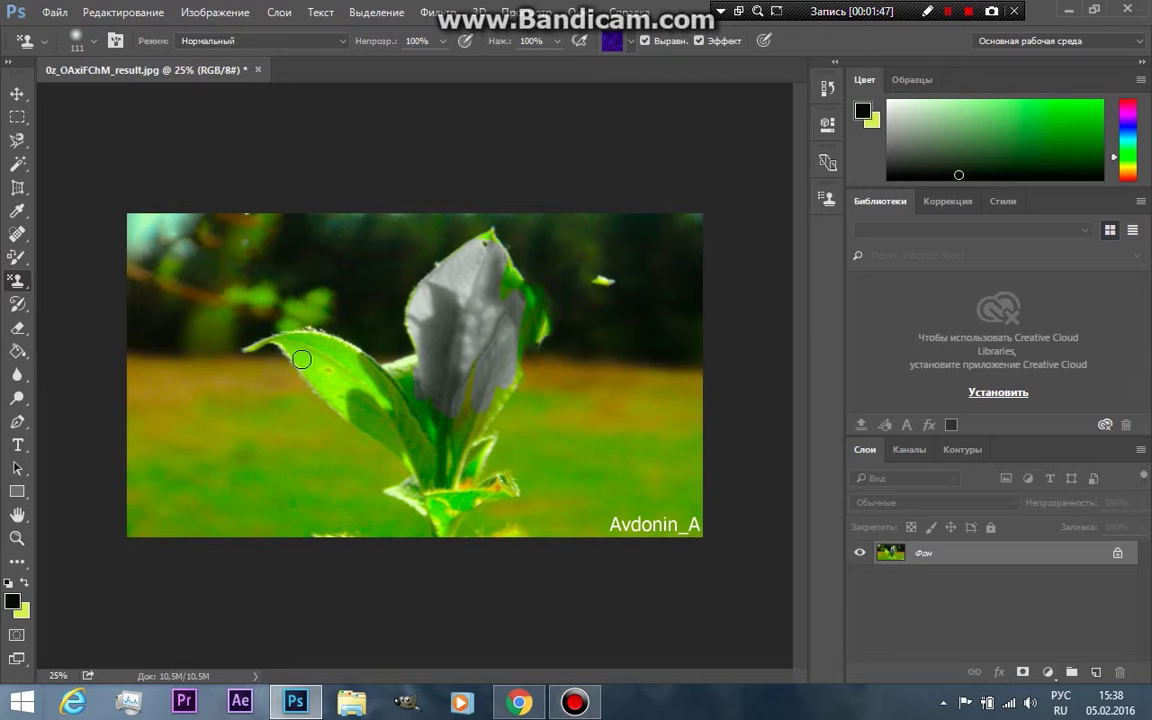
Clone Stamp the watermark as source and copy it beside the leaf's right side.
left_click_drag(633, 524, 614, 520)
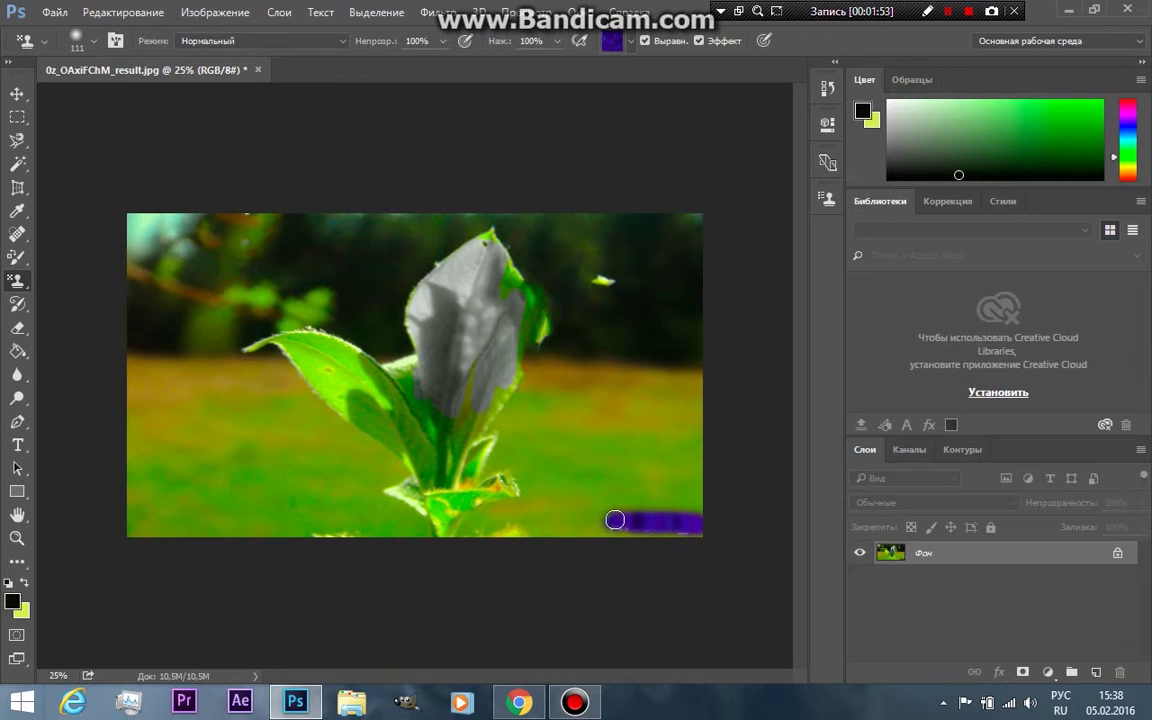
key("ctrl+z")
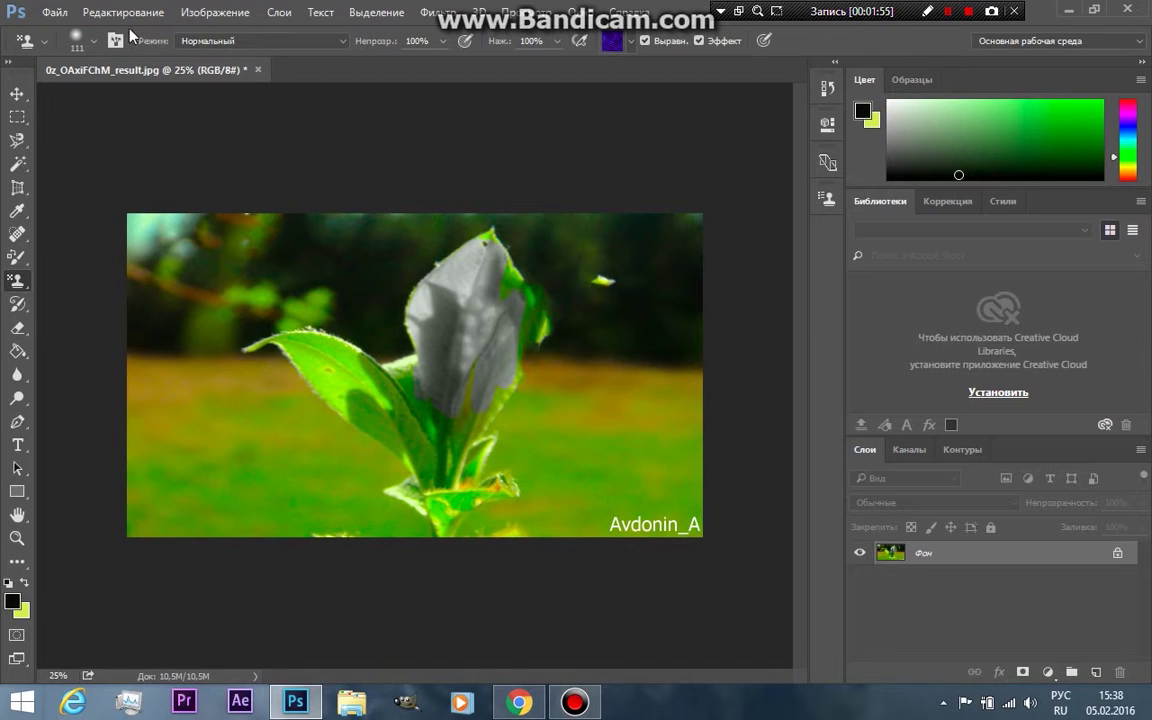
right_click(22, 285)
left_click(90, 283)
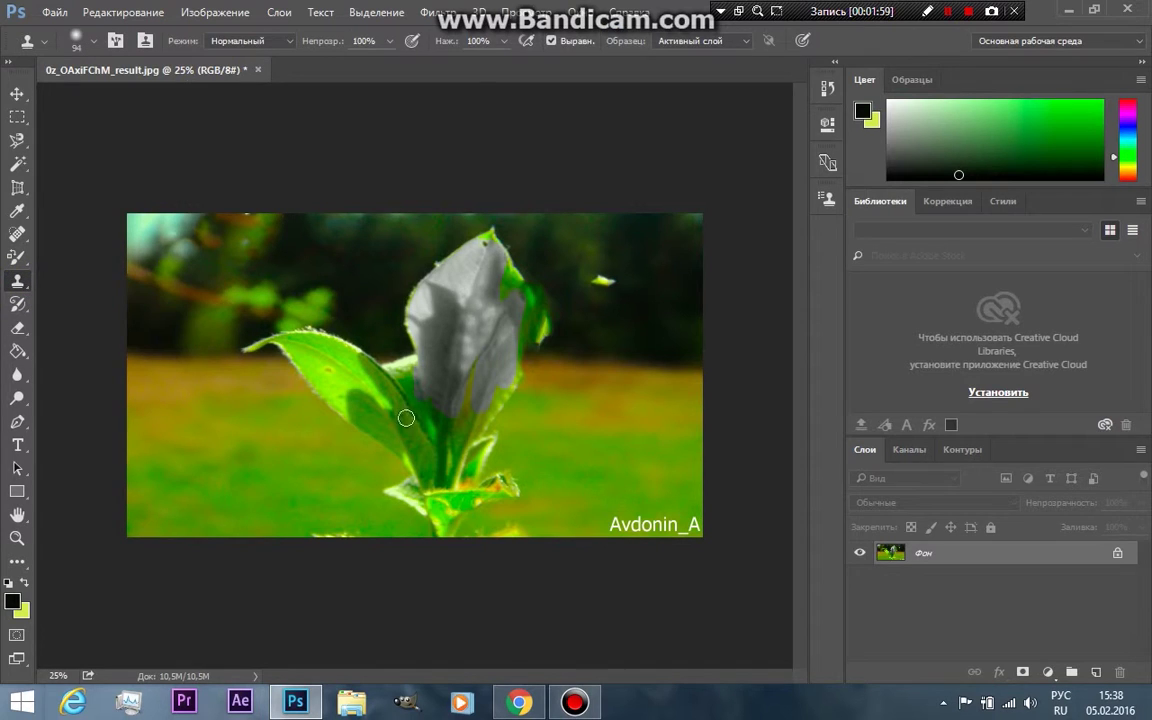
left_click(644, 527, "alt")
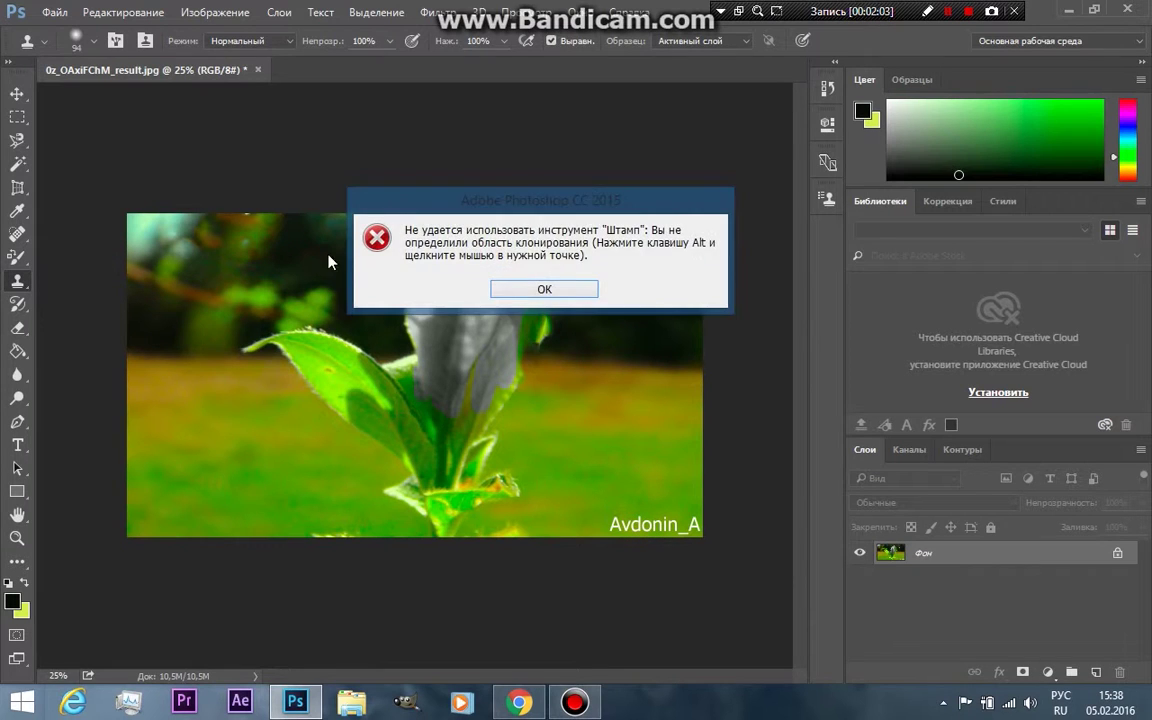
left_click(542, 290)
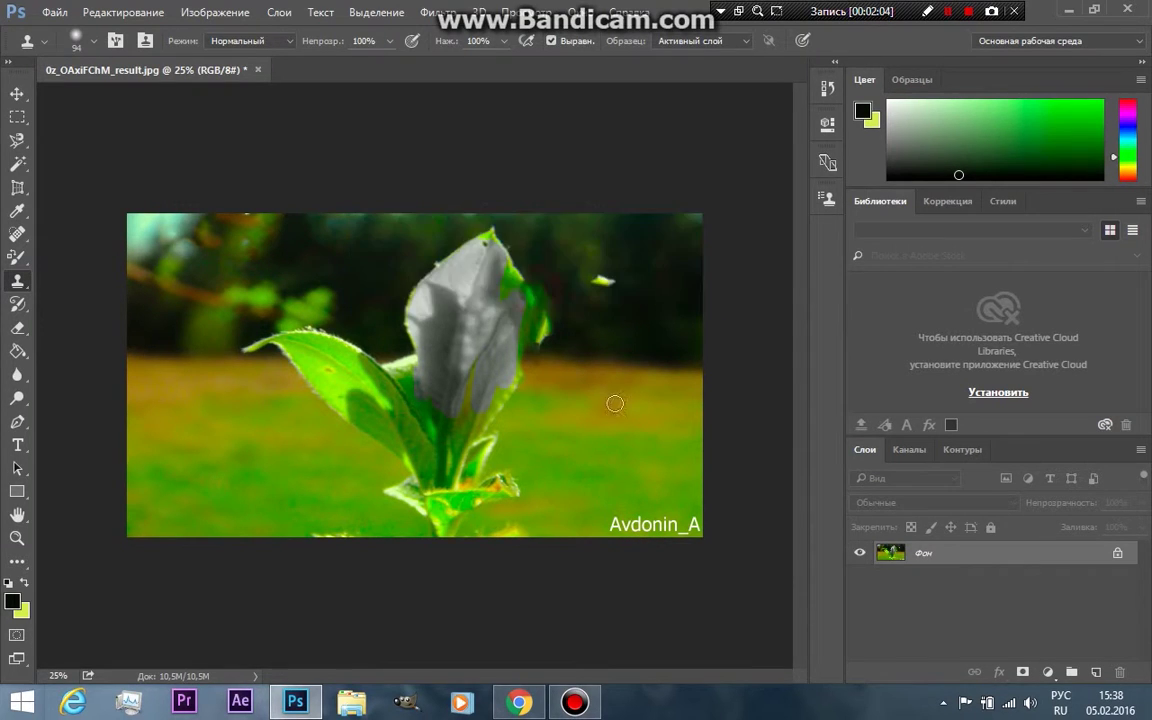
left_click(600, 463)
left_click(560, 289)
left_click(632, 524, "alt")
mouse_move(630, 321)
left_mouse_down()
mouse_move(557, 318)
mouse_move(650, 318)
left_mouse_up()
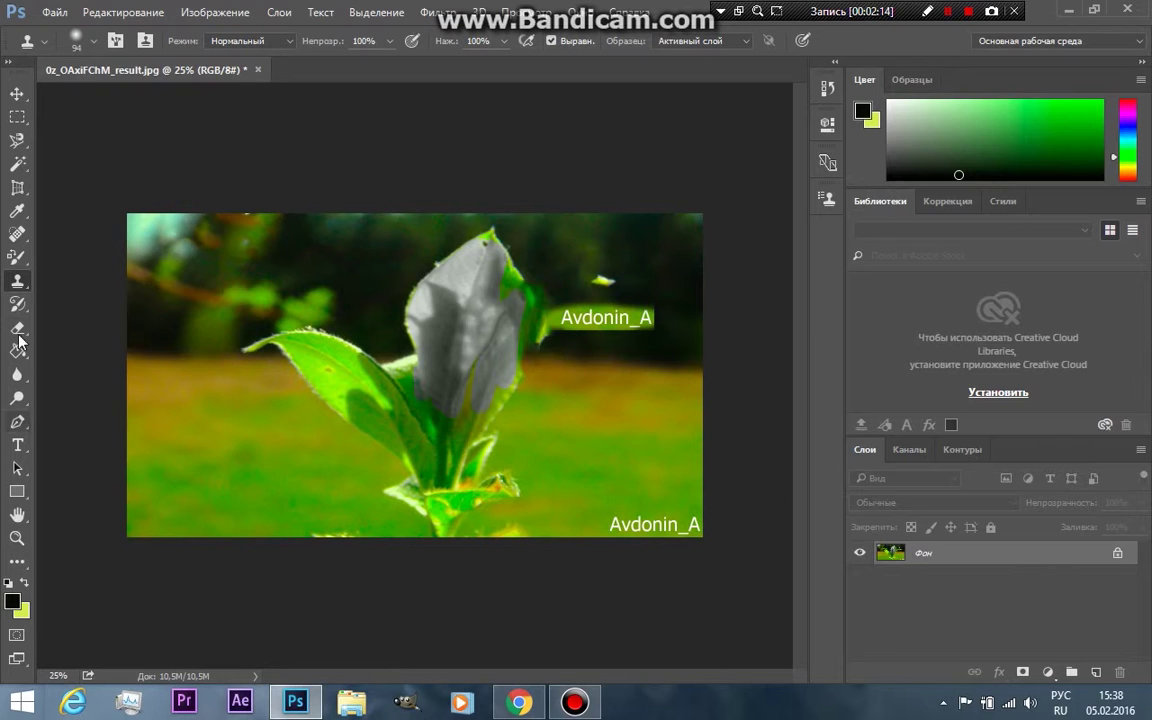
Paint purple Pattern Stamp scribbles over the left background and lower-left grass.
right_click(22, 284)
left_click(115, 298)
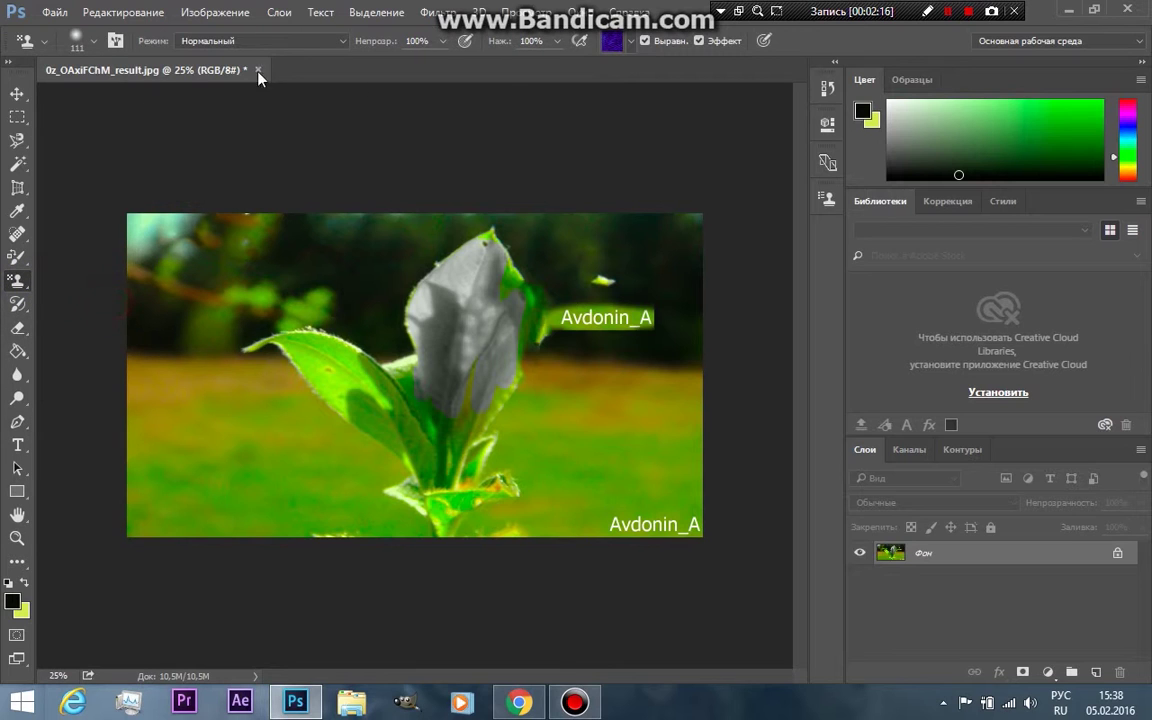
mouse_move(180, 322)
left_mouse_down()
mouse_move(328, 385)
mouse_move(215, 430)
left_mouse_up()
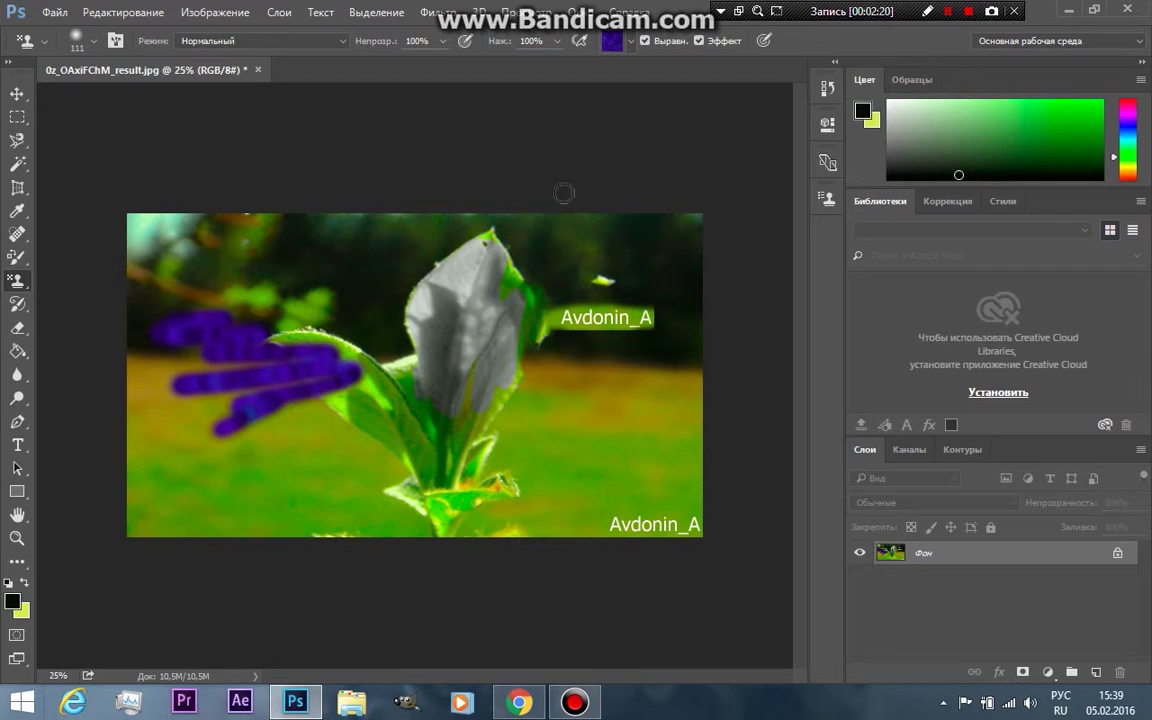
mouse_move(234, 429)
left_mouse_down()
mouse_move(230, 481)
mouse_move(420, 500)
left_mouse_up()
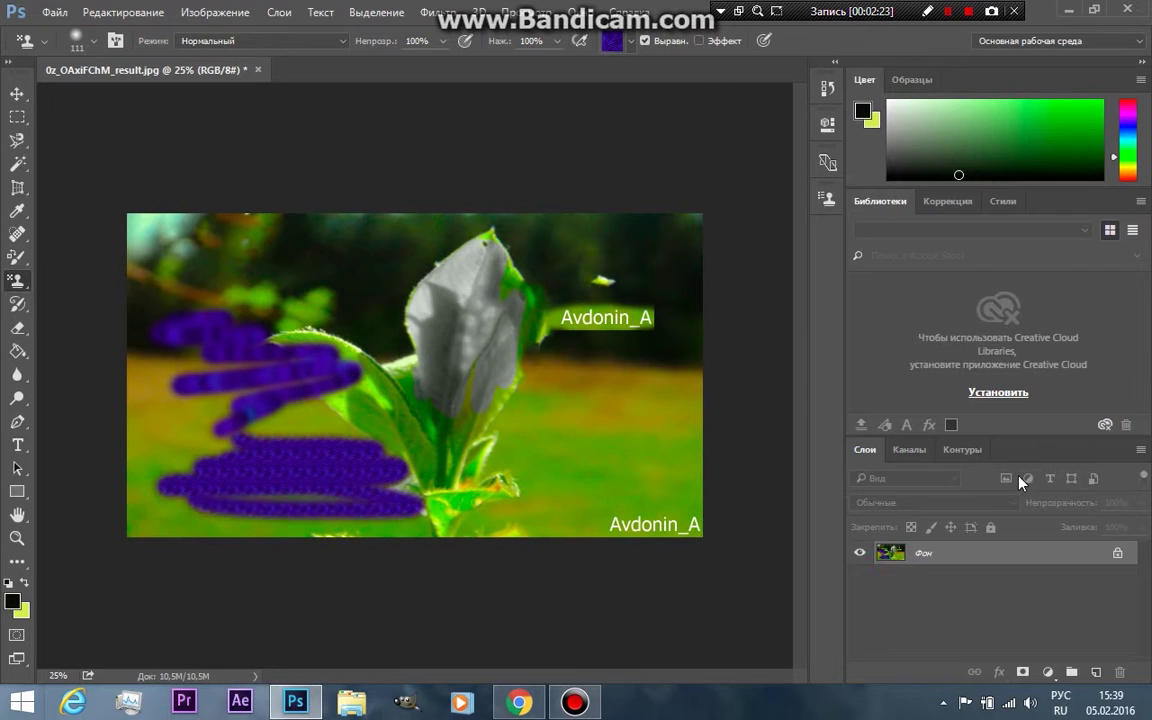
left_click(19, 305)
right_click(22, 307)
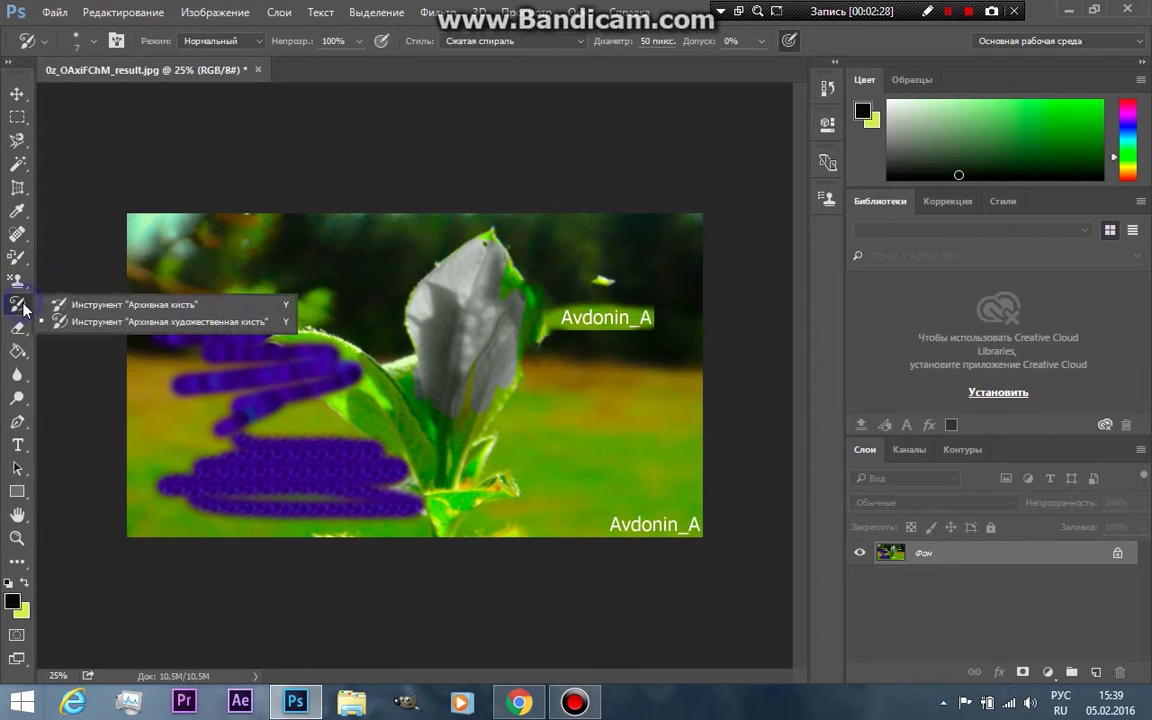
Paint the grey leaf's top back with the History Brush, then enlarge it to 139 px.
left_click(85, 304)
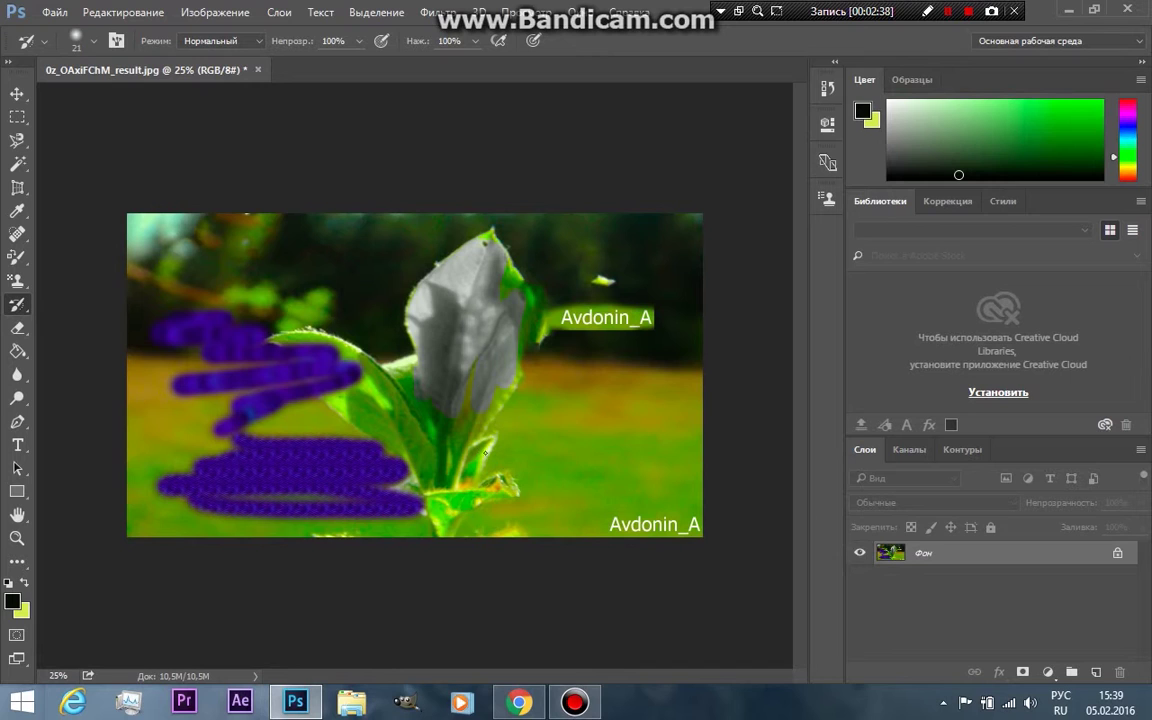
left_click_drag(468, 318, 486, 292)
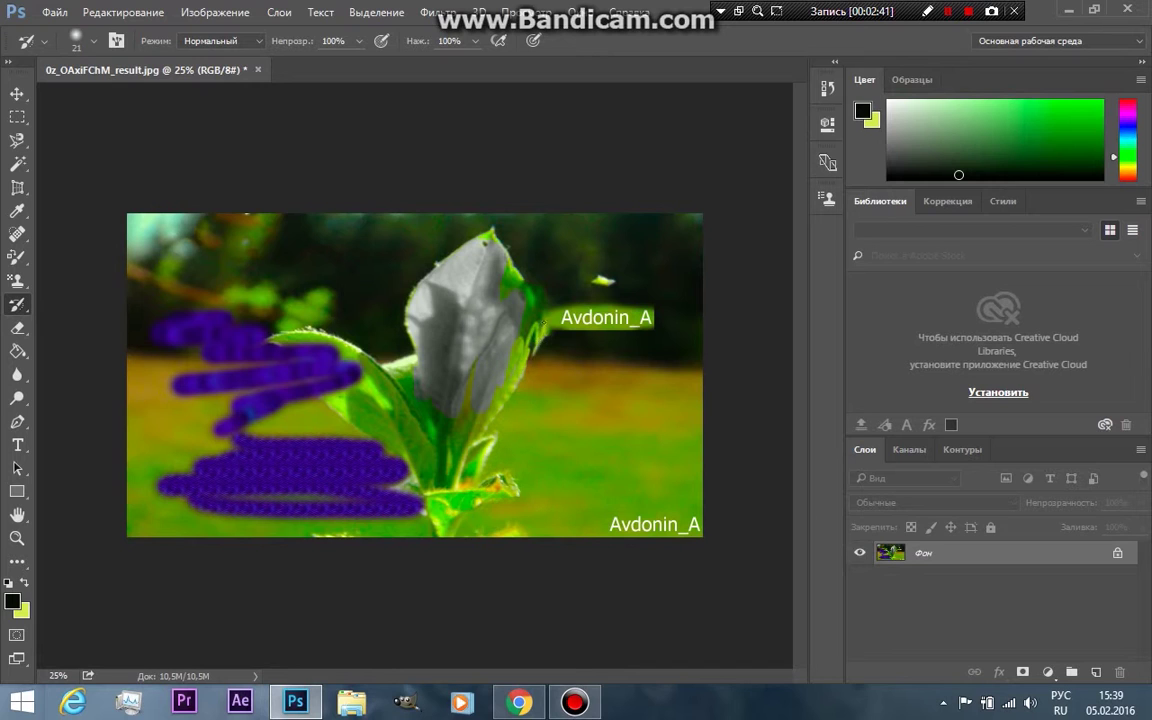
left_click_drag(441, 259, 406, 297)
left_click(95, 43)
left_click_drag(104, 96, 180, 106)
left_click(427, 265)
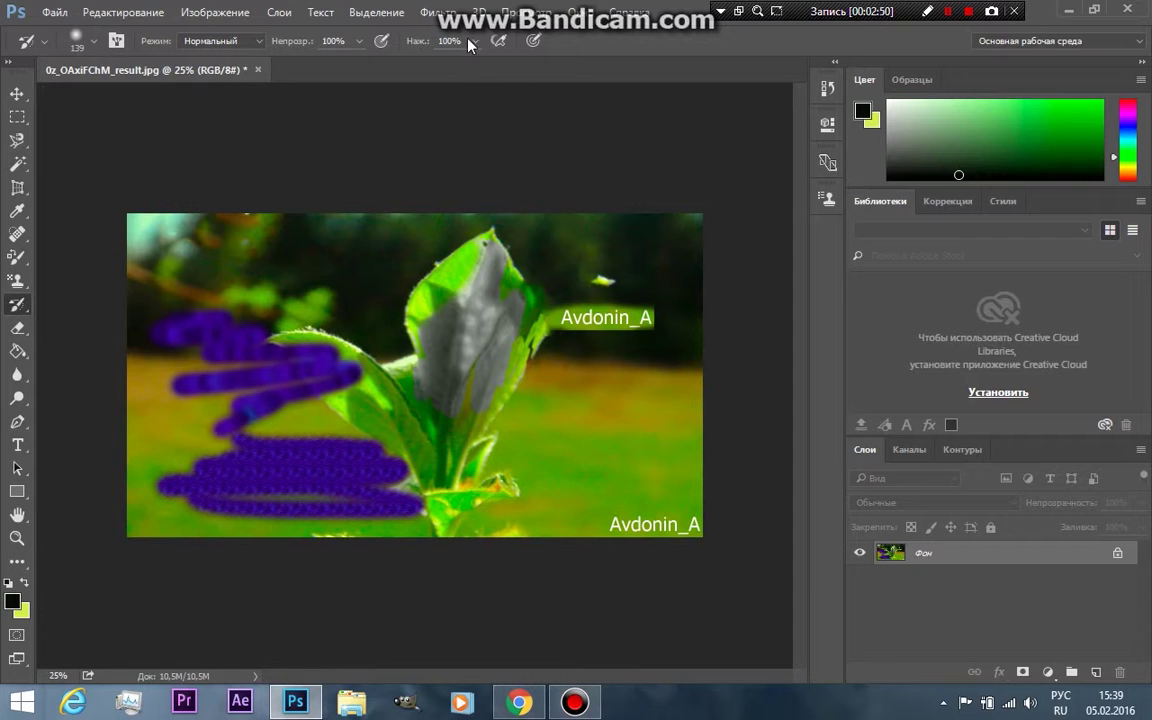
Restore the original photo over the purple strokes and the remaining edits.
right_click(17, 304)
left_click(140, 306)
mouse_move(211, 342)
left_mouse_down()
mouse_move(198, 411)
mouse_move(342, 324)
mouse_move(213, 404)
mouse_move(249, 494)
mouse_move(231, 468)
mouse_move(348, 456)
mouse_move(231, 535)
left_mouse_up()
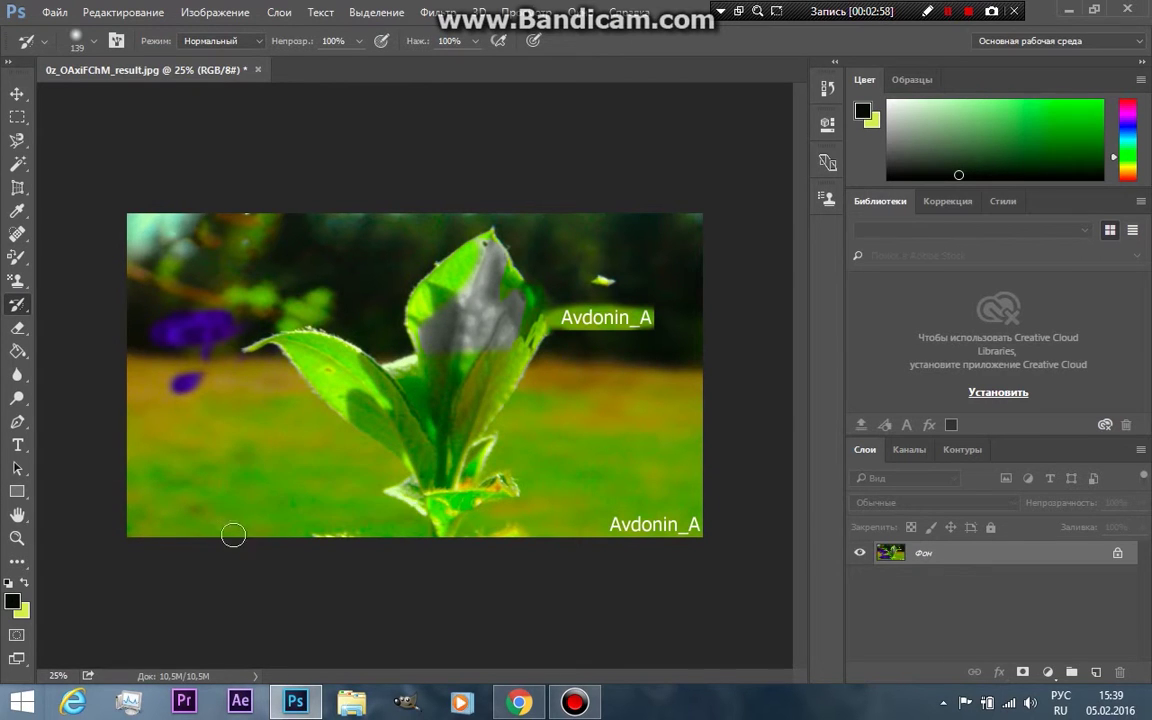
mouse_move(512, 288)
left_mouse_down()
mouse_move(590, 300)
mouse_move(450, 250)
mouse_move(267, 298)
mouse_move(500, 345)
mouse_move(271, 372)
left_mouse_up()
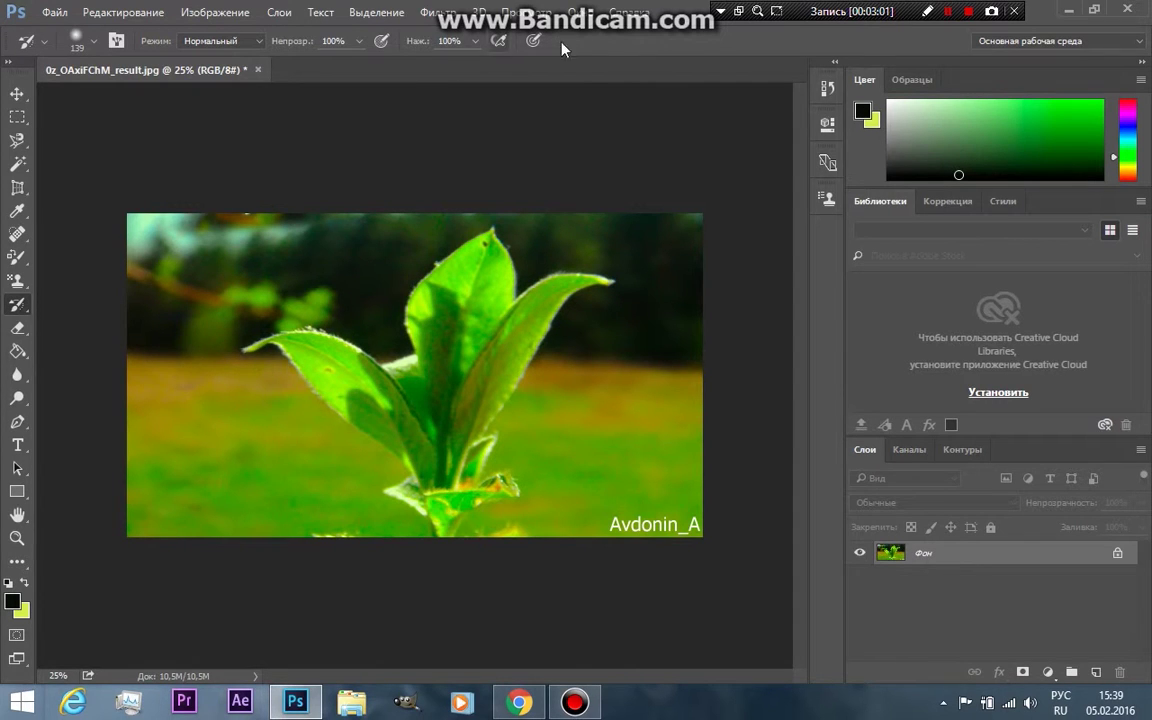
left_click(534, 42)
Shrink the brush to 48 px and select the Art History Brush.
left_click(96, 41)
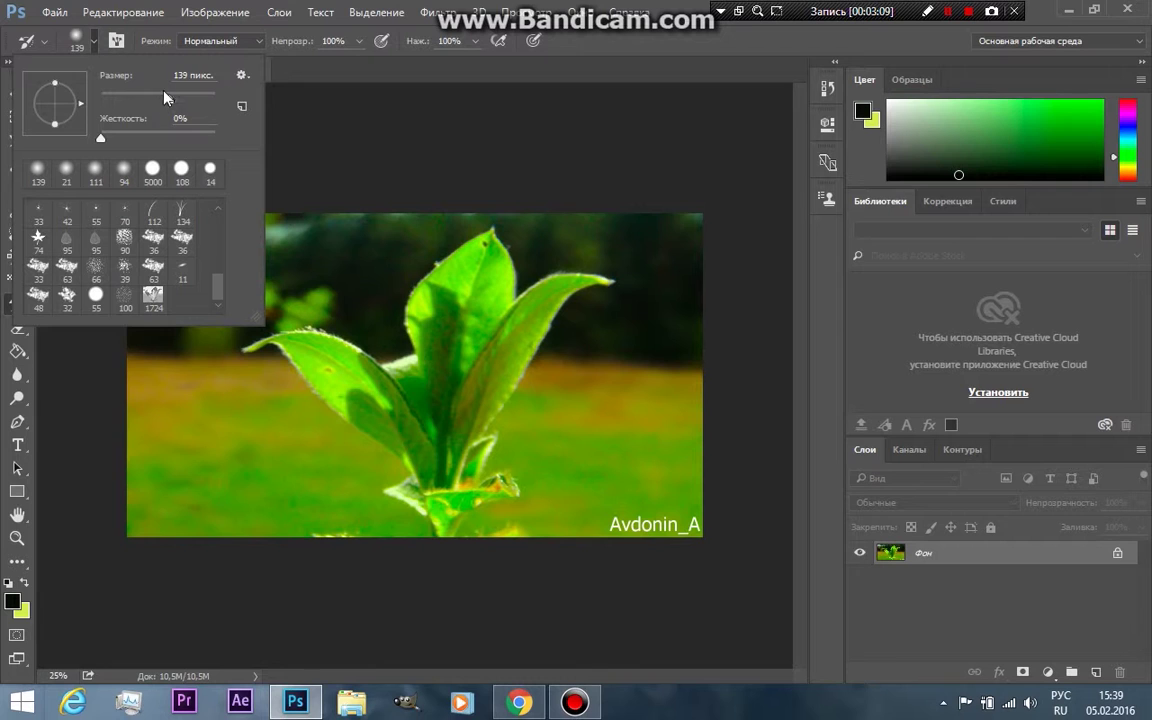
left_click_drag(155, 102, 128, 99)
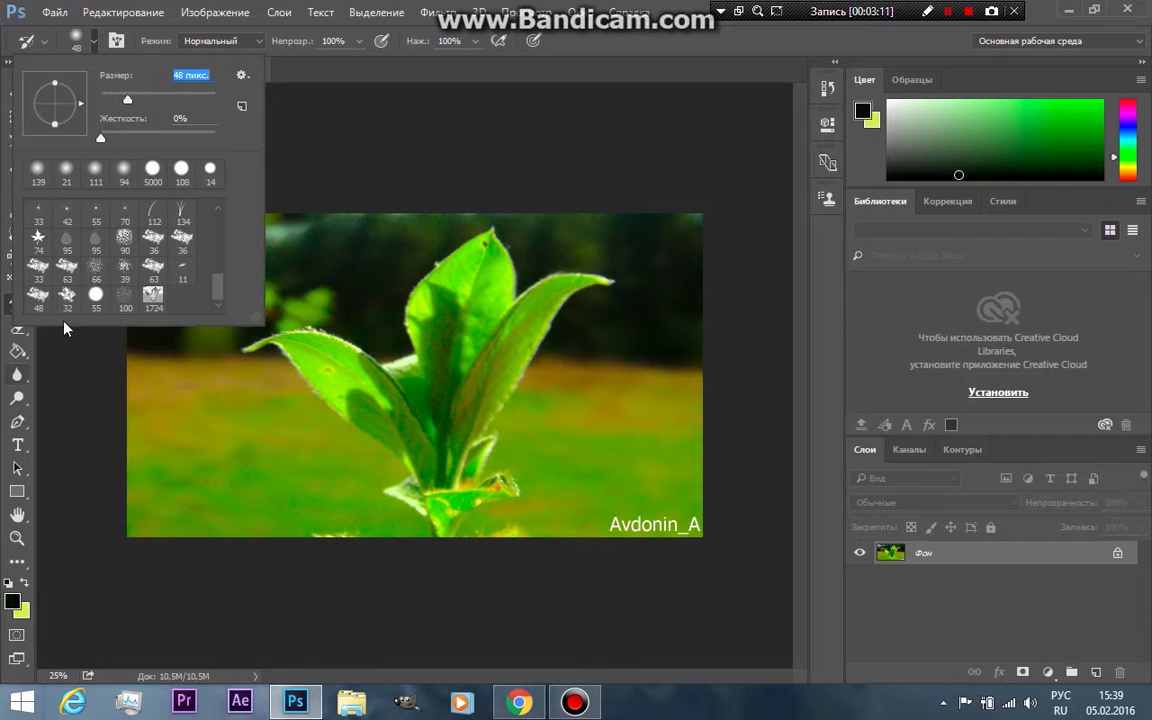
left_click(320, 282)
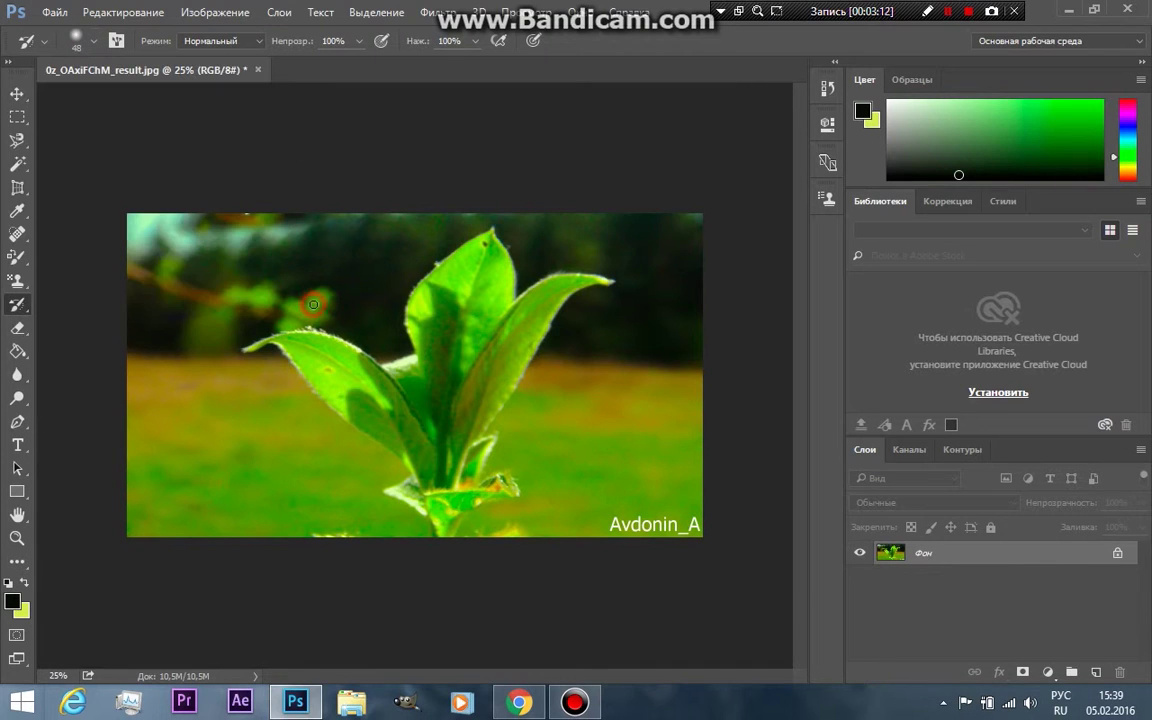
right_click(17, 304)
left_click(99, 316)
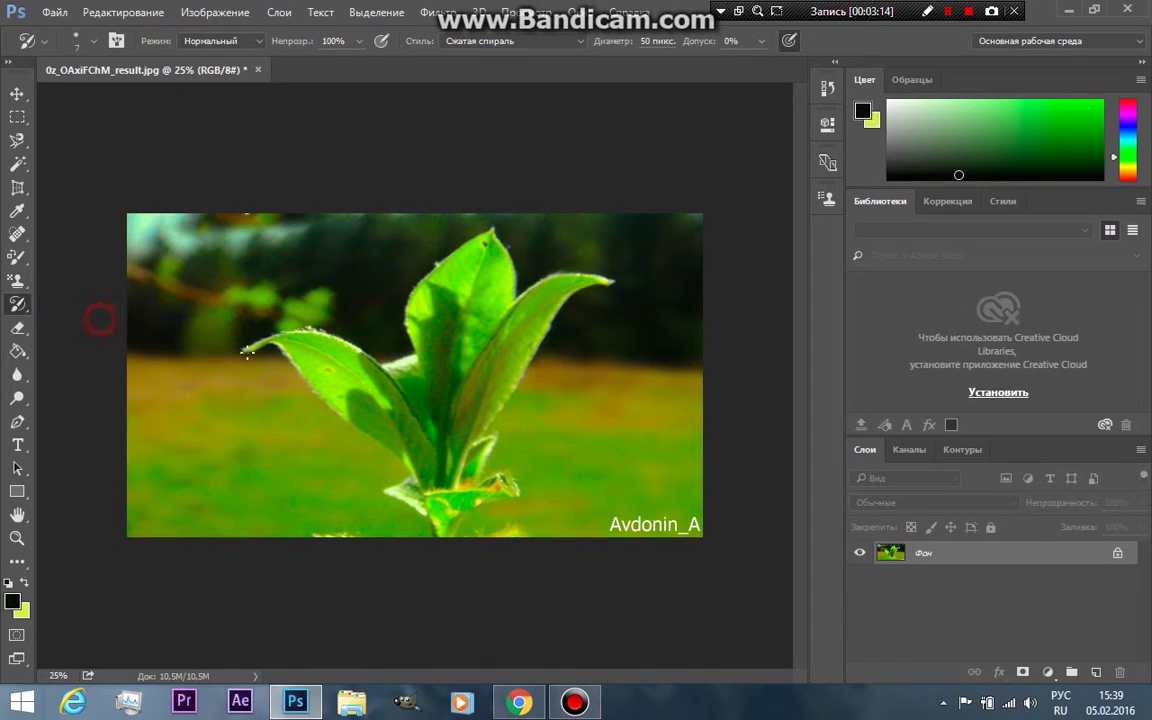
Add speckled strokes around the left leaf tip and edge, the leaf base and the central leaf.
left_click_drag(261, 347, 282, 355)
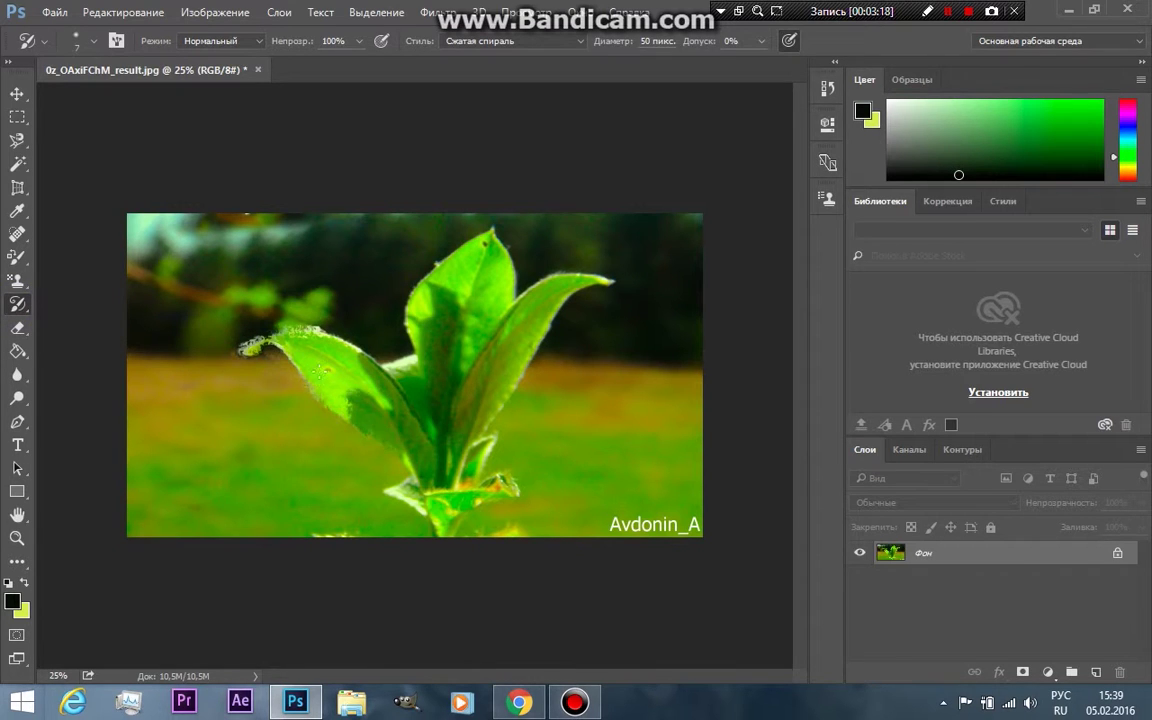
left_click_drag(280, 295, 342, 325)
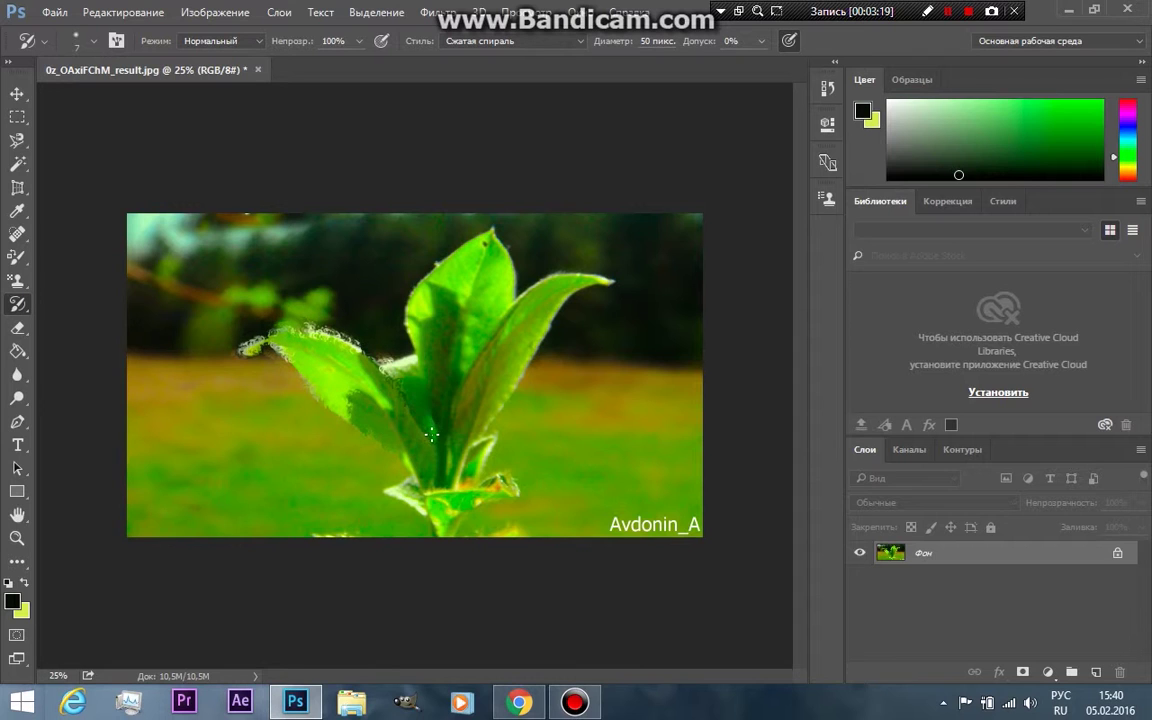
left_click_drag(471, 498, 435, 508)
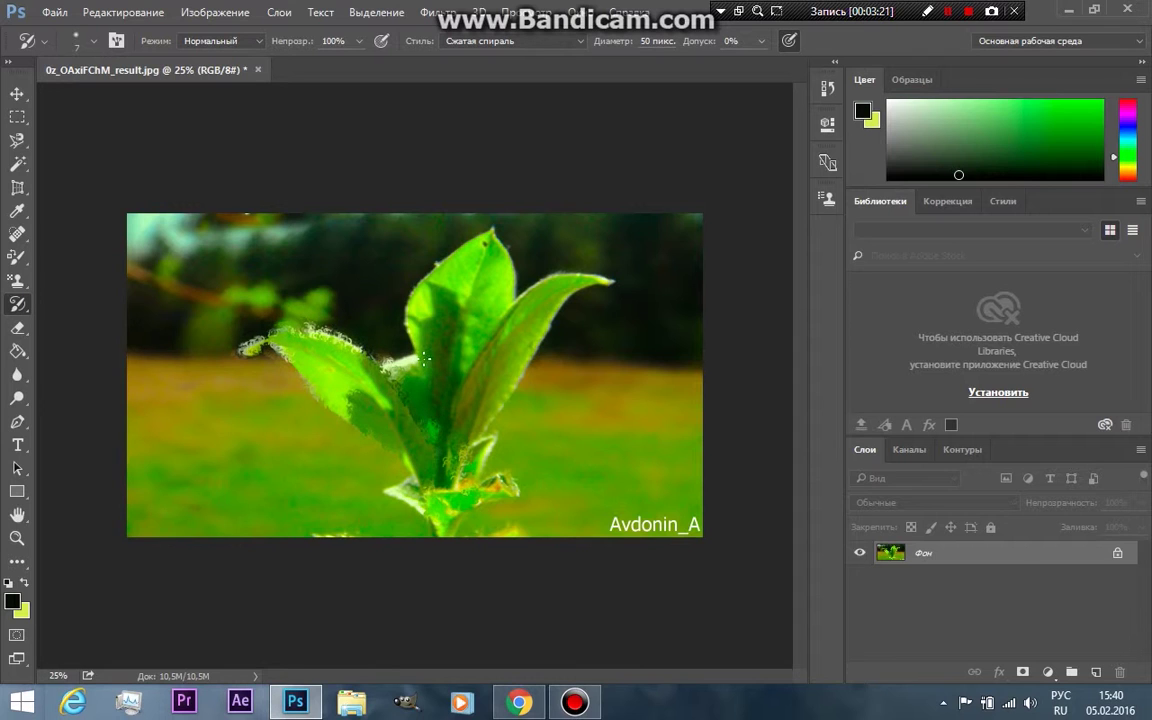
left_click_drag(481, 236, 400, 232)
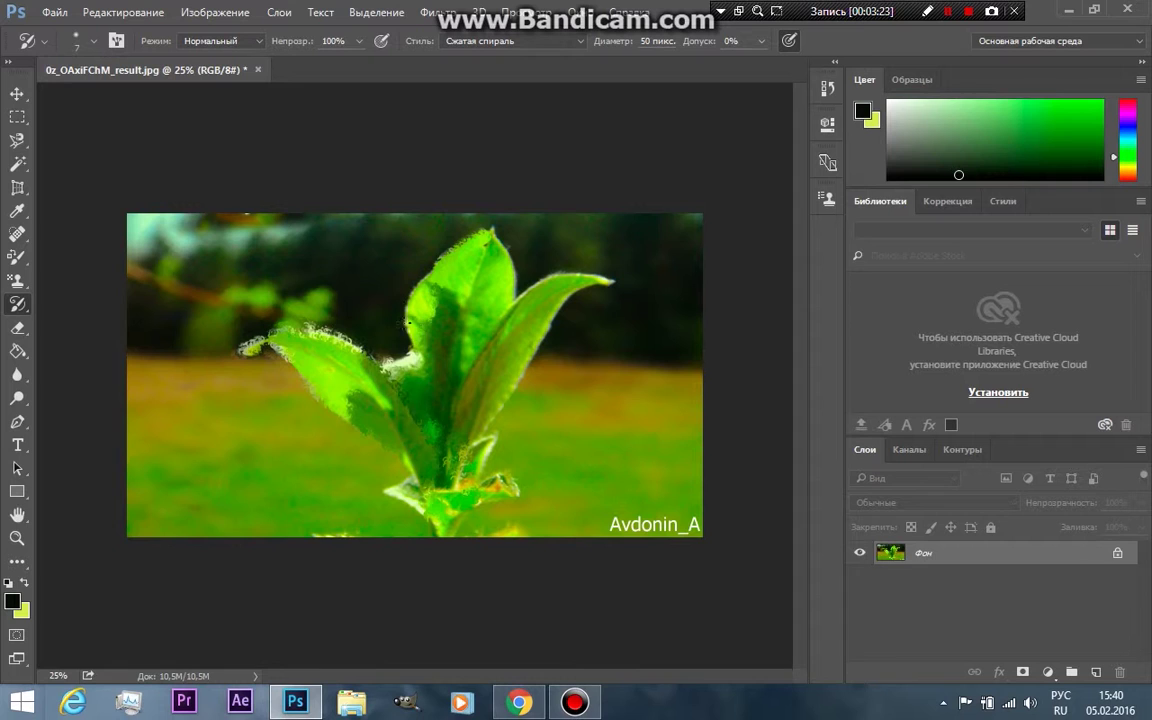
left_click_drag(367, 292, 373, 389)
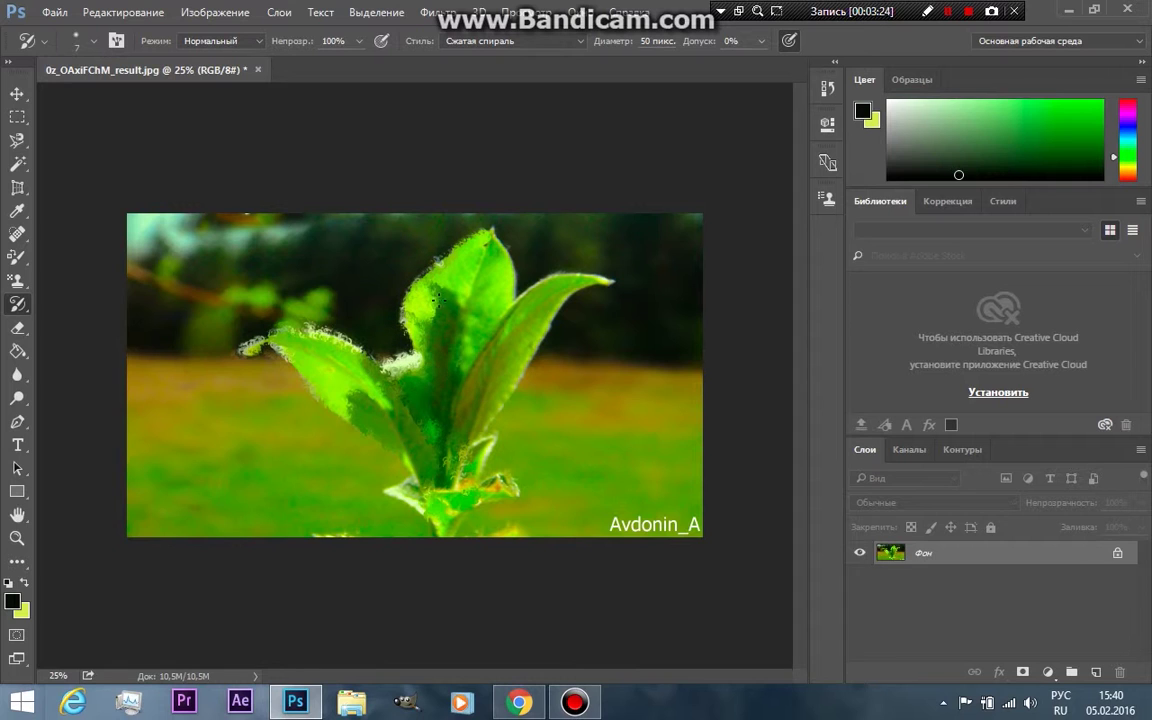
left_click_drag(467, 242, 514, 312)
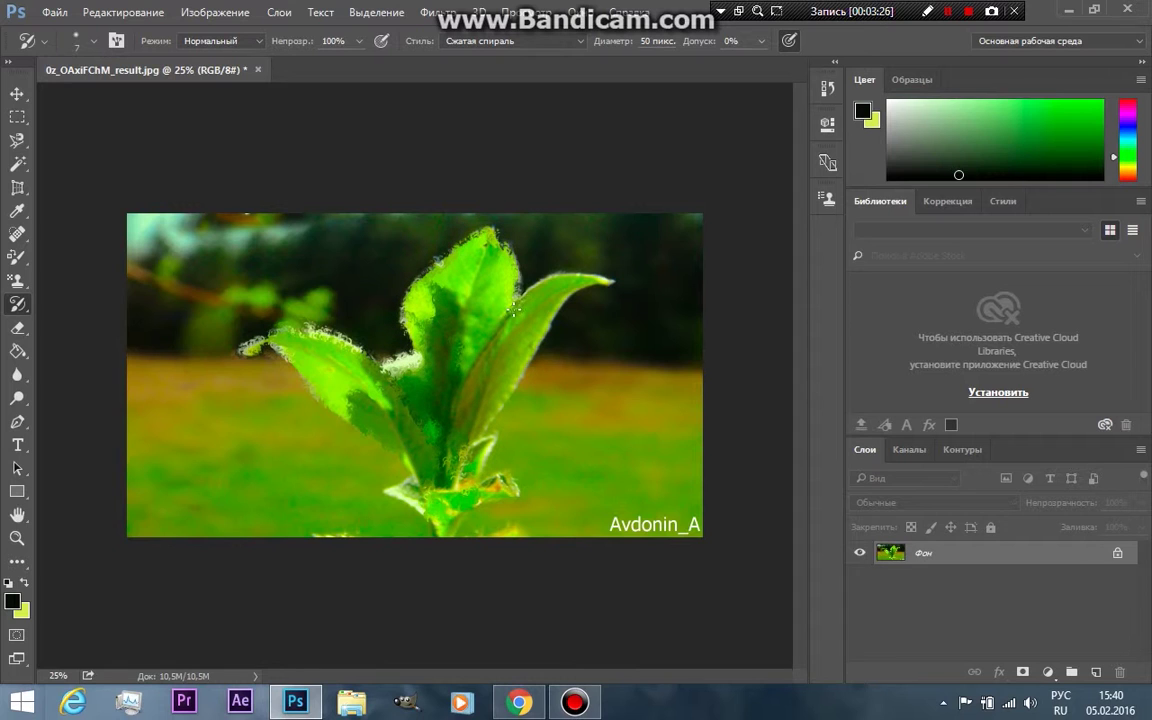
right_click(28, 306)
left_click(85, 307)
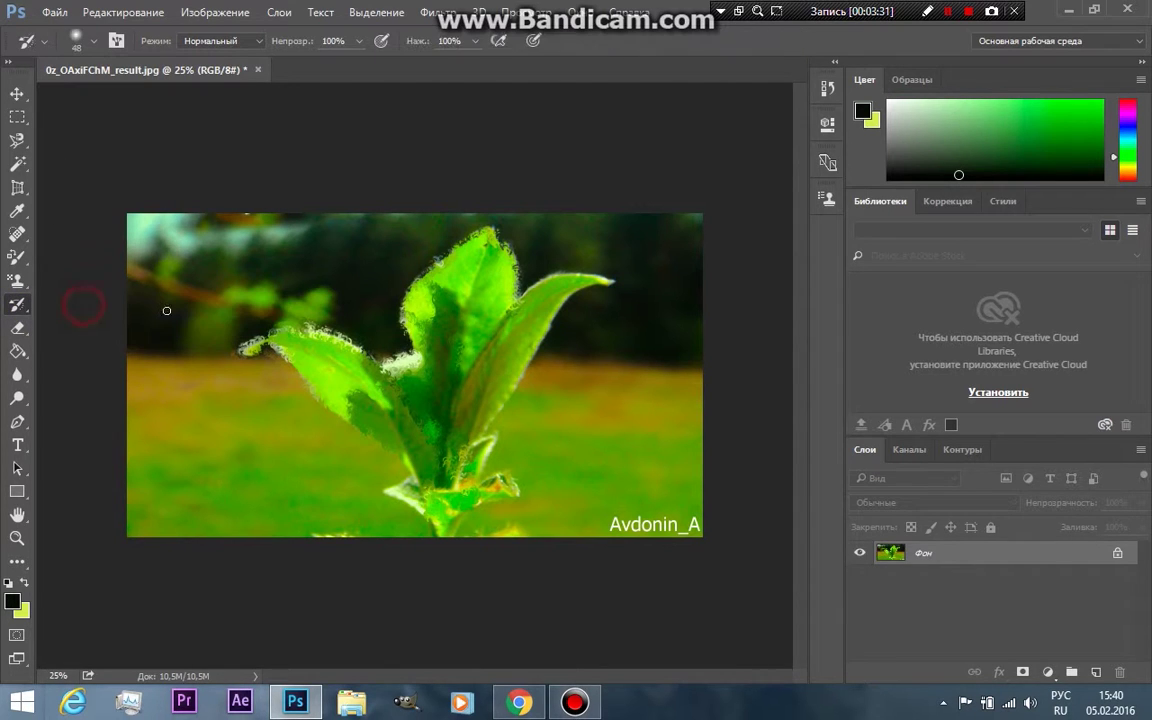
Use the History Brush to sharpen the left leaf tip and the central leaf again.
left_click_drag(298, 330, 208, 357)
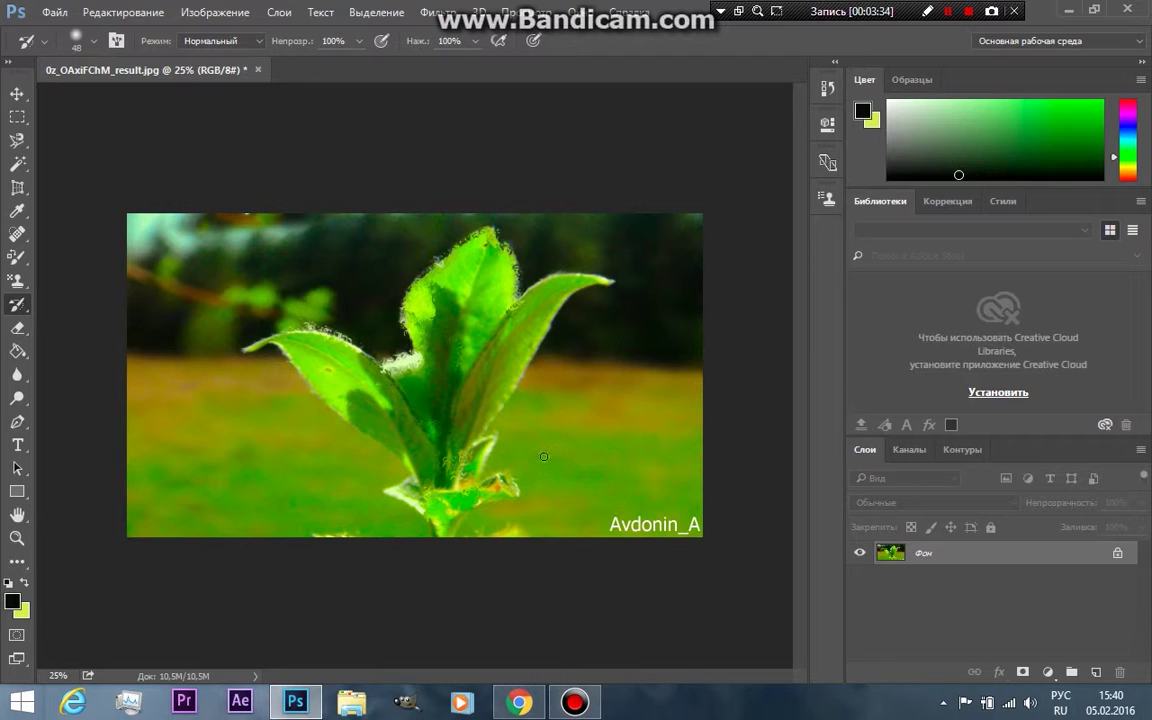
left_click_drag(385, 330, 370, 265)
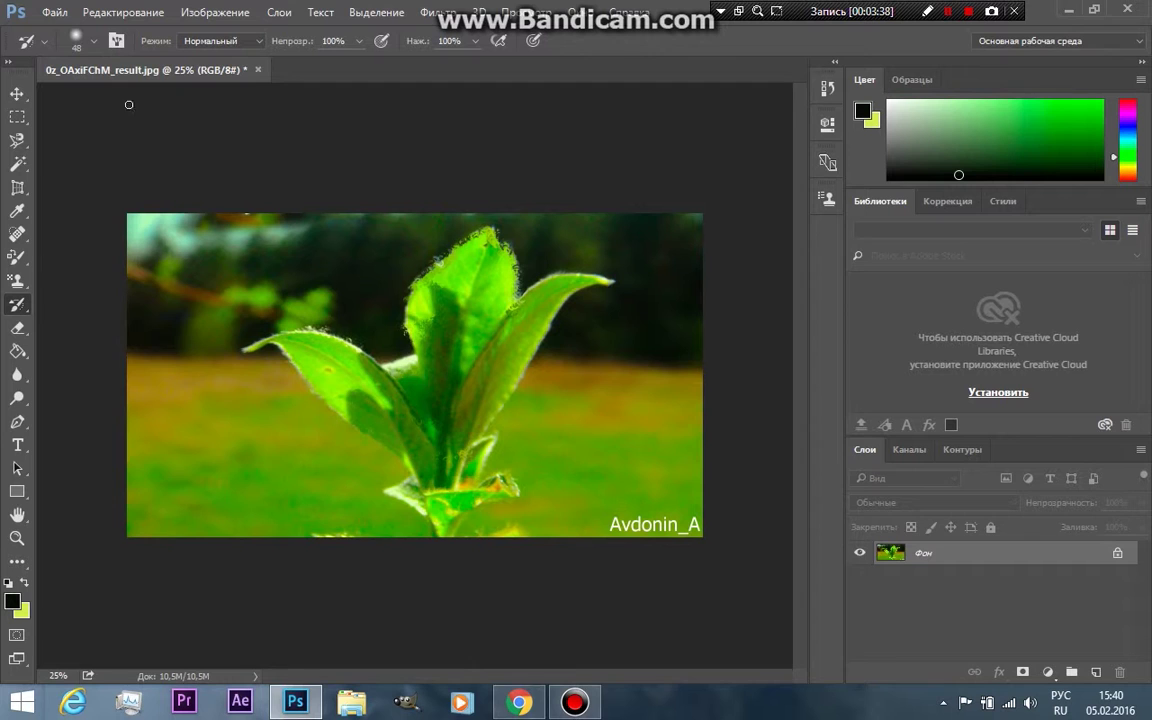
right_click(17, 304)
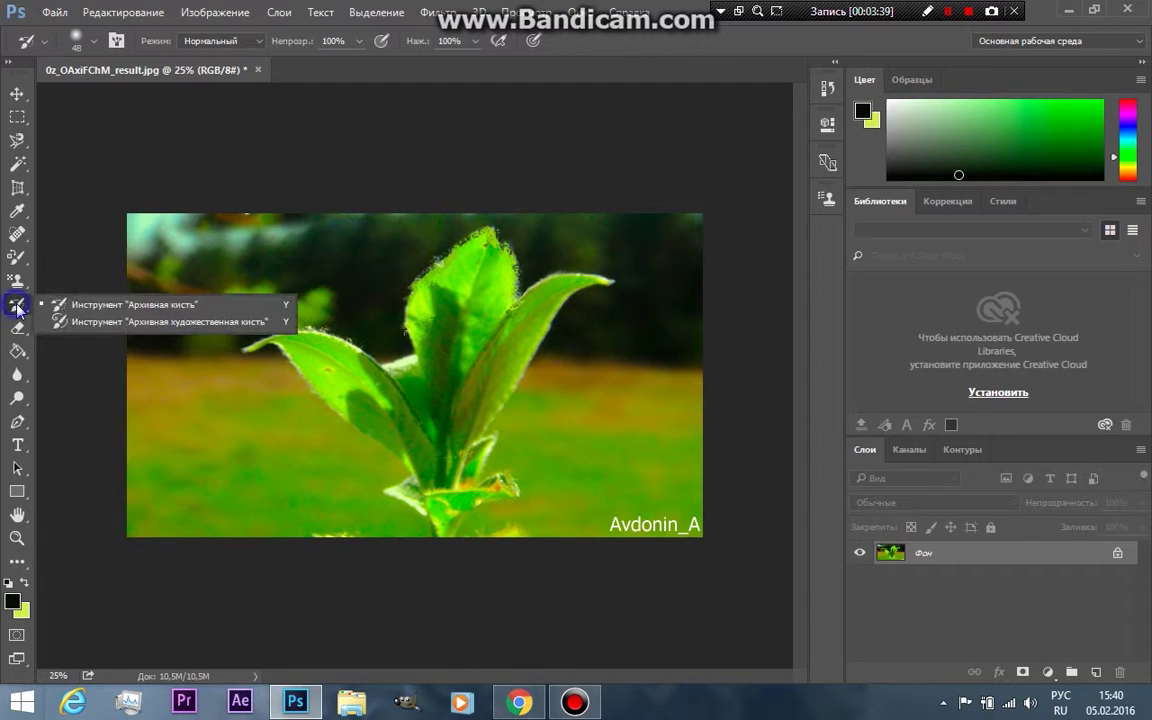
left_click(96, 322)
Paint fuzzy texture over the left leaf, stem, right leaf and watermark, then enlarge the brush to 174 px.
mouse_move(377, 364)
left_mouse_down()
mouse_move(212, 318)
mouse_move(307, 369)
left_mouse_up()
left_click_drag(441, 493, 527, 220)
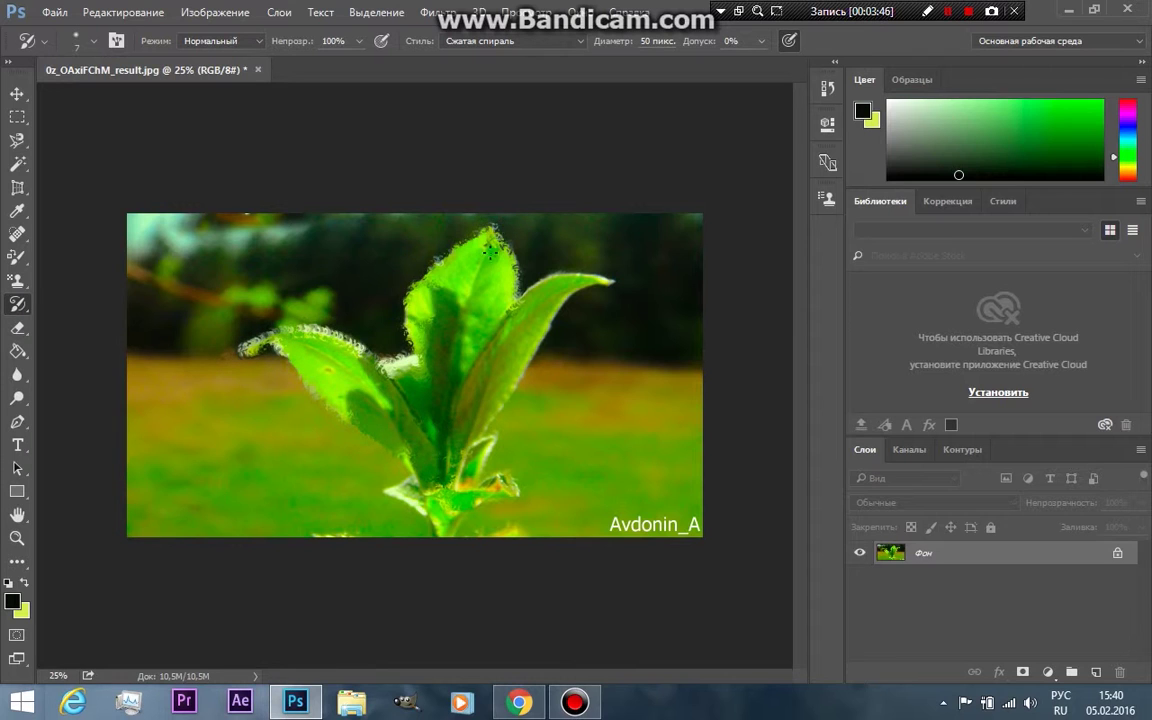
mouse_move(518, 290)
left_mouse_down()
mouse_move(589, 270)
mouse_move(497, 483)
mouse_move(452, 530)
left_mouse_up()
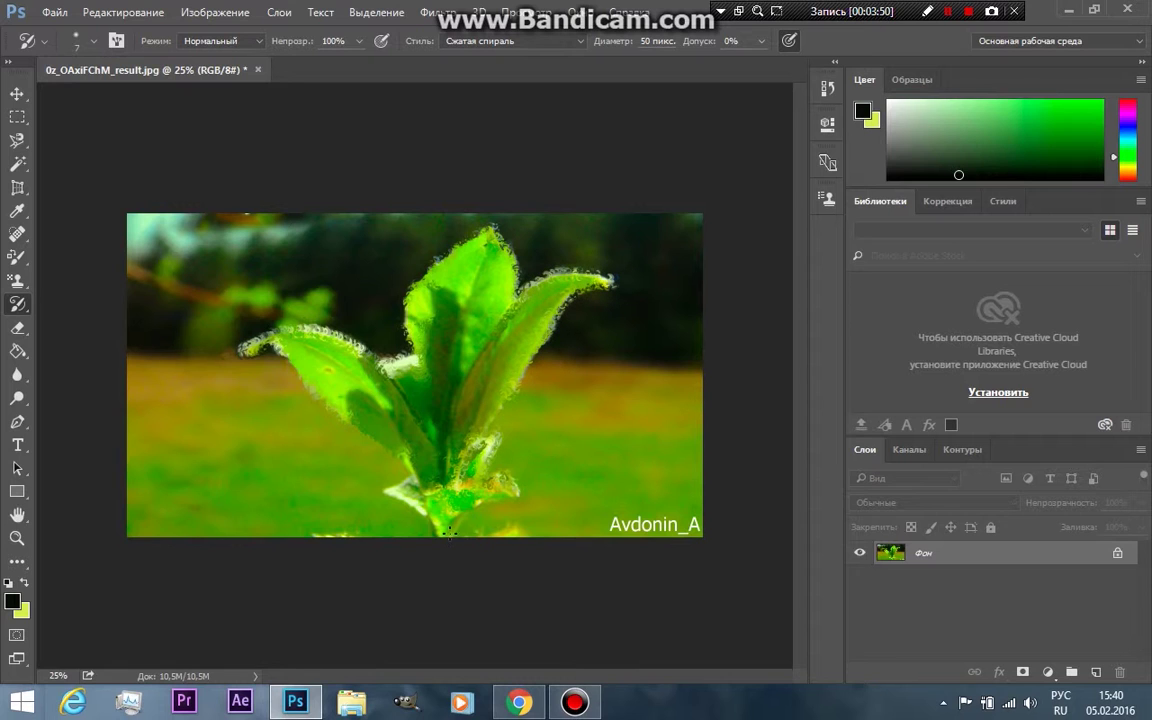
left_click_drag(544, 507, 376, 482)
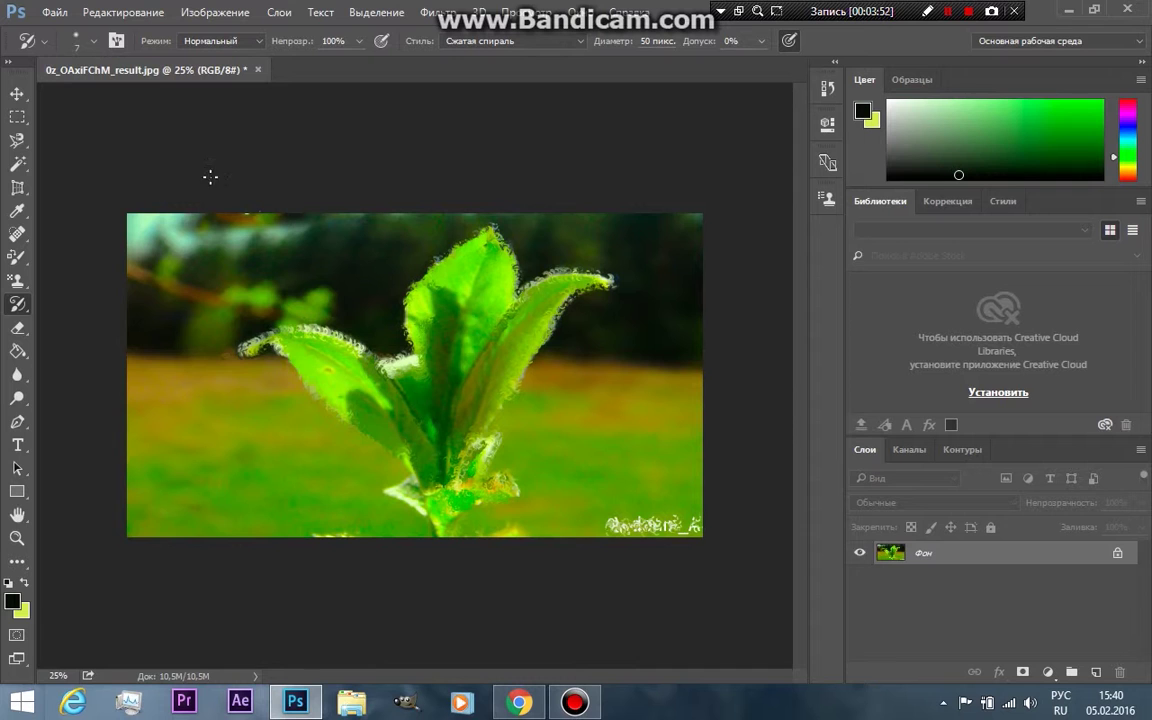
left_click(93, 42)
left_click_drag(104, 101, 172, 102)
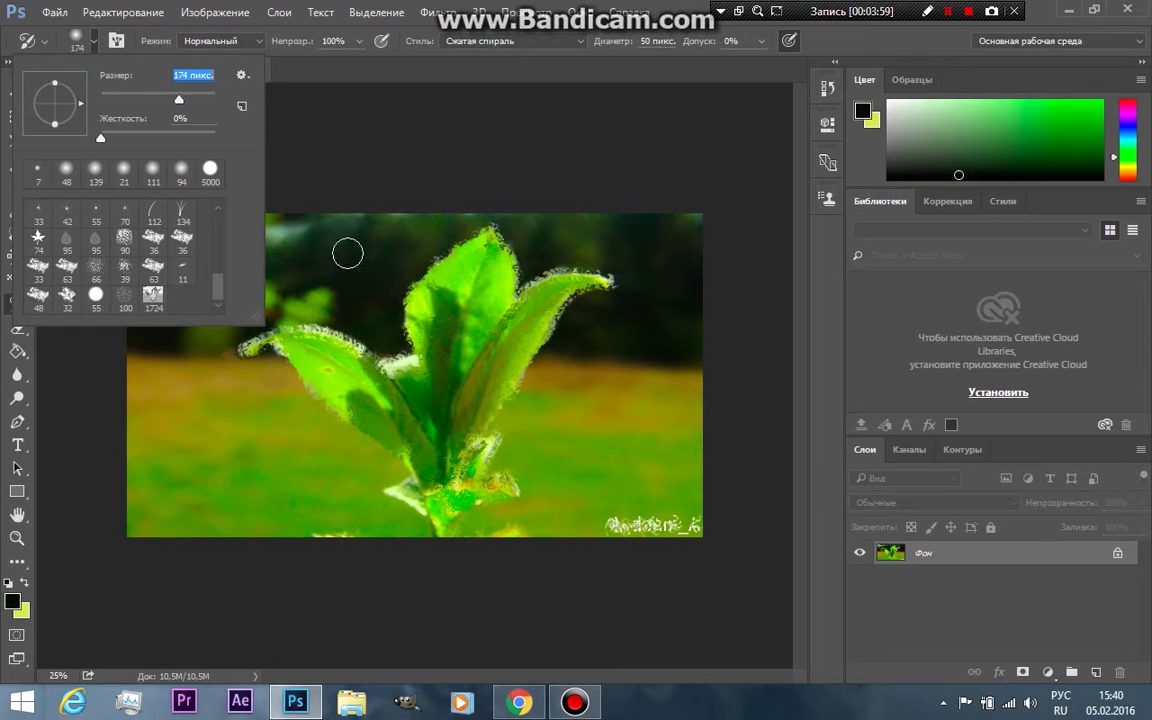
Paint giant Art History swirls, then restore the sharp leaf with a 196 px History Brush.
mouse_move(468, 320)
left_mouse_down()
mouse_move(266, 438)
mouse_move(360, 129)
left_mouse_up()
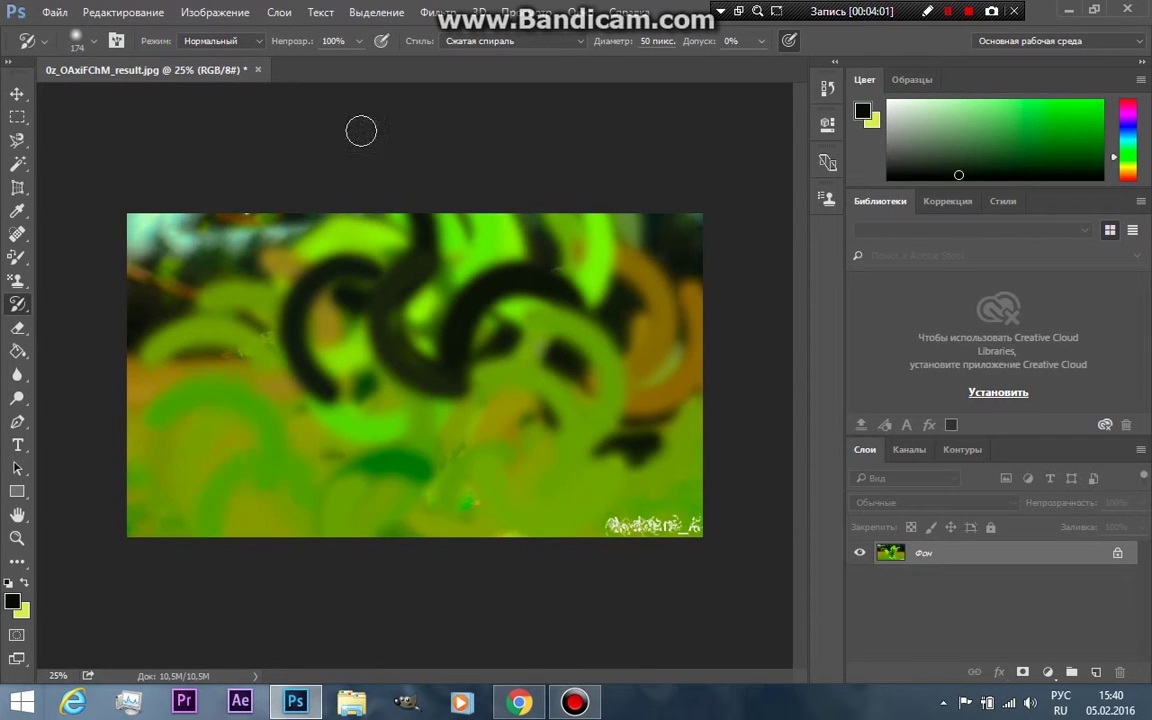
right_click(17, 304)
left_click(73, 305)
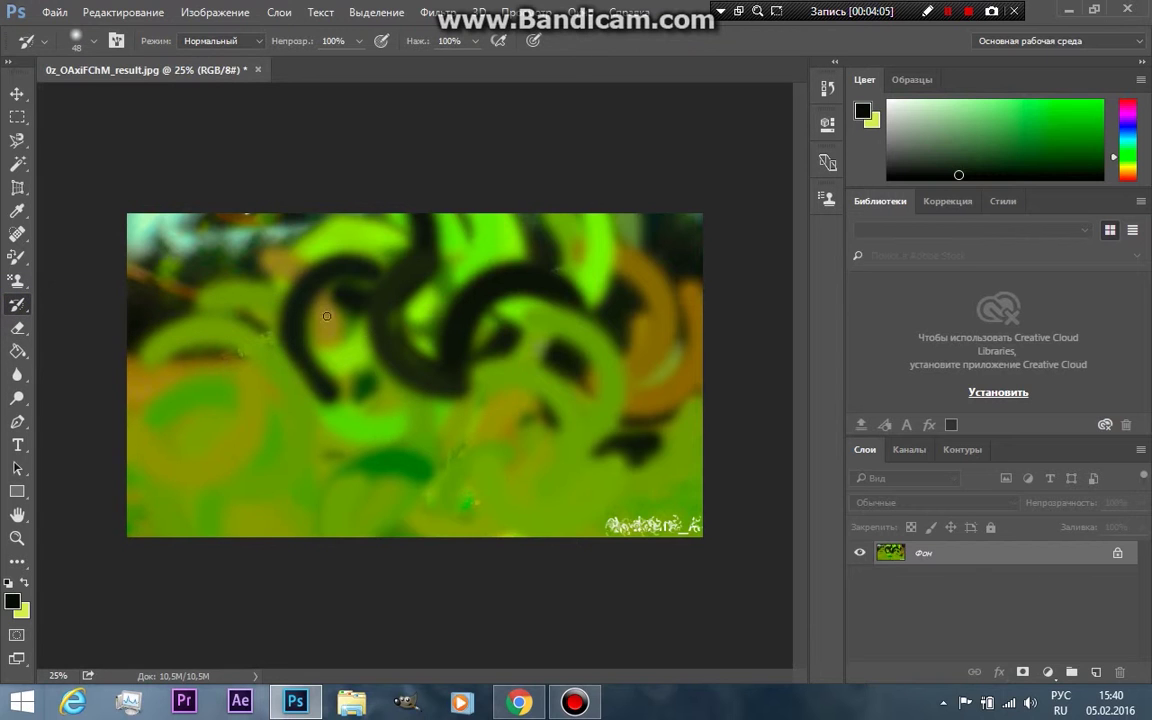
left_click(93, 45)
left_click_drag(137, 104, 163, 101)
mouse_move(360, 275)
left_mouse_down()
mouse_move(411, 268)
mouse_move(615, 296)
mouse_move(249, 363)
mouse_move(597, 337)
mouse_move(567, 440)
mouse_move(337, 419)
mouse_move(526, 436)
left_mouse_up()
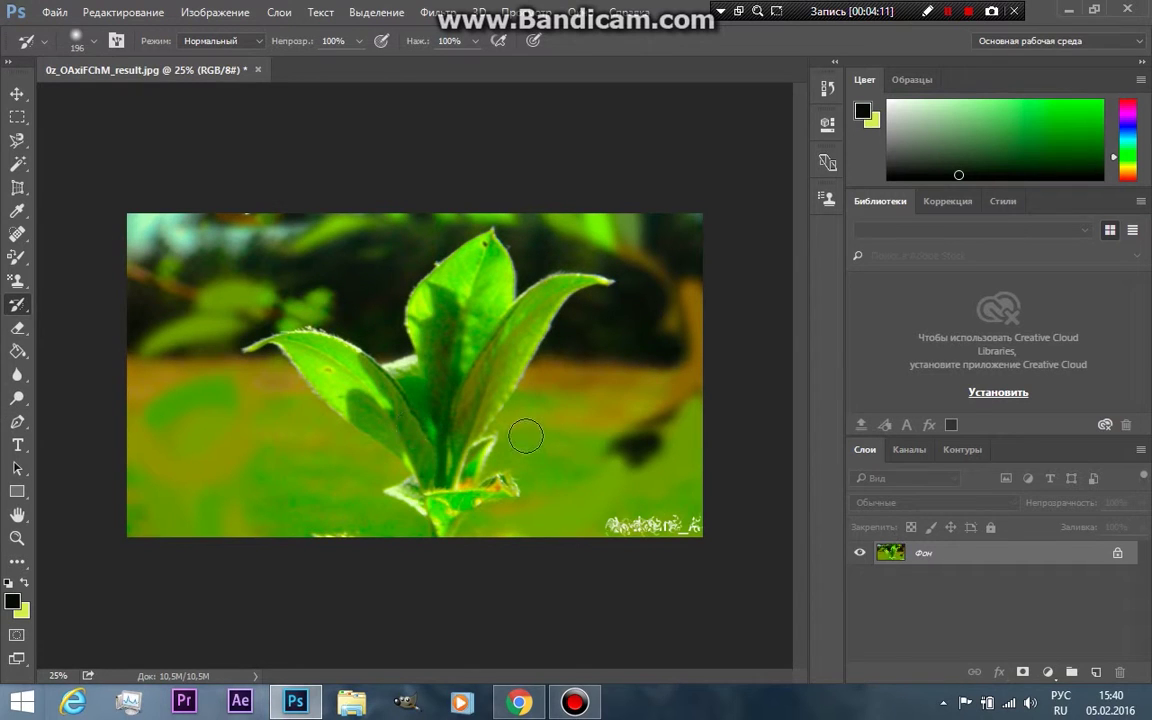
left_click(16, 330)
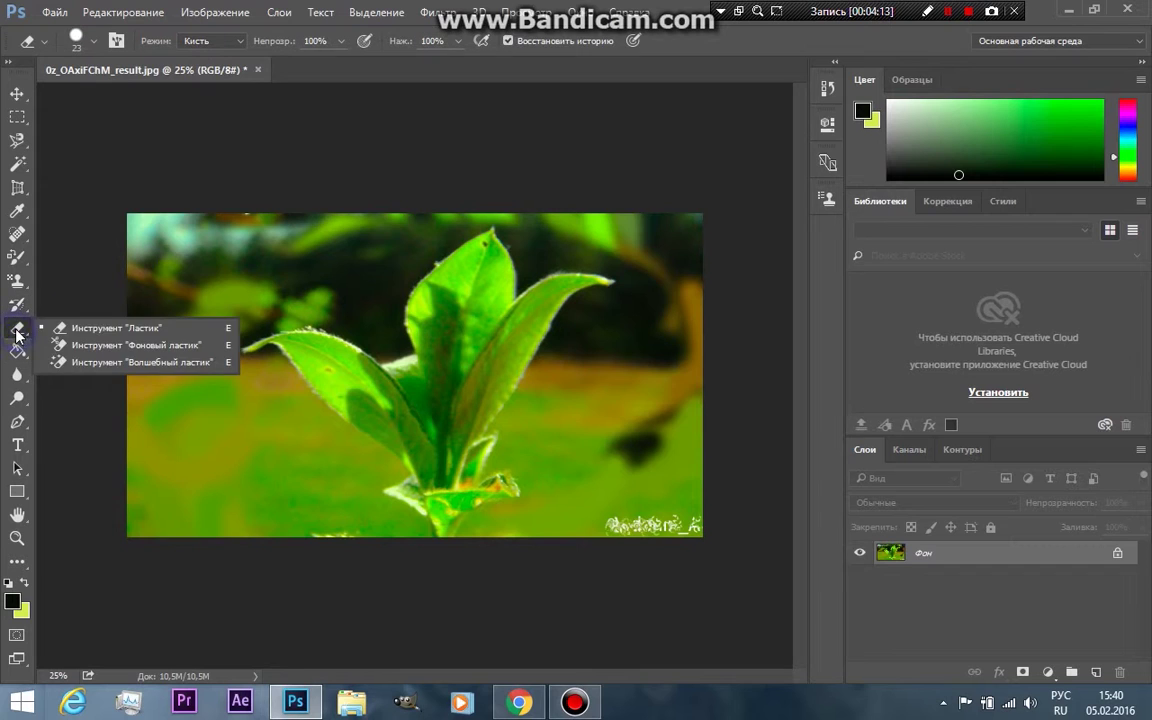
Scribble over the dark strokes at the image's left with the plain Eraser.
left_click(85, 328)
mouse_move(204, 283)
left_mouse_down()
mouse_move(201, 345)
mouse_move(198, 257)
mouse_move(157, 336)
left_mouse_up()
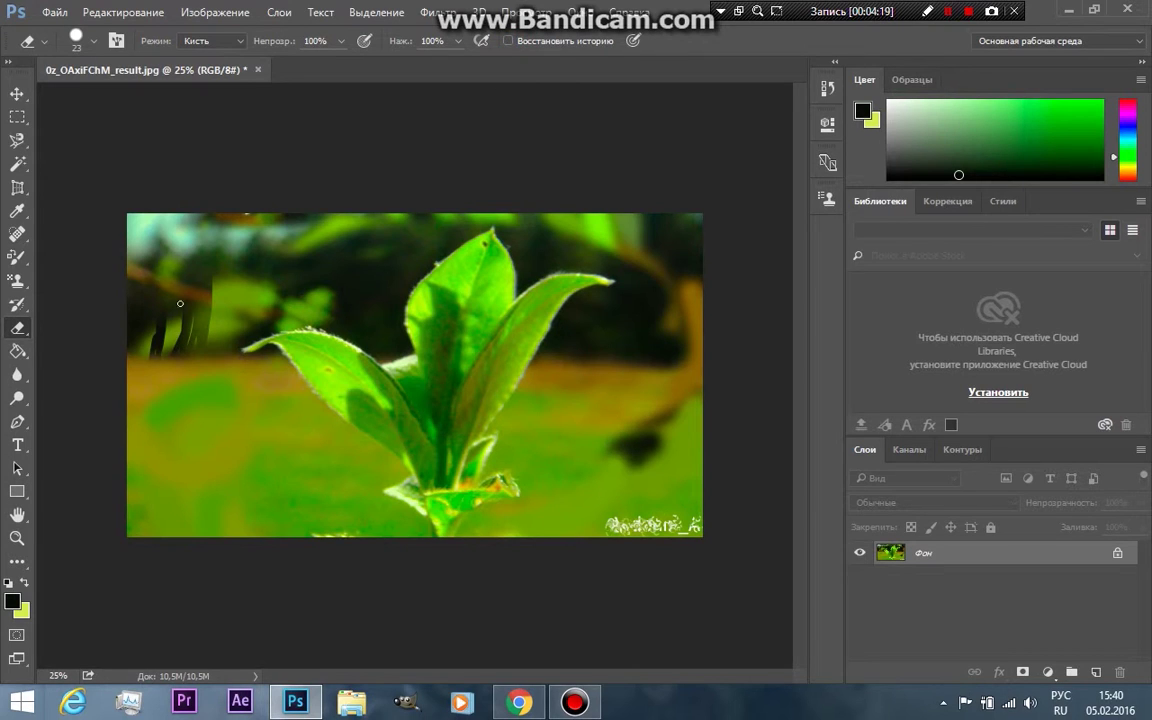
mouse_move(142, 263)
left_mouse_down()
mouse_move(201, 320)
mouse_move(198, 400)
left_mouse_up()
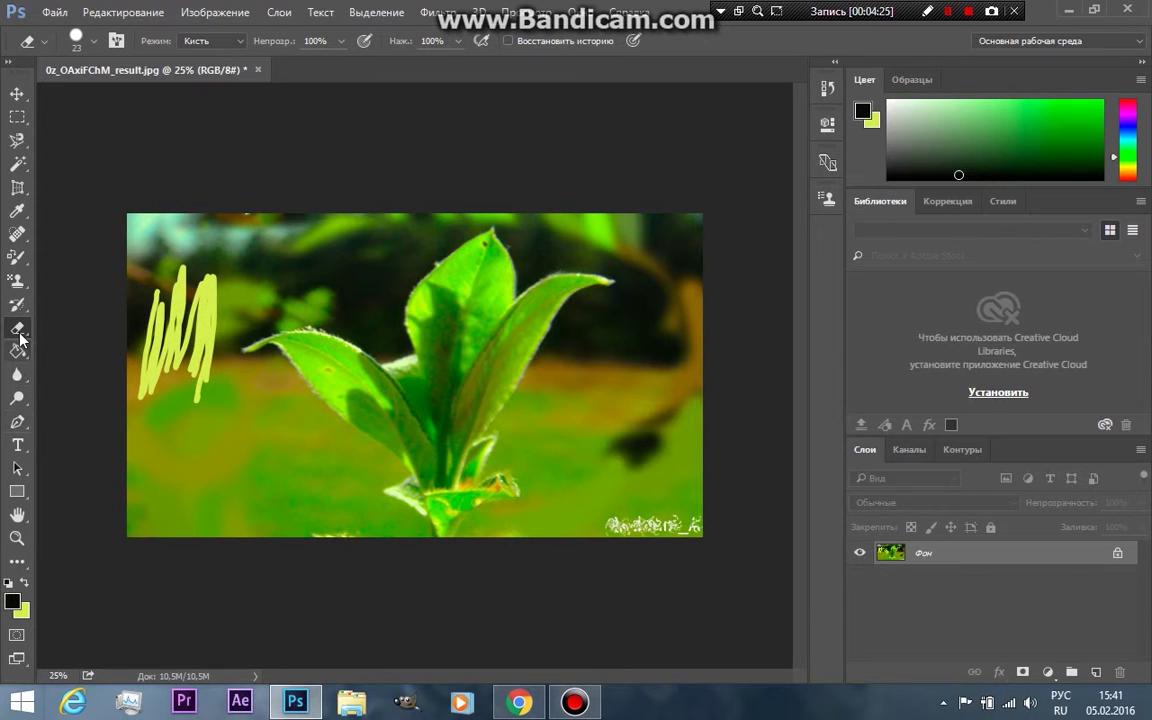
right_click(18, 328)
left_click(138, 345)
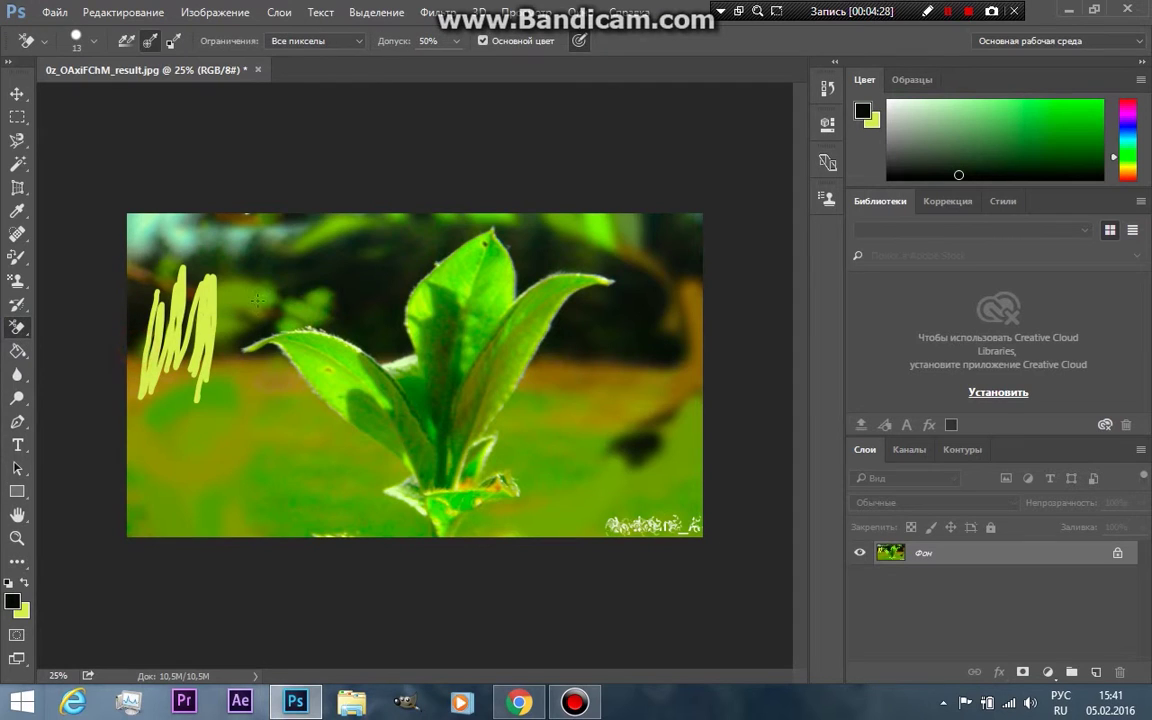
Erase two vertical stripes beside the yellow scribble to transparency with the Background Eraser.
left_click_drag(223, 407, 233, 272)
mouse_move(252, 390)
left_mouse_down()
mouse_move(272, 252)
mouse_move(228, 390)
mouse_move(258, 268)
mouse_move(305, 262)
mouse_move(307, 442)
mouse_move(262, 378)
mouse_move(260, 268)
mouse_move(232, 370)
mouse_move(263, 302)
left_mouse_up()
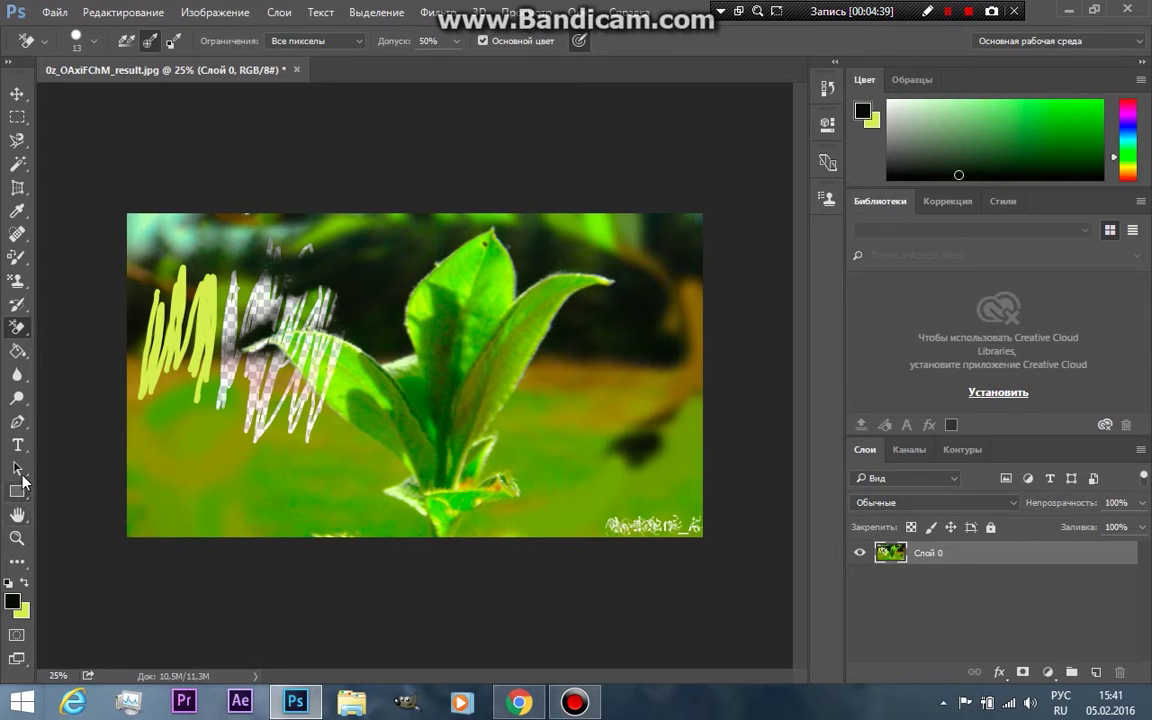
right_click(17, 328)
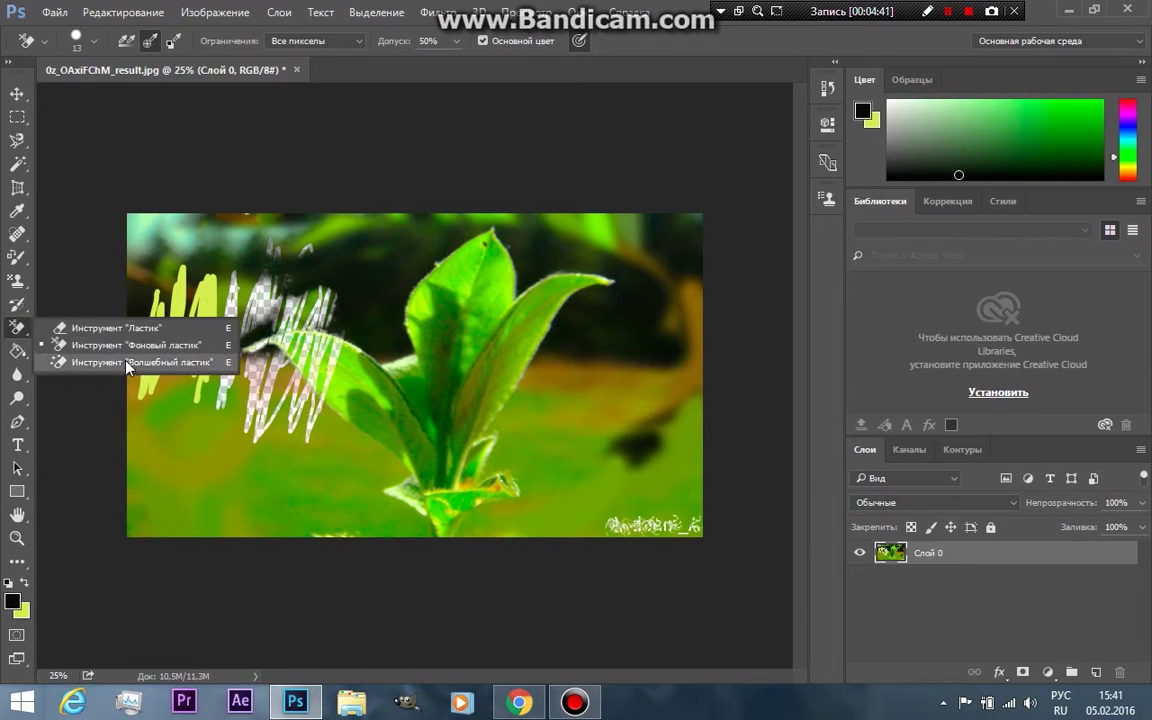
Magic-erase the background right of and above the leaves, plus part of the central leaf.
left_click(115, 330)
left_click(537, 306)
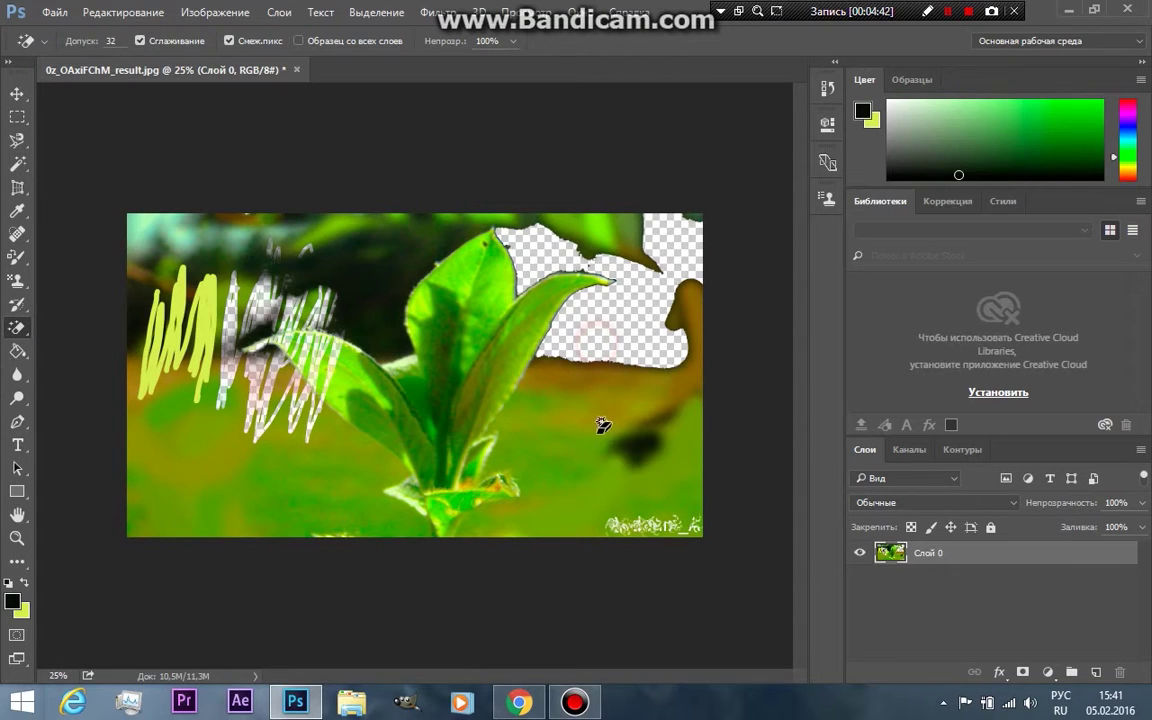
left_click(354, 303)
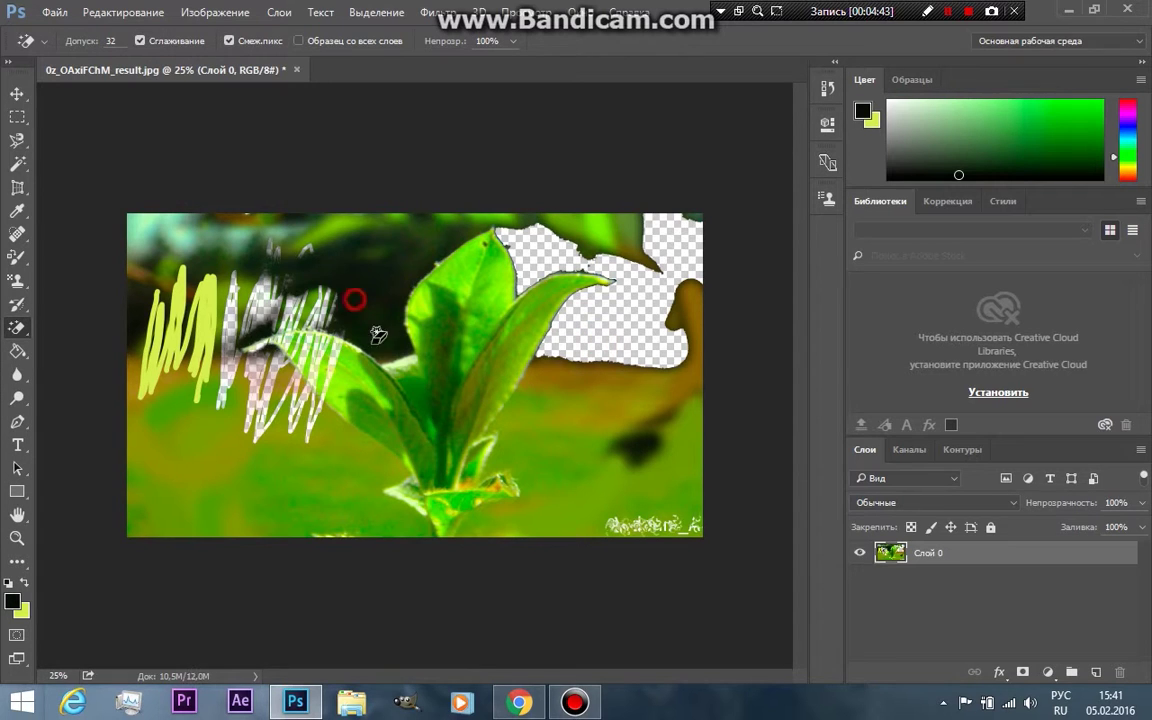
left_click(485, 298)
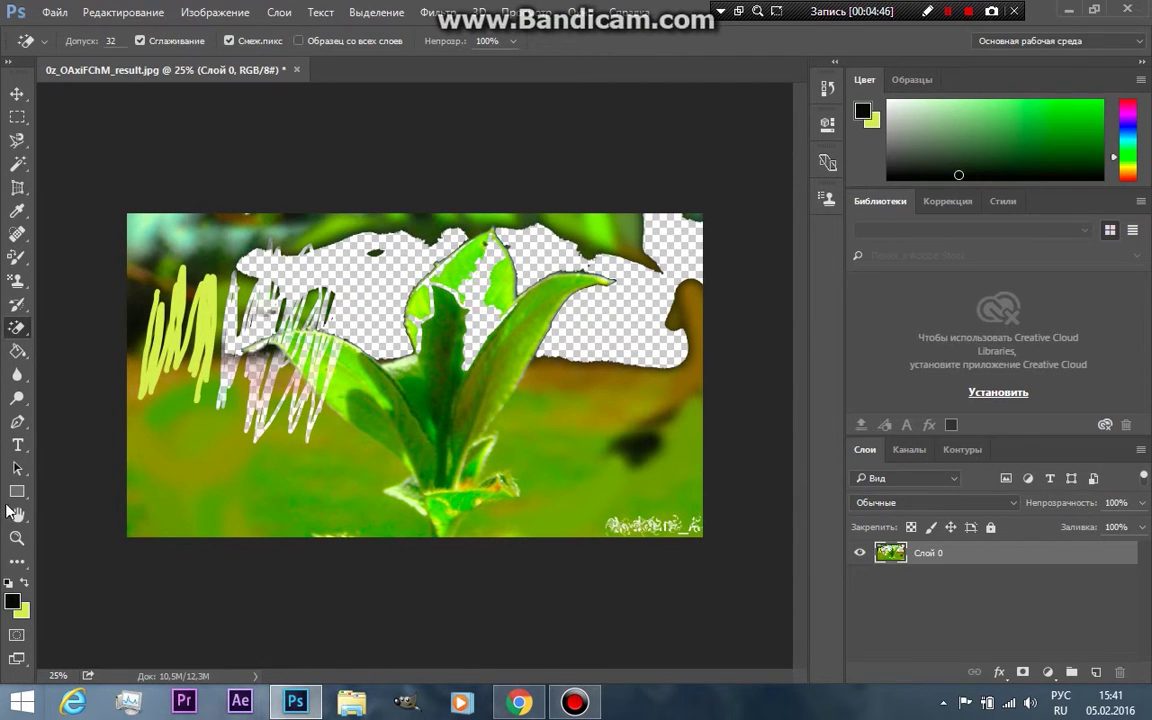
right_click(18, 330)
left_click(72, 328)
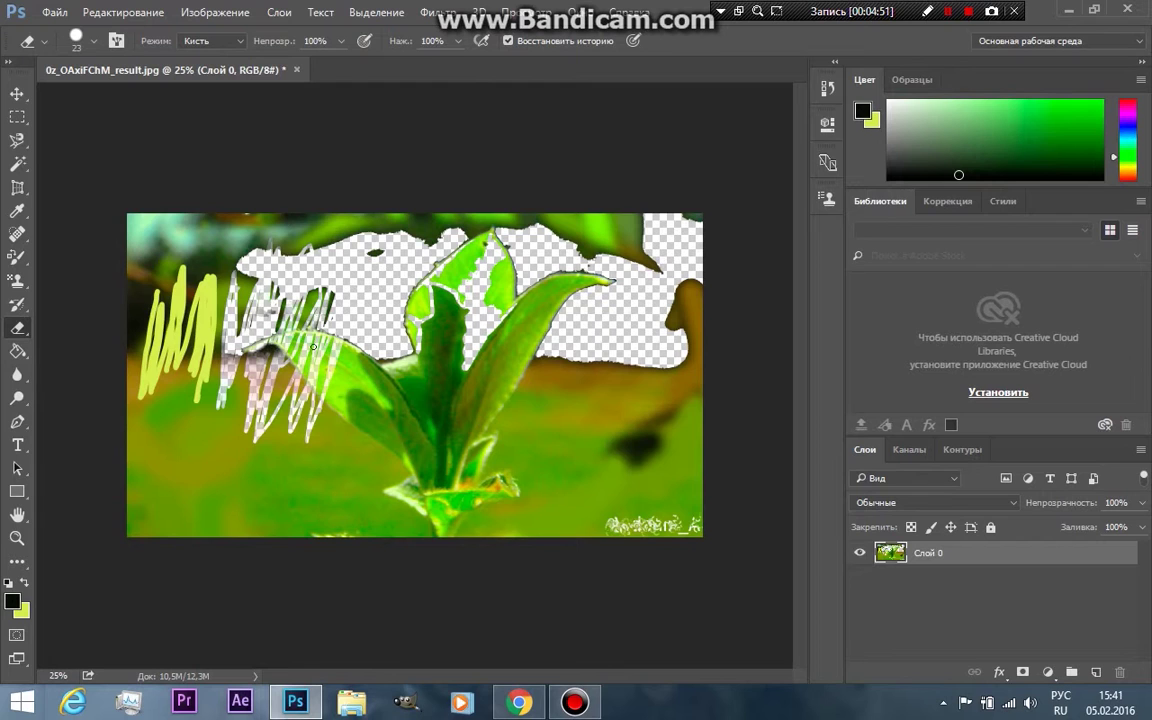
Paint the original photo back over all erased areas with a 322 px Erase to History eraser.
left_click_drag(313, 347, 222, 410)
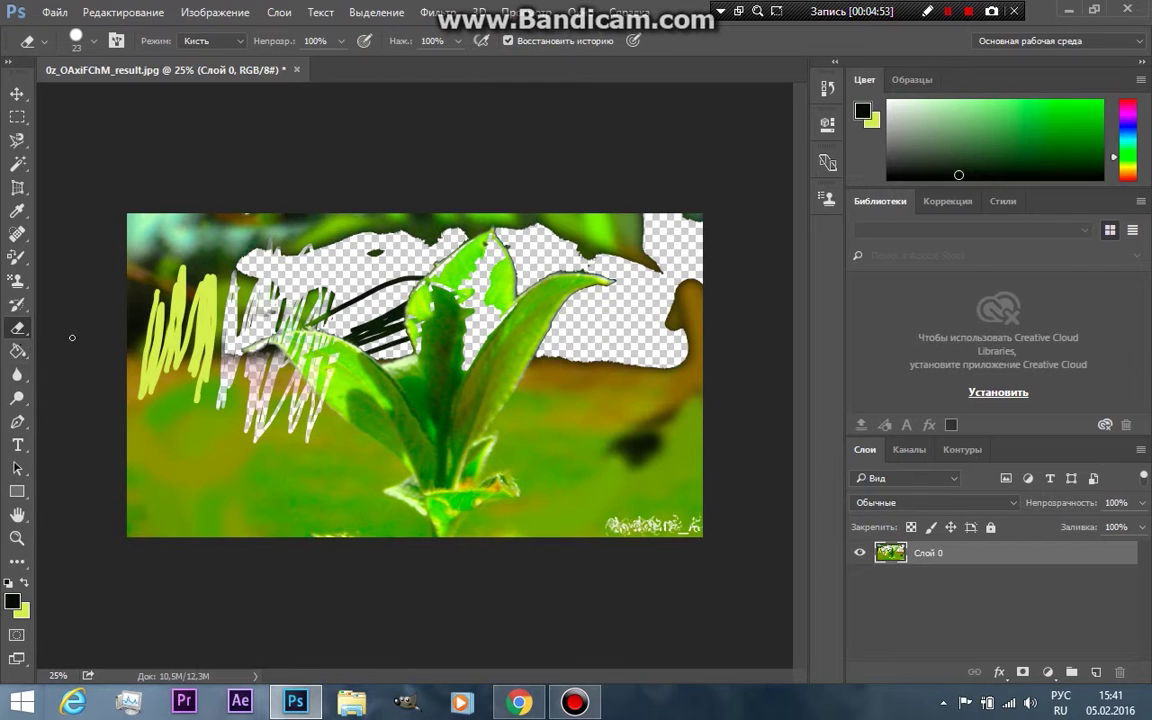
left_click(94, 41)
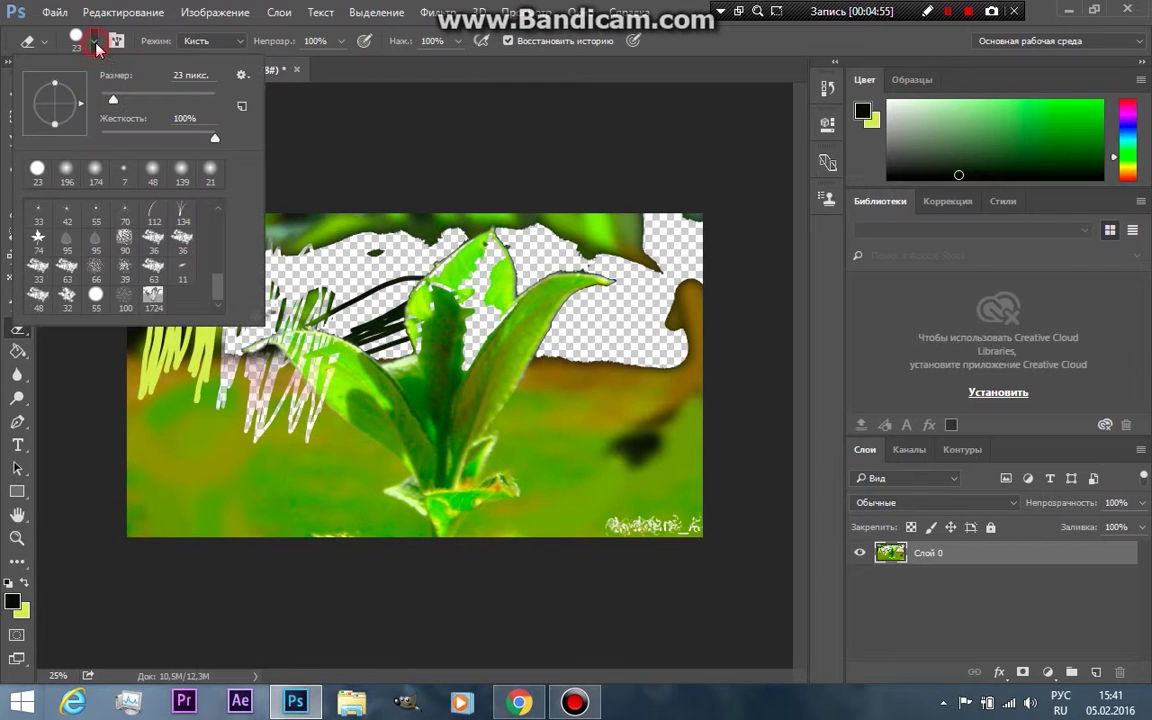
mouse_move(596, 355)
left_mouse_down()
mouse_move(395, 320)
mouse_move(308, 573)
mouse_move(620, 522)
left_mouse_up()
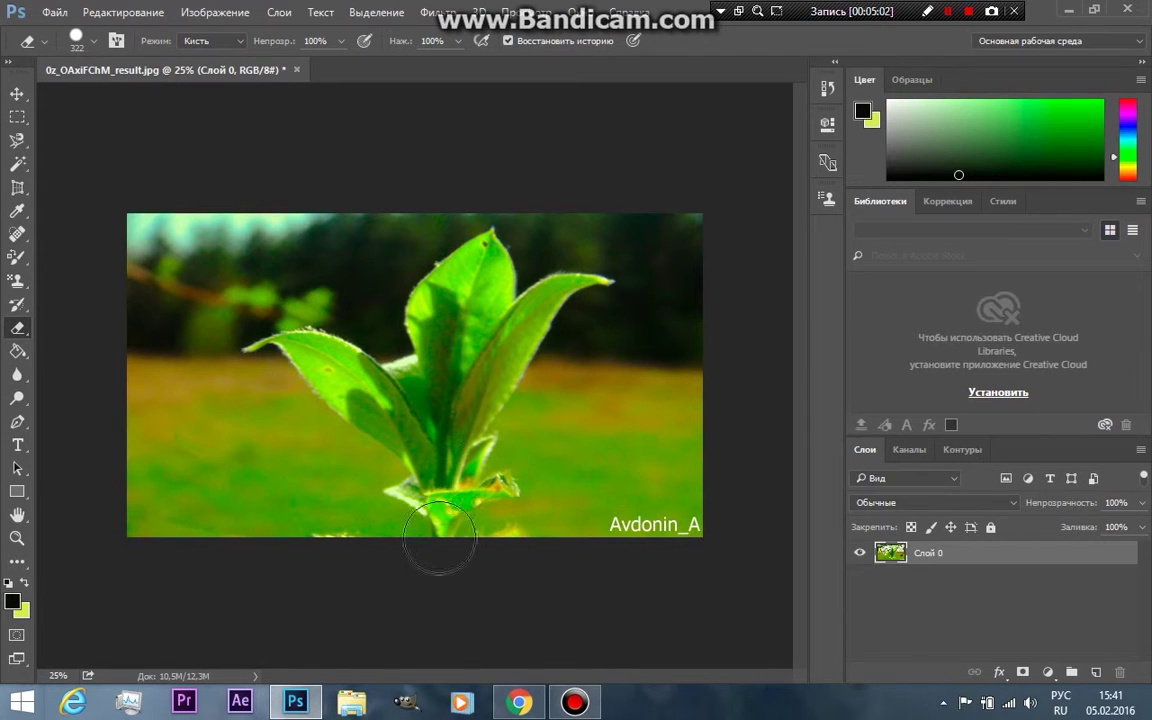
right_click(20, 358)
Darken the photo nearly to black with several Multiply-mode linear gradients, finishing with Reverse off.
left_click(72, 350)
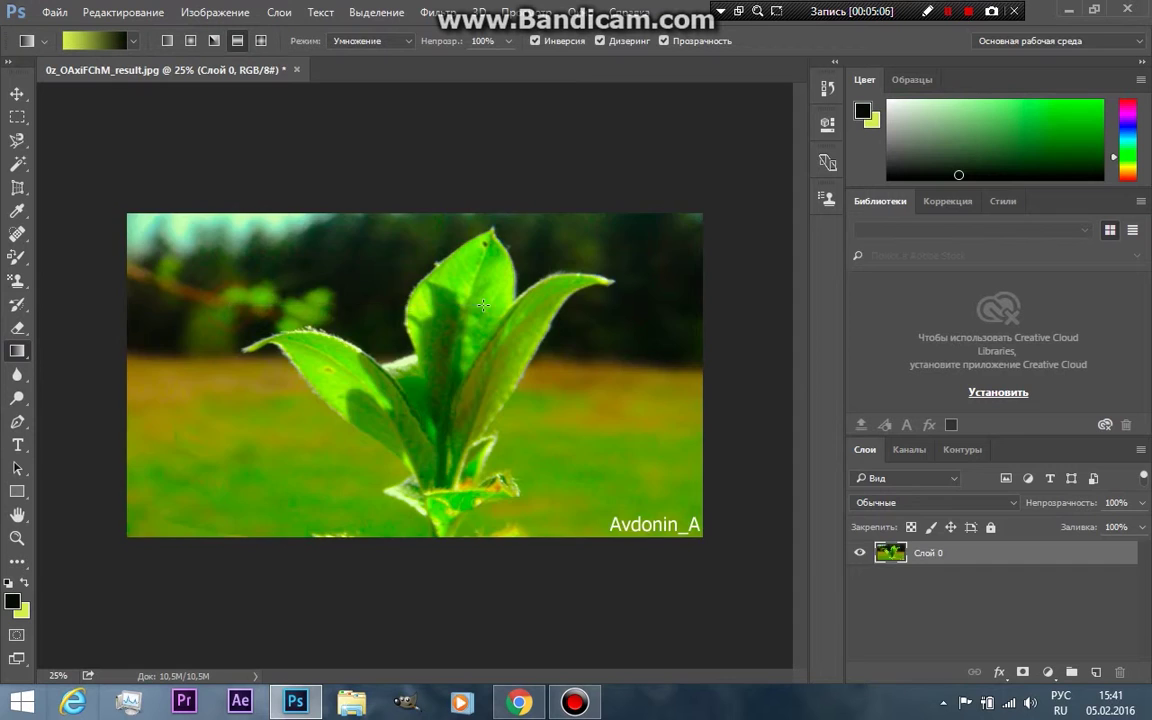
left_click_drag(230, 306, 395, 300)
left_click_drag(206, 300, 393, 324)
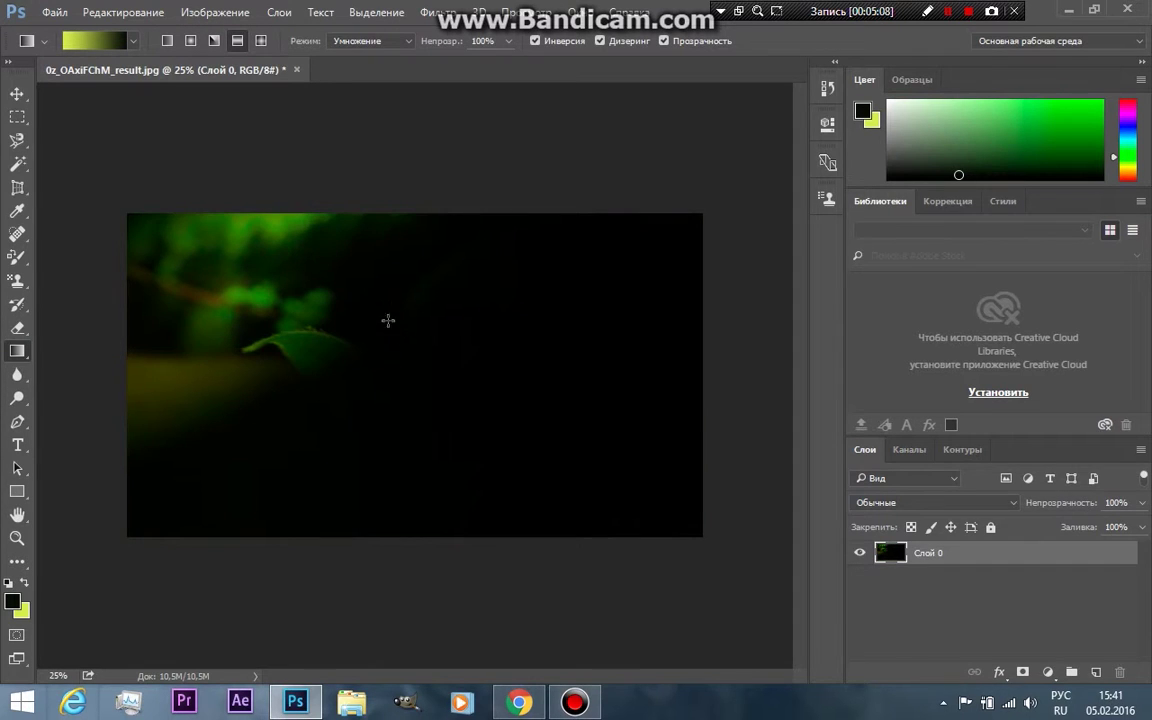
left_click(168, 41)
mouse_move(470, 357)
left_mouse_down()
mouse_move(398, 414)
mouse_move(290, 281)
left_mouse_up()
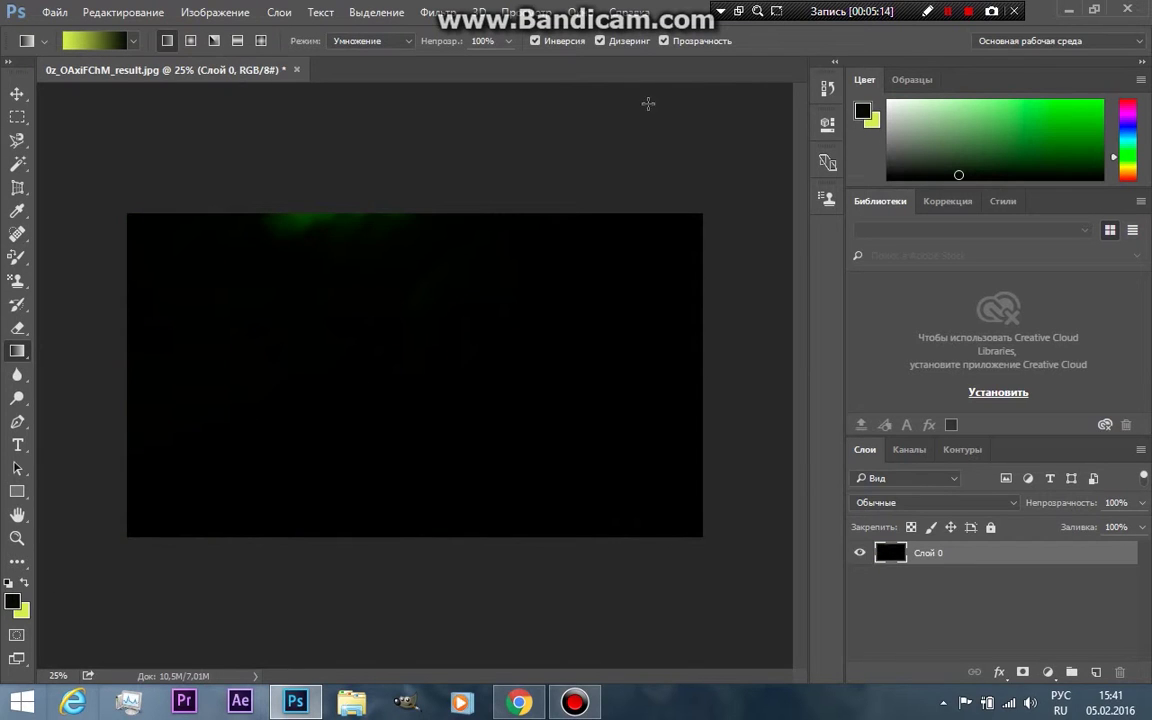
left_click(535, 41)
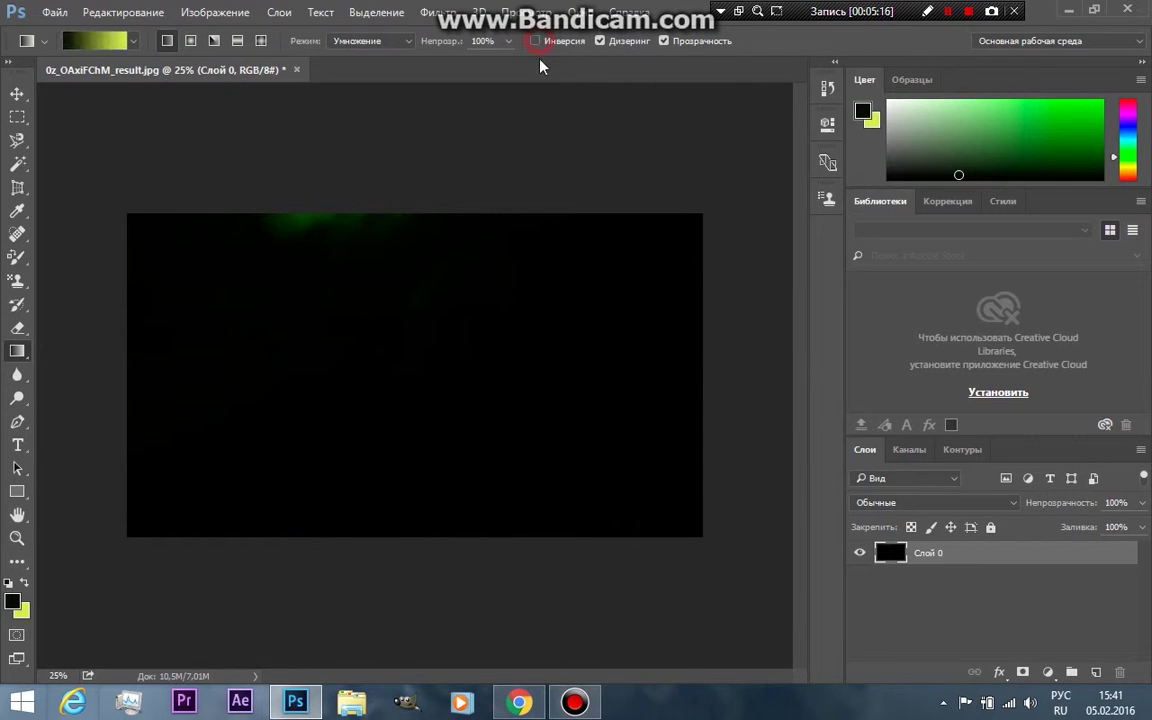
left_click_drag(390, 308, 290, 332)
left_click_drag(372, 285, 329, 337)
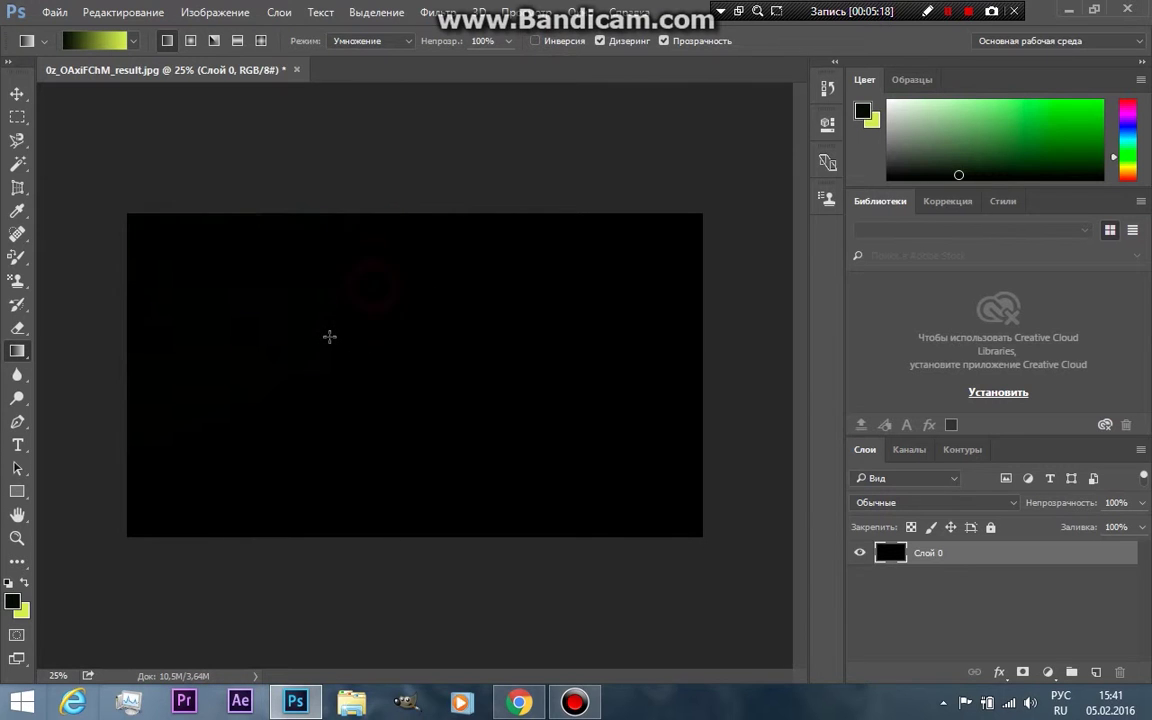
left_click(14, 602)
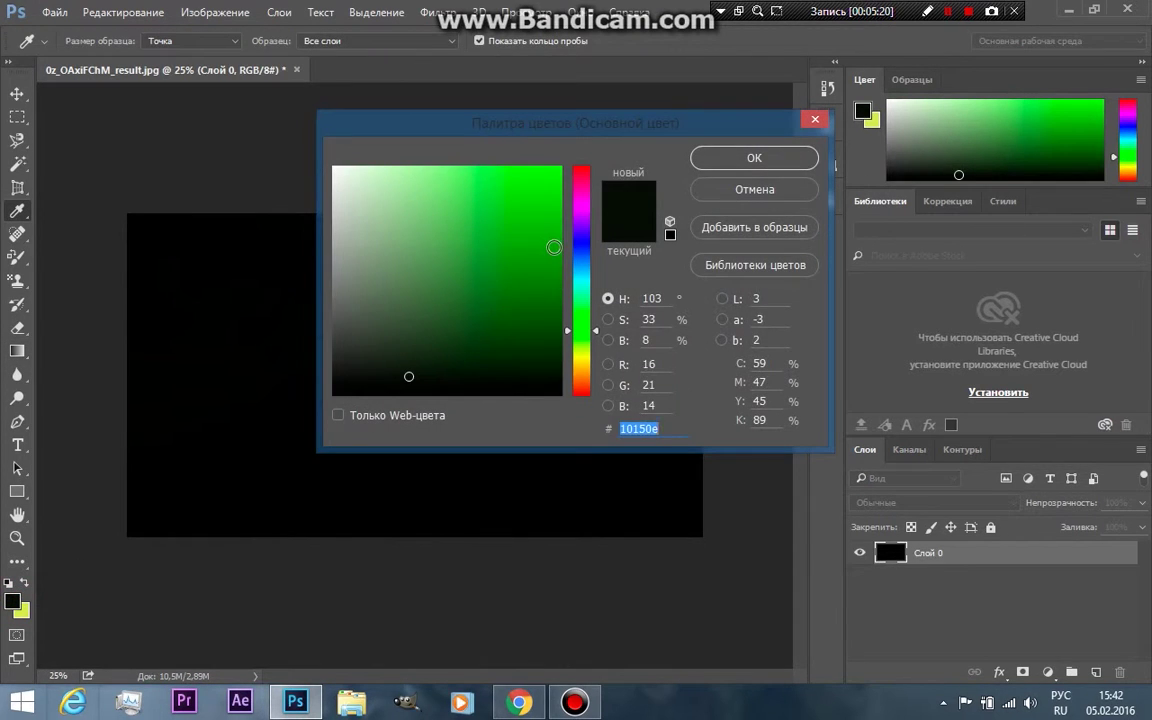
Set the foreground colour to bright green #41e200 and the background colour to white.
left_click_drag(548, 240, 625, 186)
left_click(742, 165)
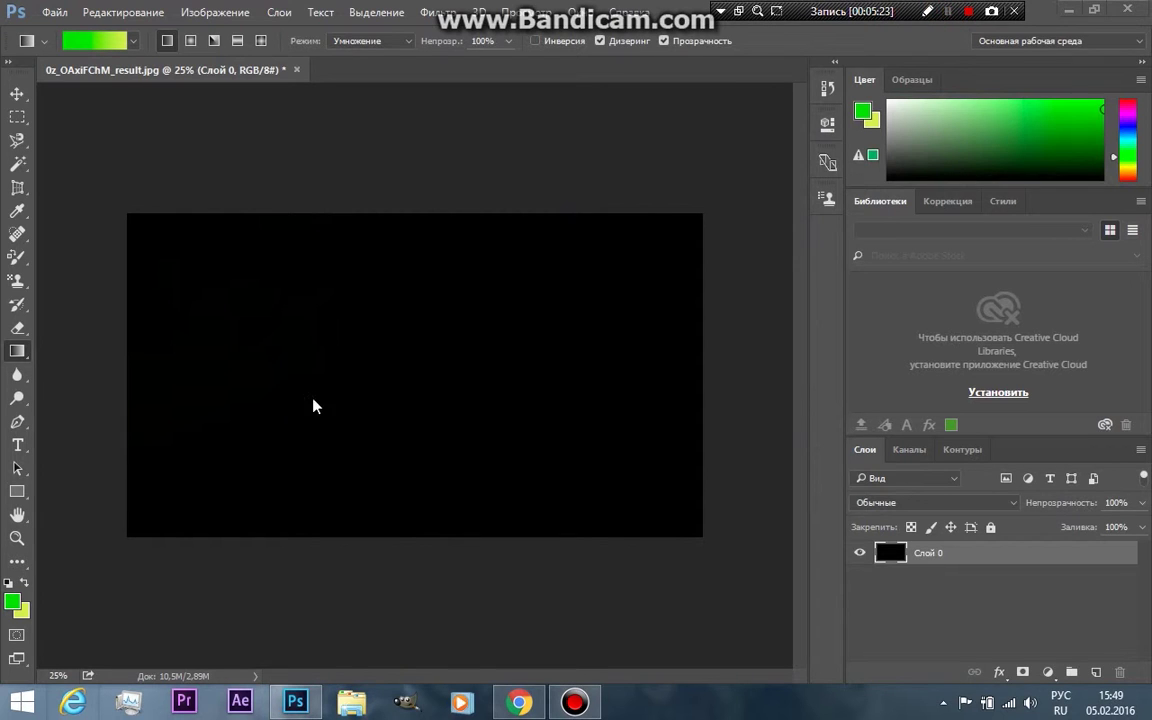
left_click(355, 375)
left_click(535, 303)
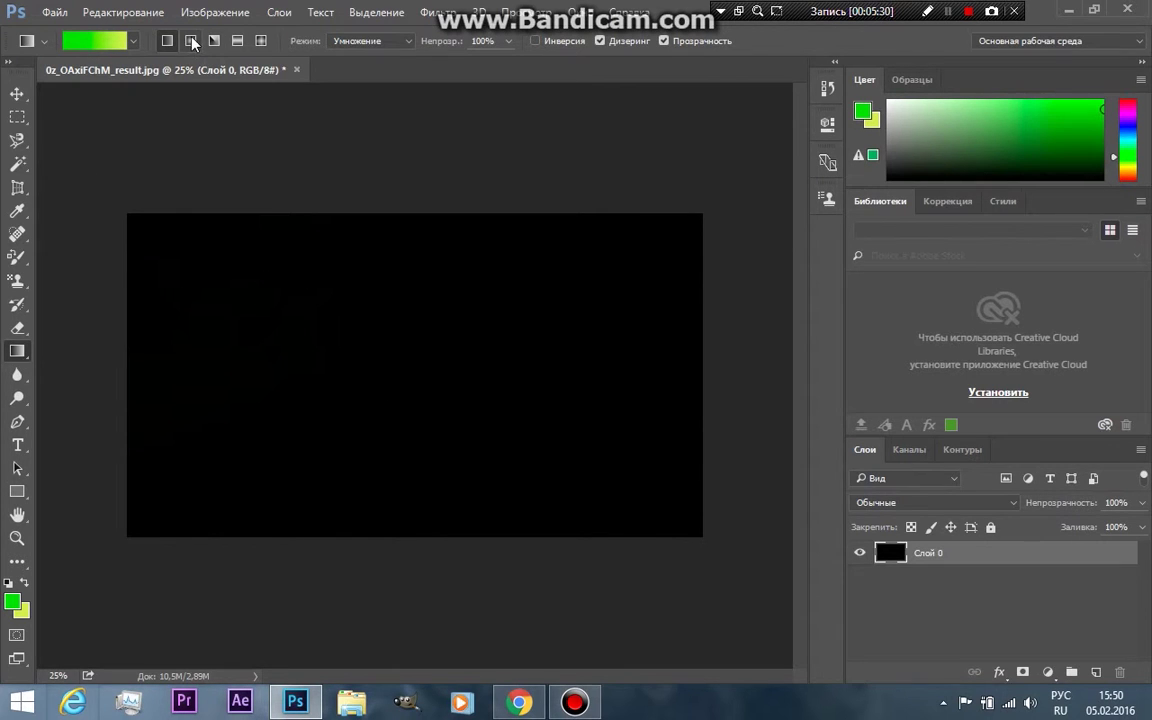
left_click(14, 601)
left_click(530, 167)
left_click(708, 162)
left_click(21, 610)
left_click_drag(376, 285, 332, 166)
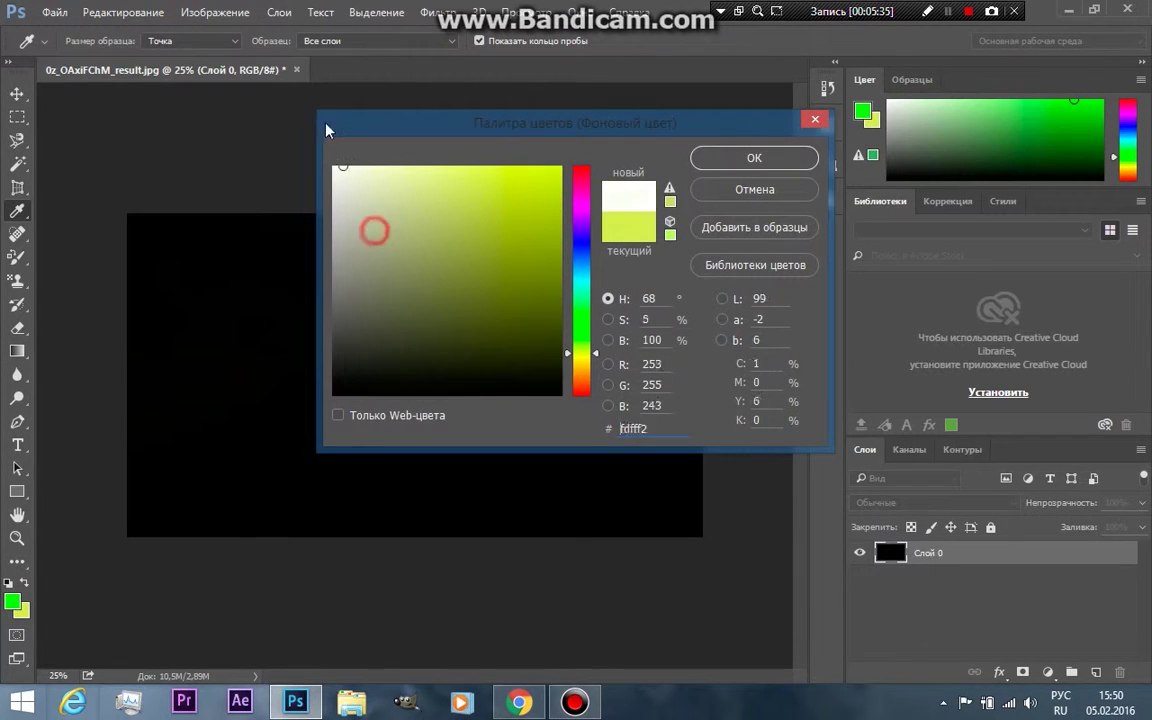
left_click(780, 157)
Drag a reversed green-to-white gradient across the image.
left_click_drag(270, 296, 390, 385)
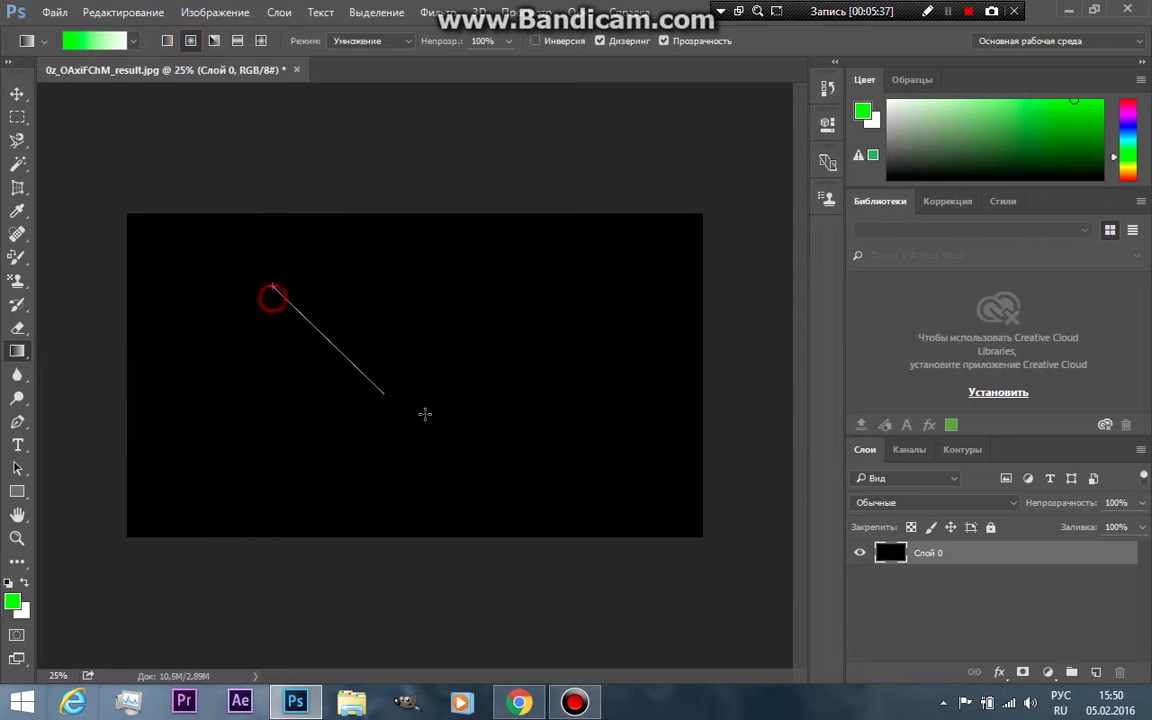
left_click(555, 42)
left_click_drag(440, 338, 287, 369)
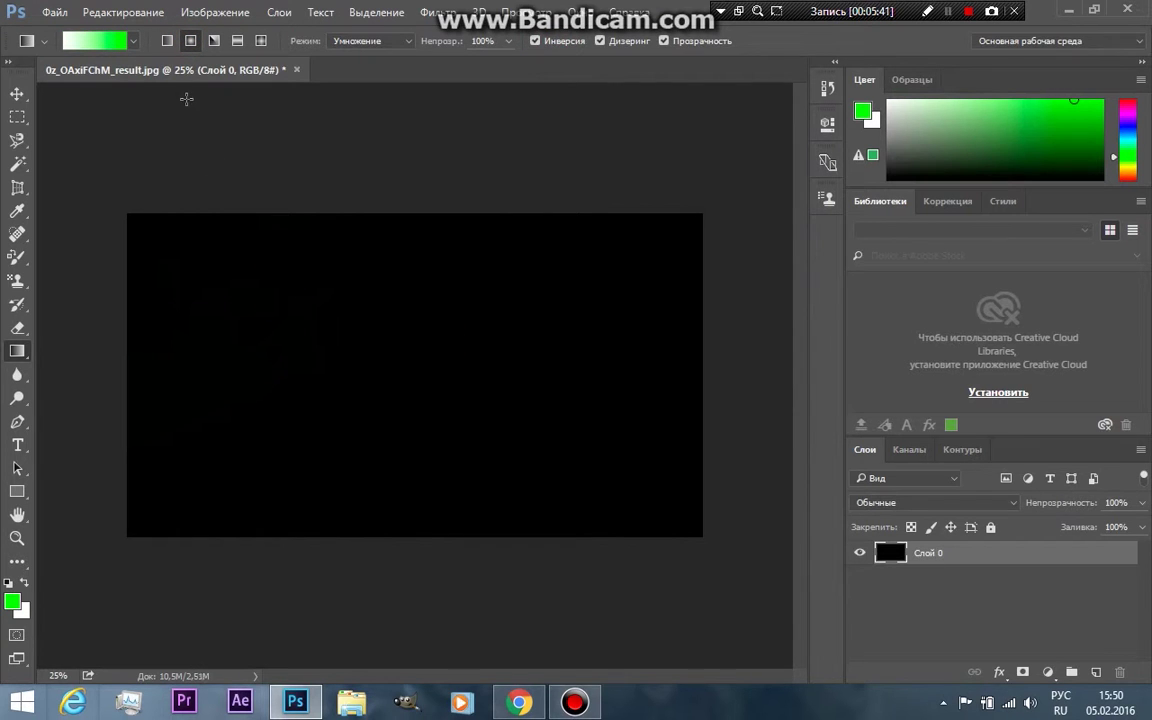
Create new layer Слой 1, hide the black Слой 0, and fill it with a green gradient.
left_click(283, 15)
left_click(655, 28)
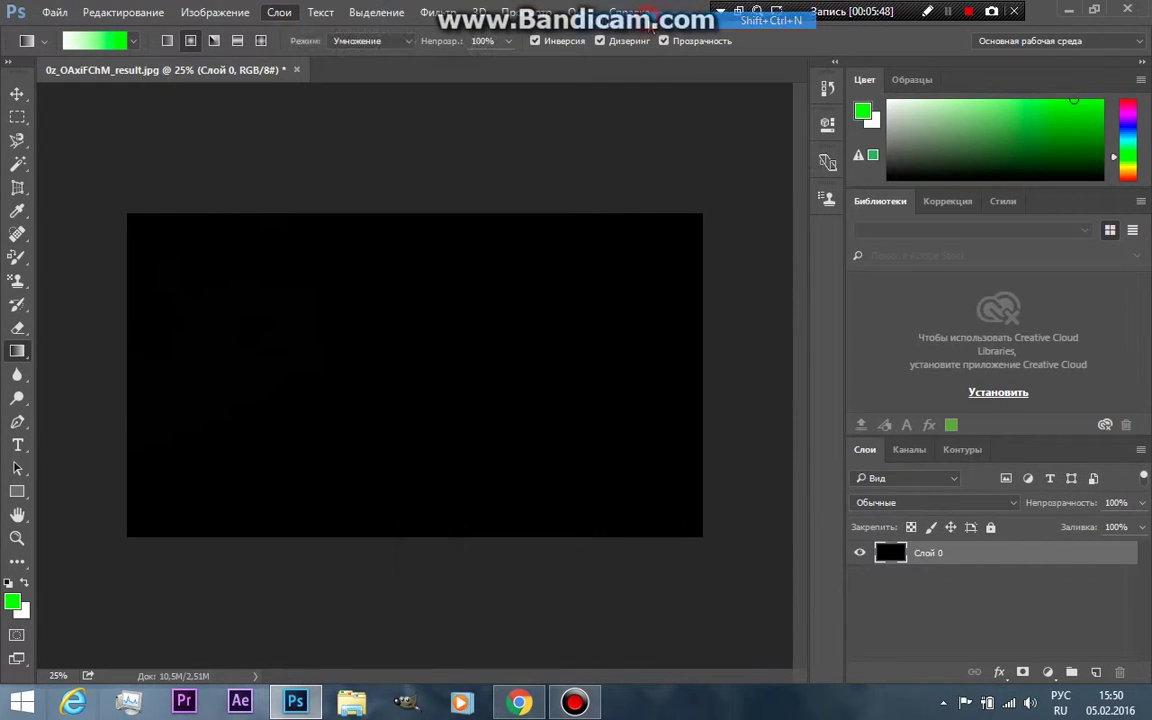
left_click(828, 214)
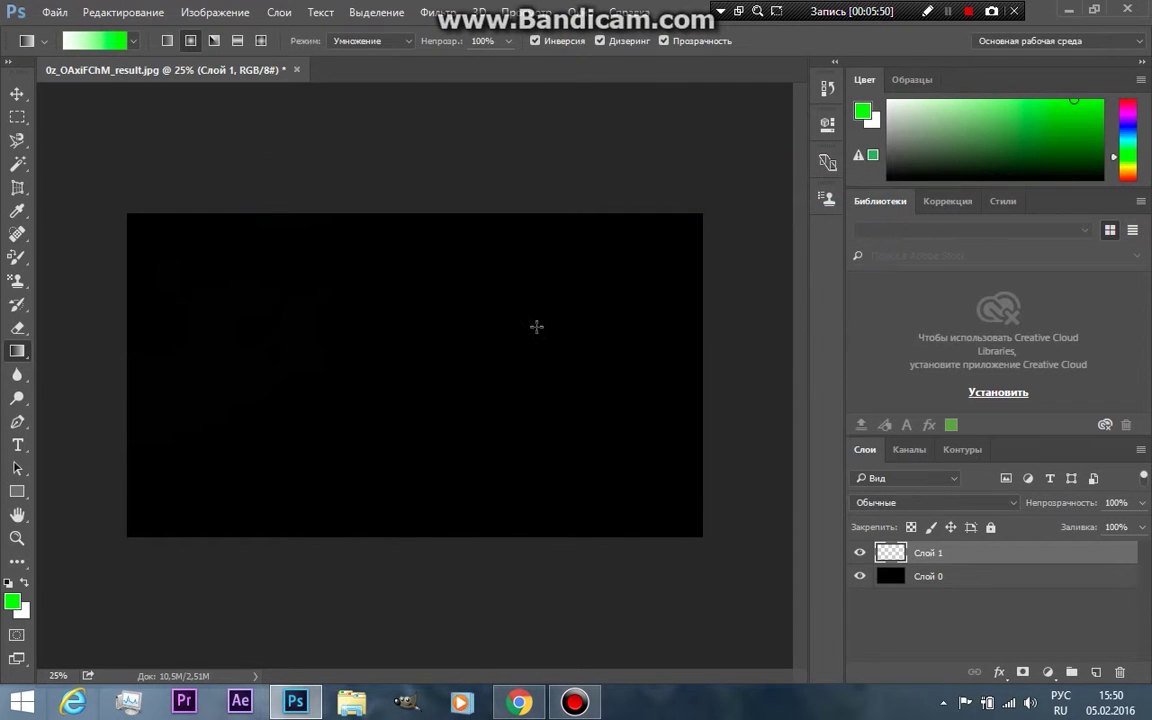
left_click(860, 578)
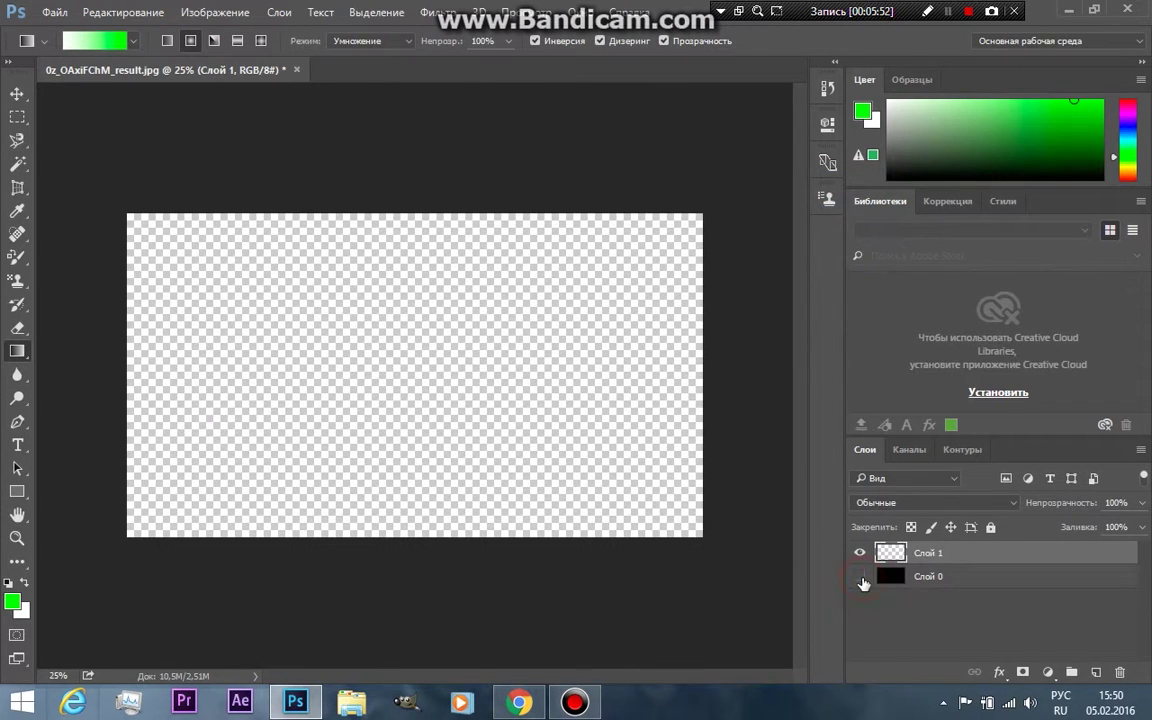
mouse_move(465, 320)
left_mouse_down()
mouse_move(309, 334)
mouse_move(276, 353)
left_mouse_up()
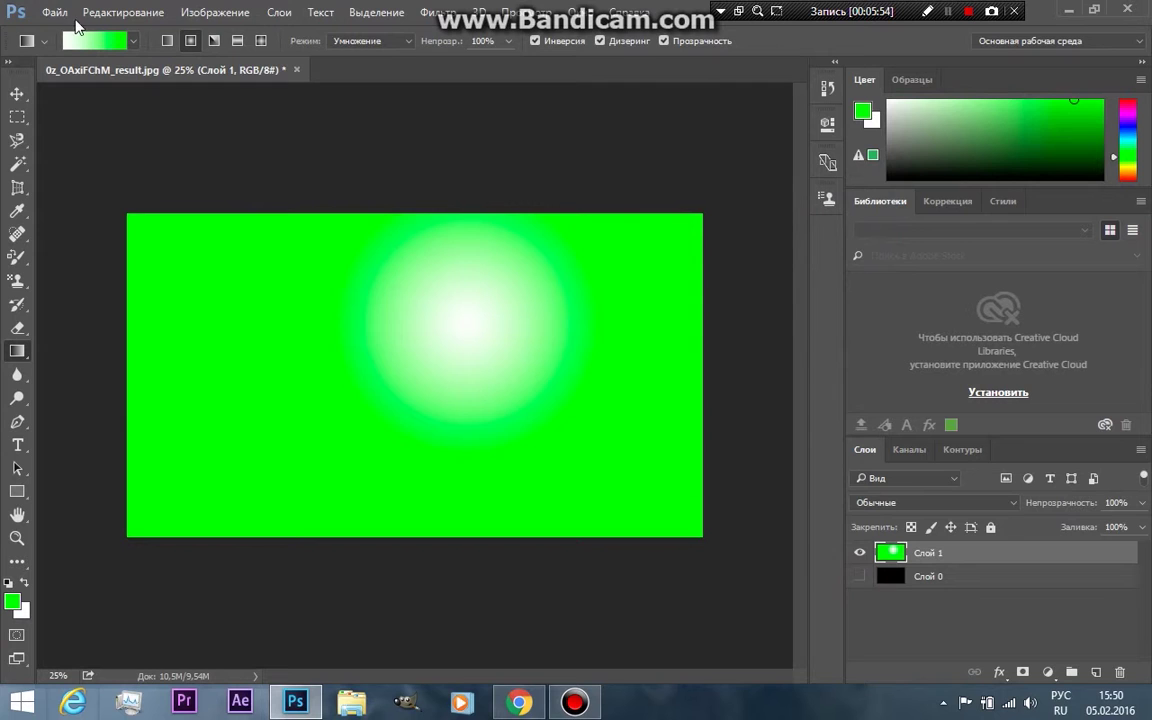
Try linear, reflected and diamond green gradients across the new layer.
left_click(167, 41)
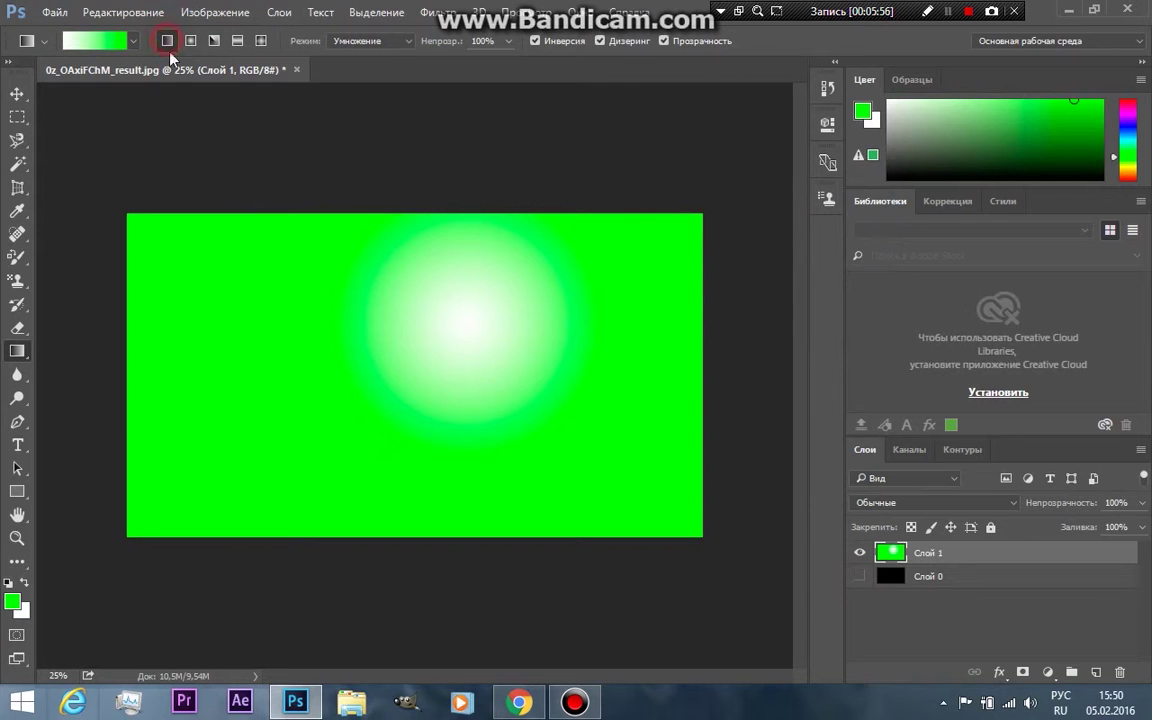
left_click_drag(275, 369, 442, 342)
left_click(215, 41)
left_click(473, 352)
left_click_drag(429, 348, 510, 240)
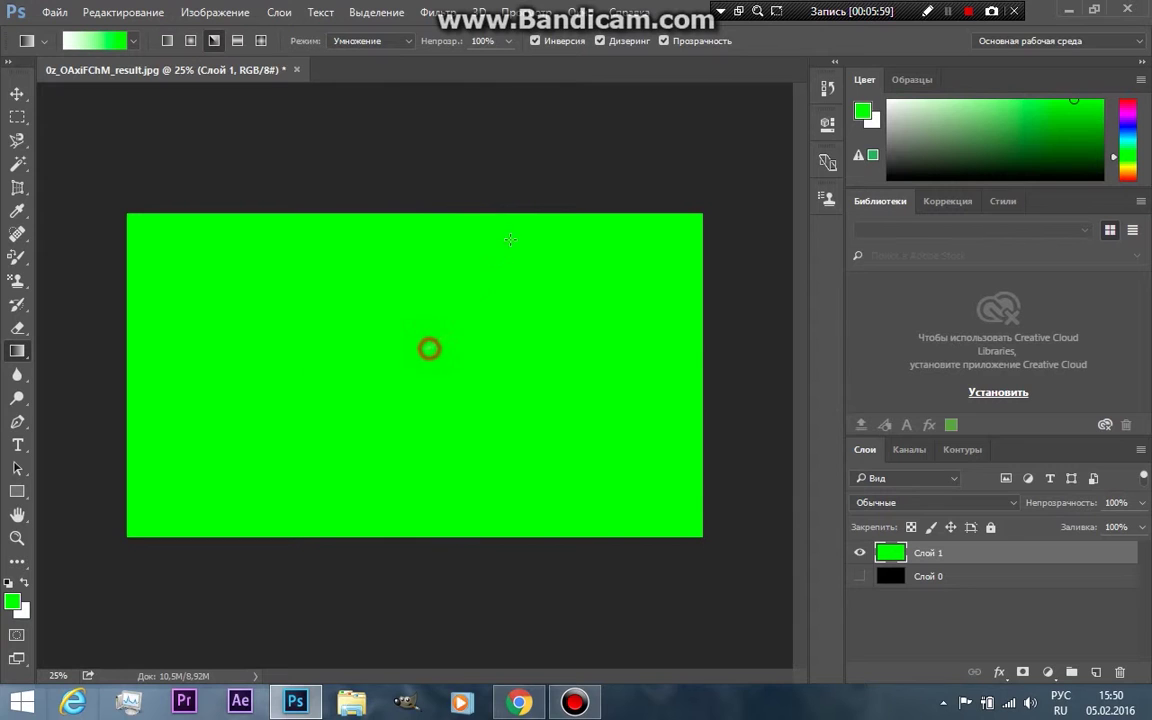
left_click(261, 41)
left_click(316, 306)
left_click_drag(360, 386, 455, 334)
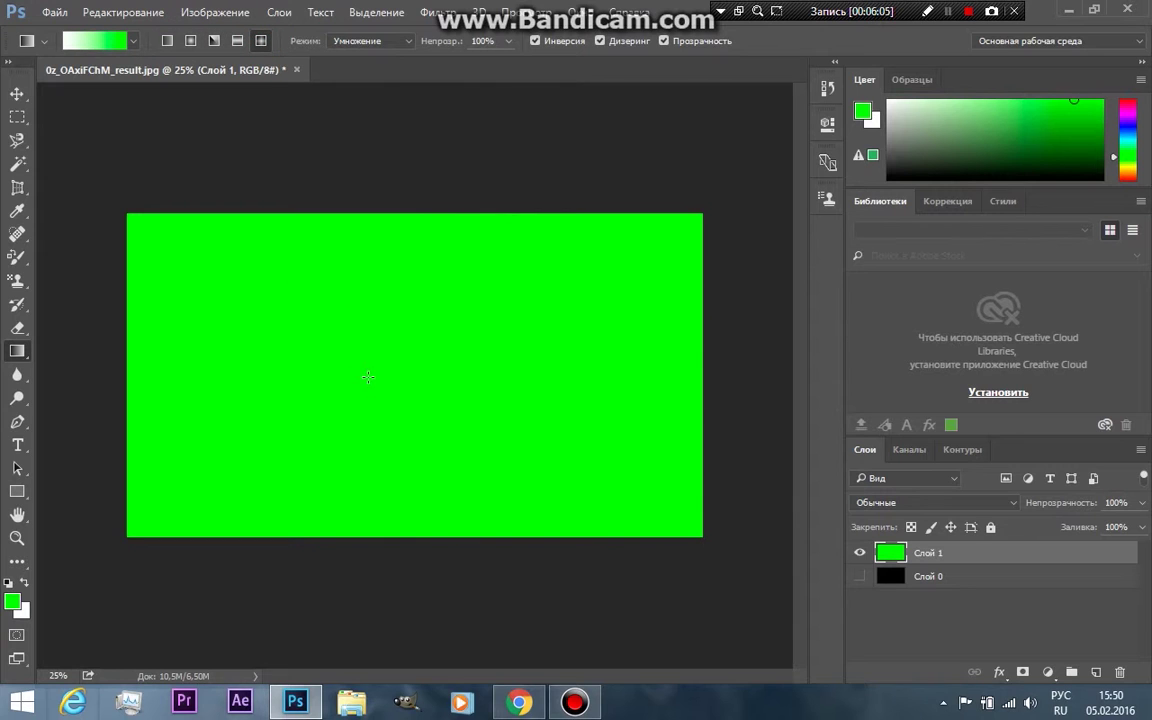
Turn off Reverse, reapply the gradient, and switch the gradient style to angle.
left_click(535, 41)
left_click_drag(410, 190, 382, 337)
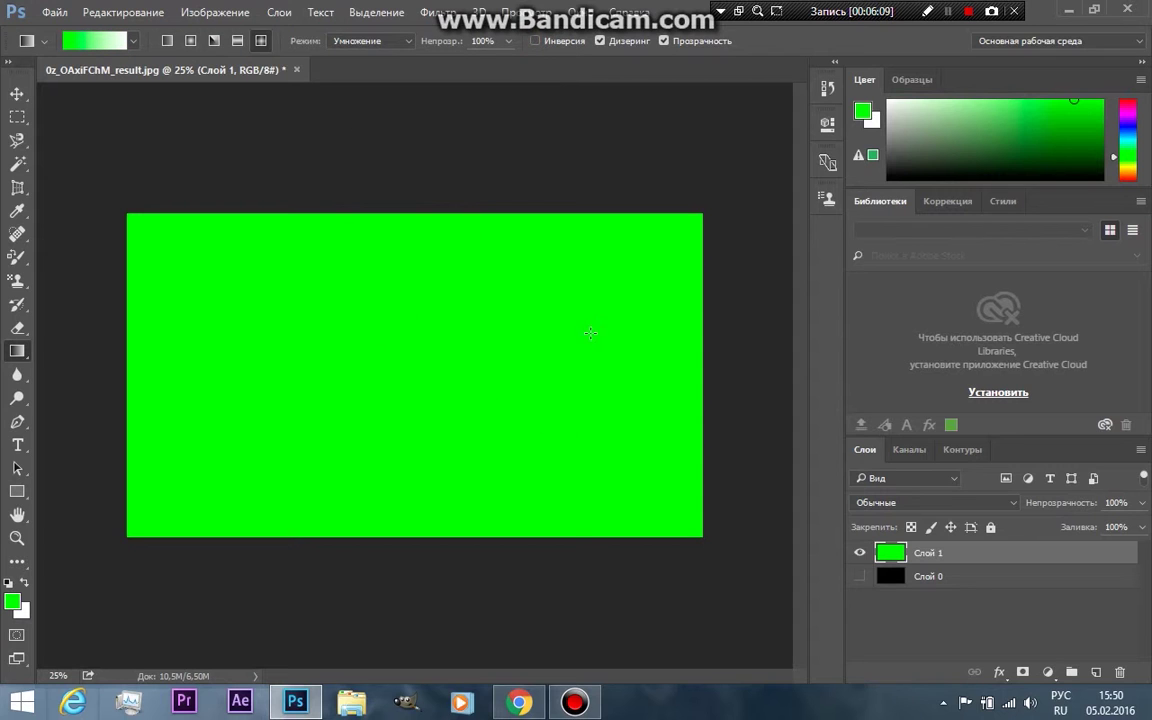
left_click(336, 364, "alt")
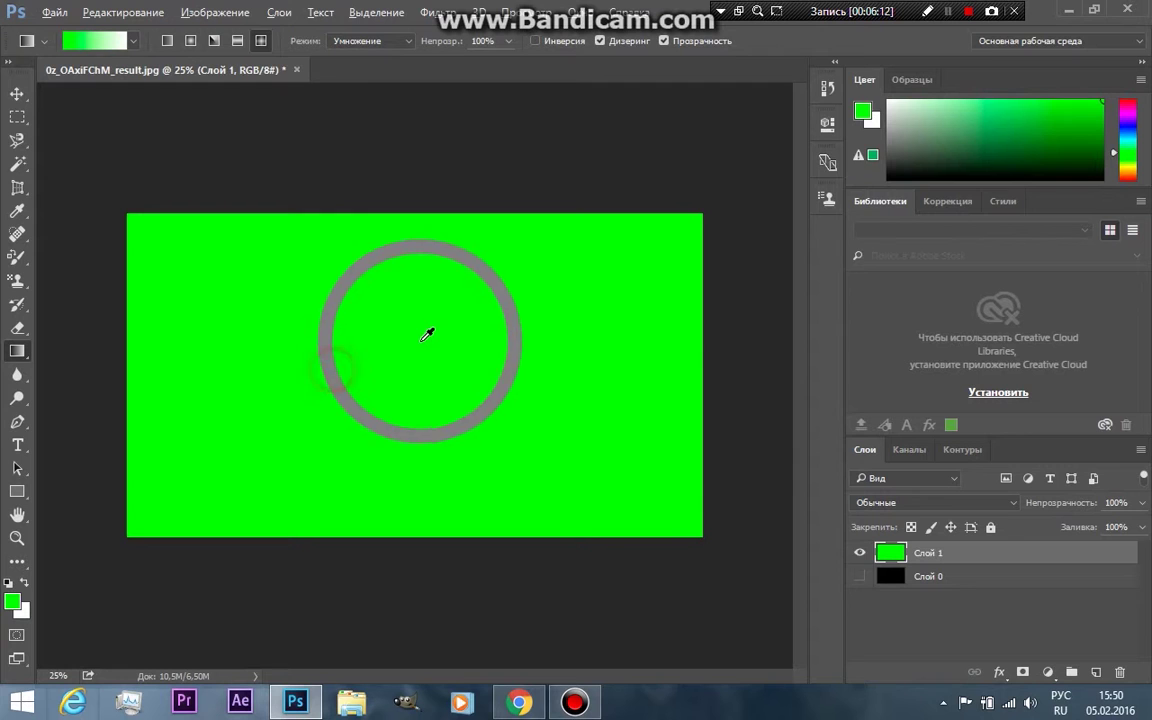
left_click_drag(395, 305, 450, 300)
key("super")
key("super")
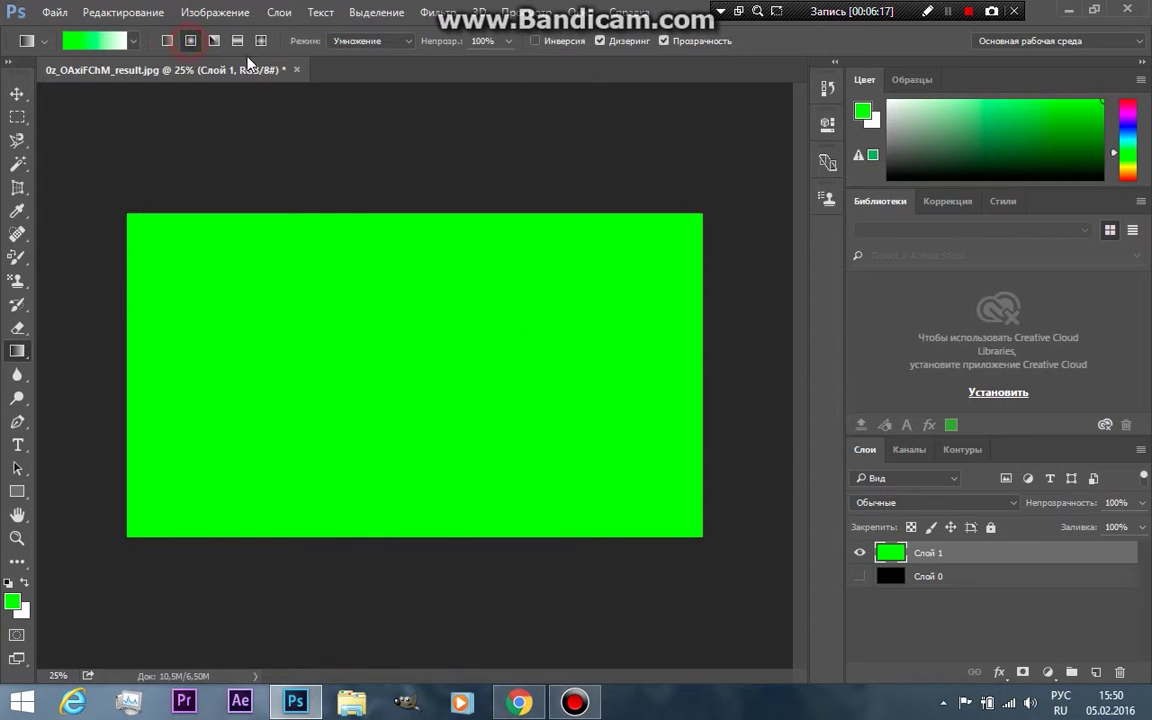
left_click(213, 40)
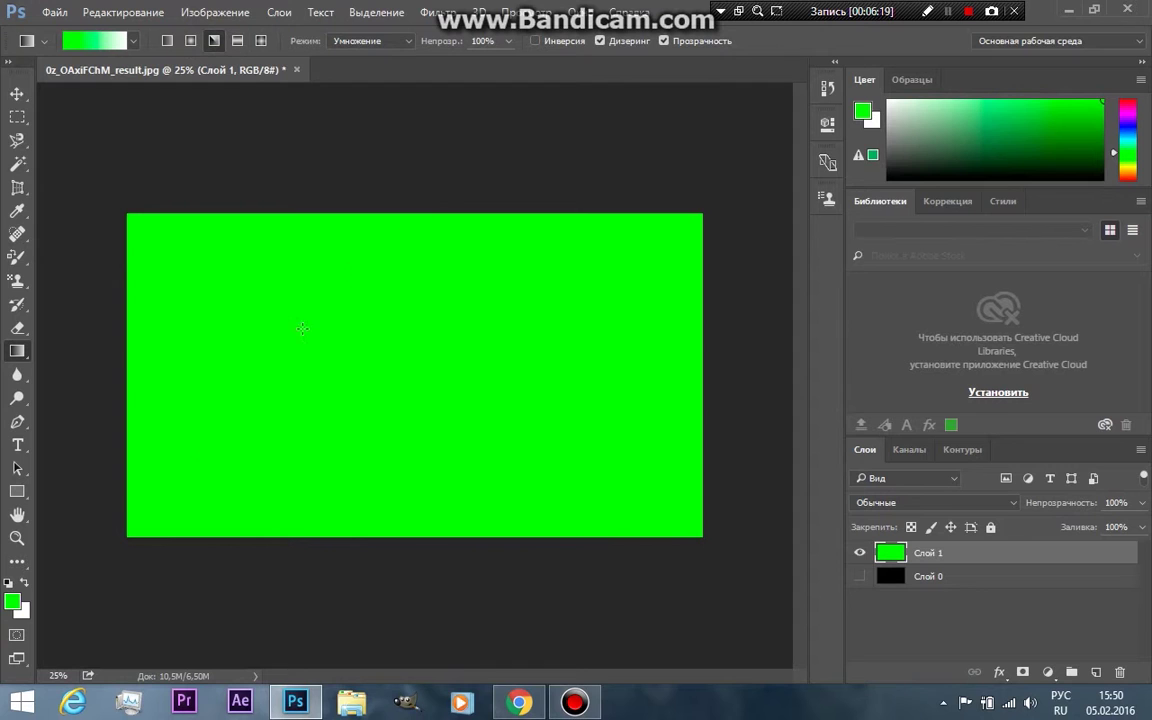
right_click(21, 352)
Set the foreground to magenta and fill the green layer with the yellow pattern using the Paint Bucket.
left_click(65, 363)
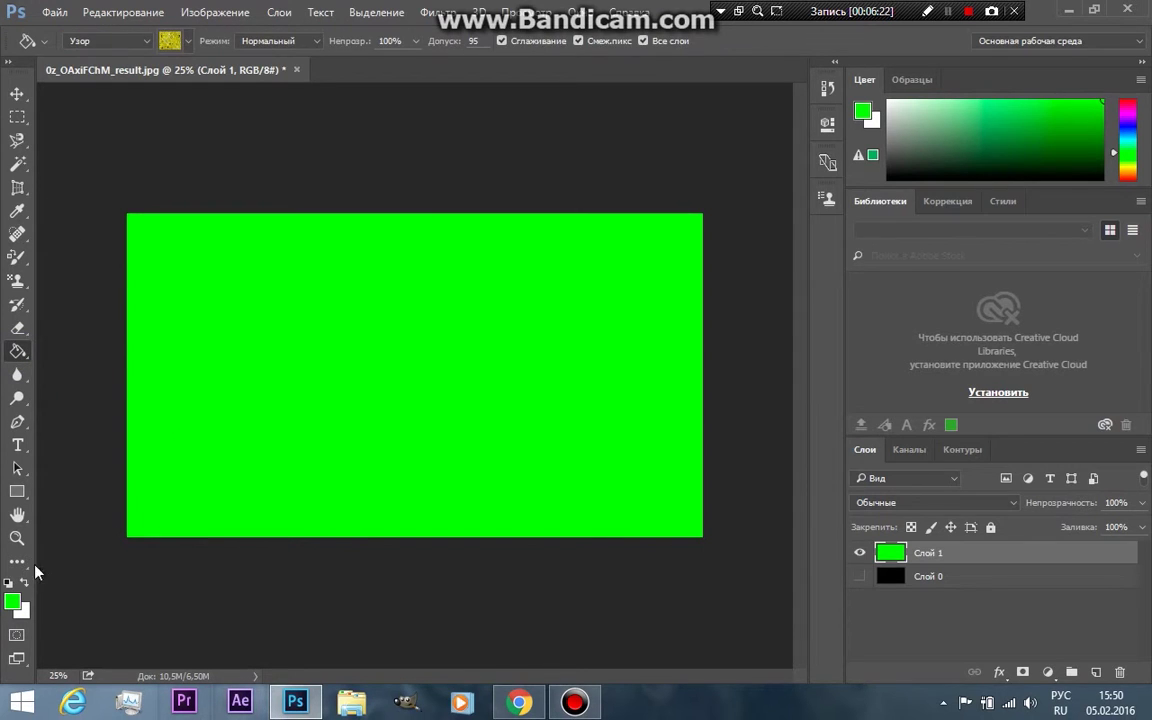
left_click(13, 601)
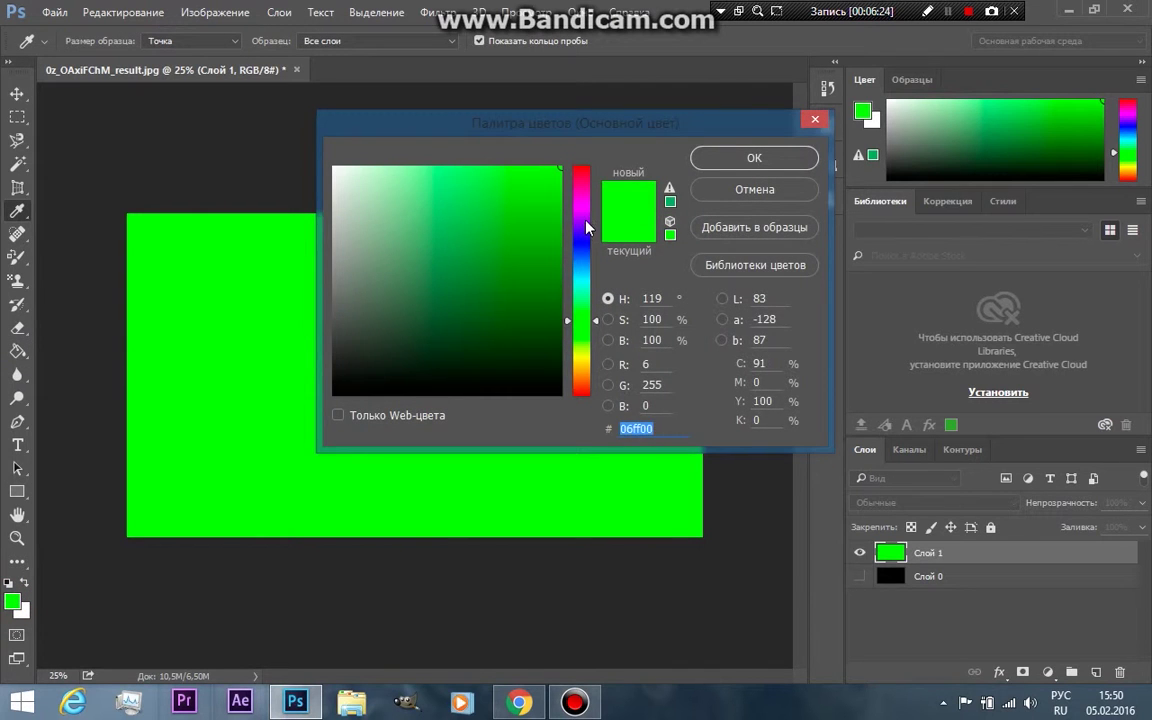
left_click_drag(586, 230, 586, 205)
left_click(754, 157)
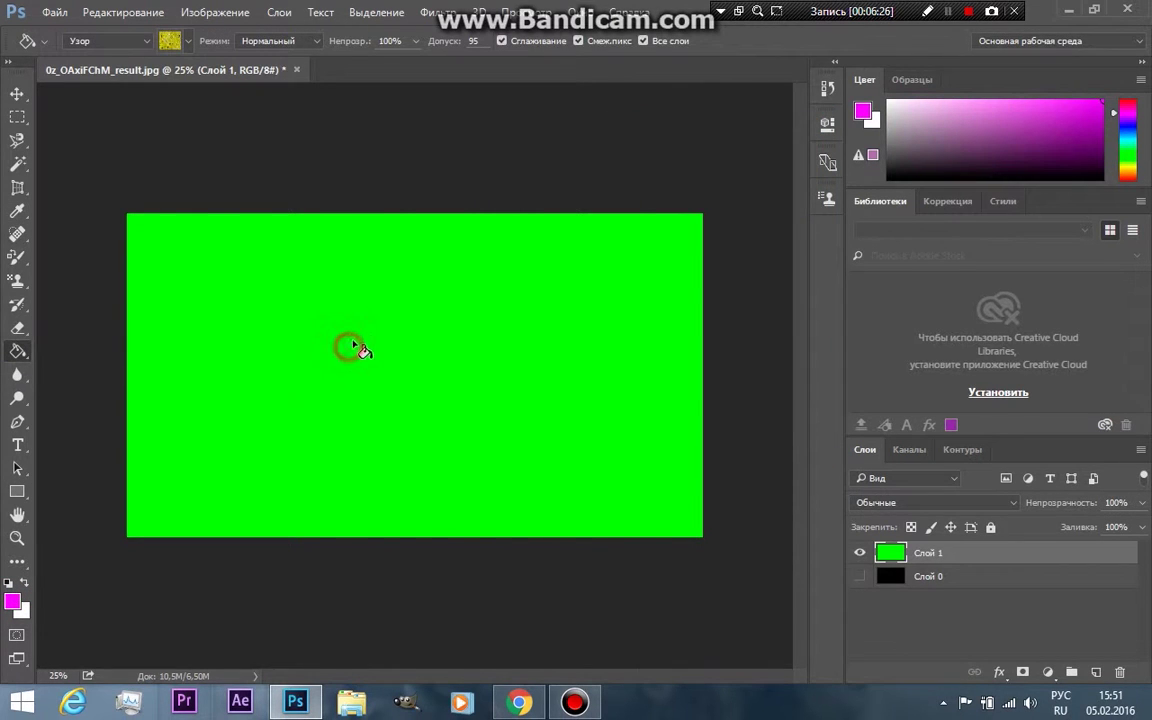
left_click(351, 346)
Switch the fill source to Foreground and flood the patterned layer with magenta.
left_click(110, 42)
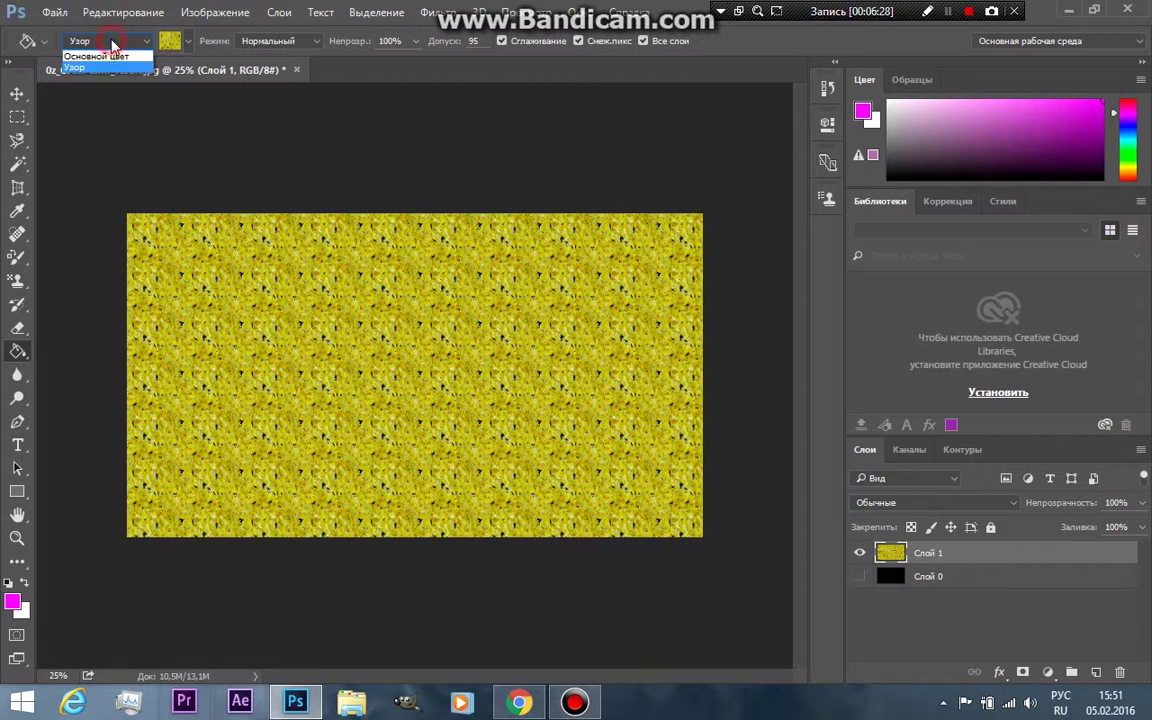
left_click(100, 47)
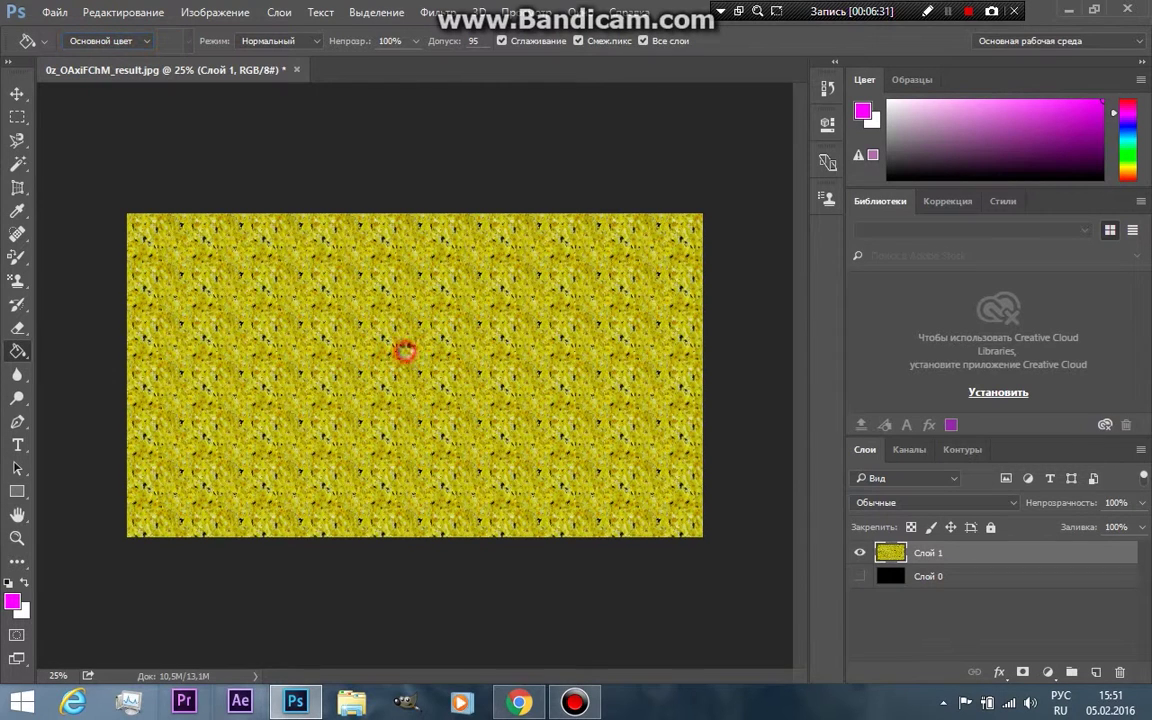
left_click(404, 350)
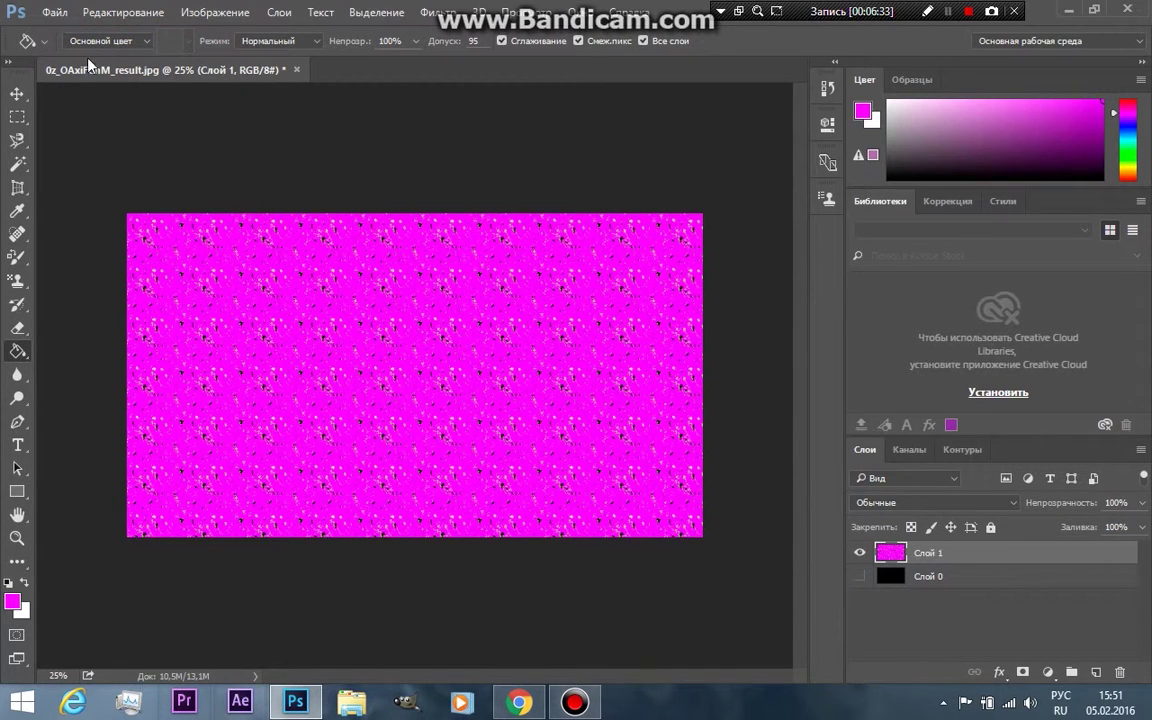
left_click(292, 41)
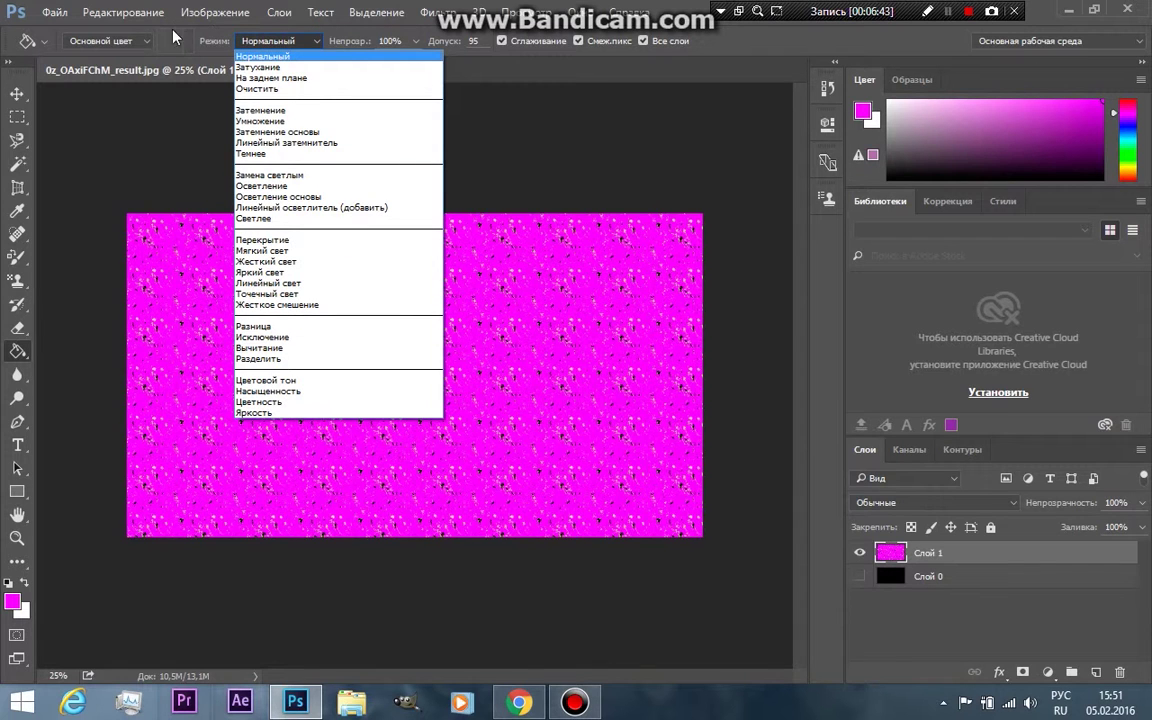
Draw magenta diamond gradients in Normal mode at the left and centre of the canvas.
left_click(21, 358)
right_click(18, 352)
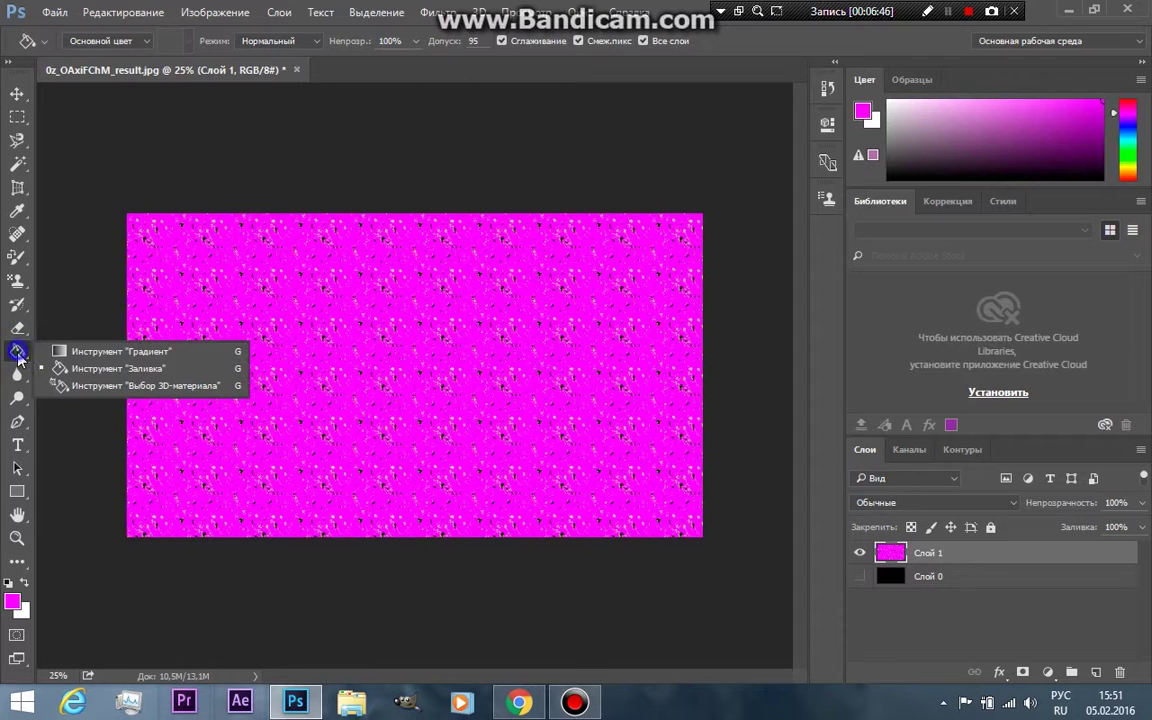
left_click(62, 354)
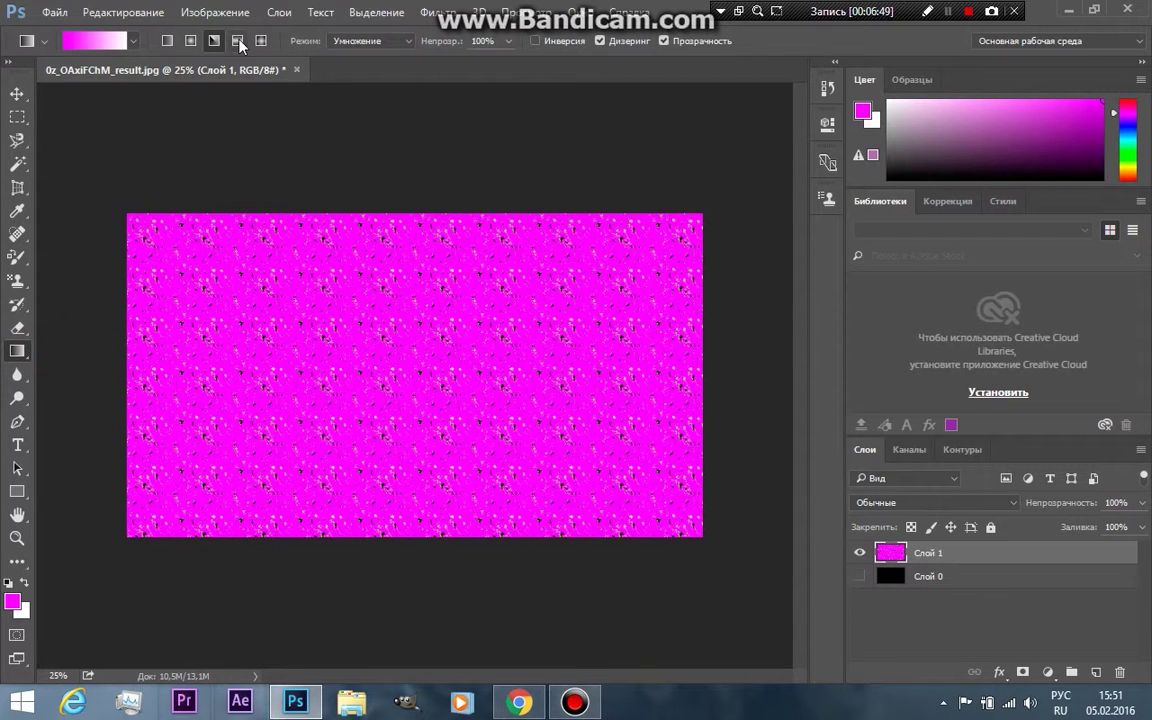
left_click(368, 44)
left_click(368, 52)
left_click_drag(219, 372, 415, 352)
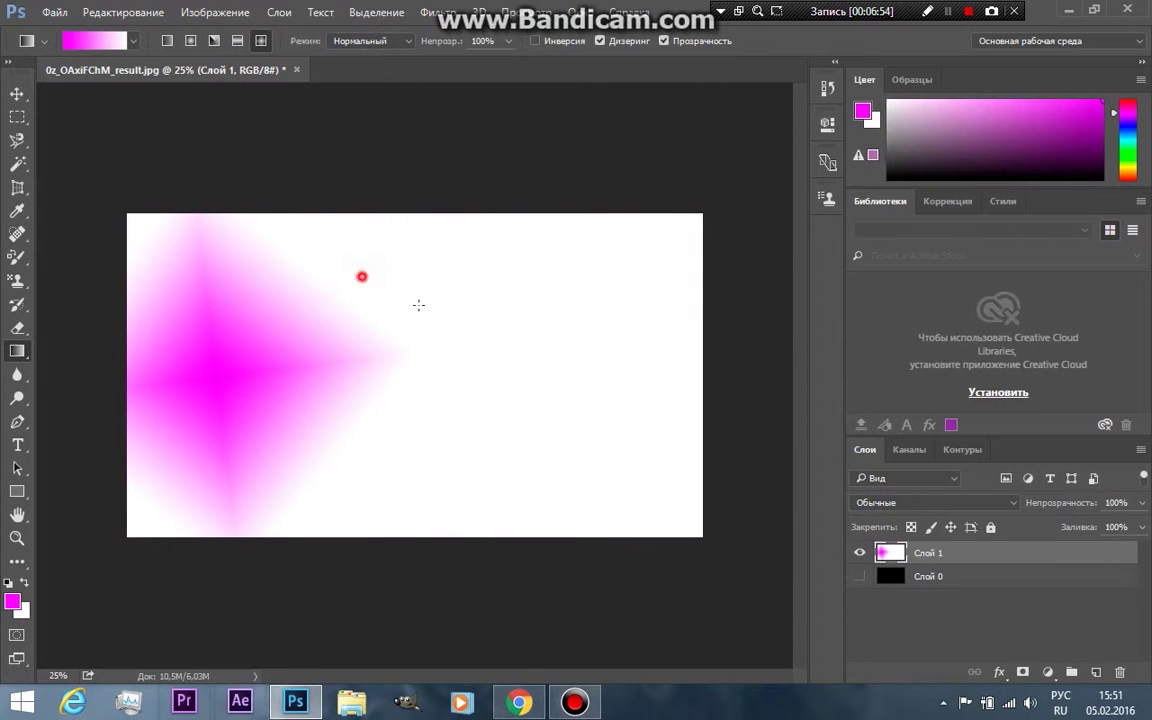
left_click_drag(361, 276, 418, 304)
left_click_drag(419, 393, 406, 298)
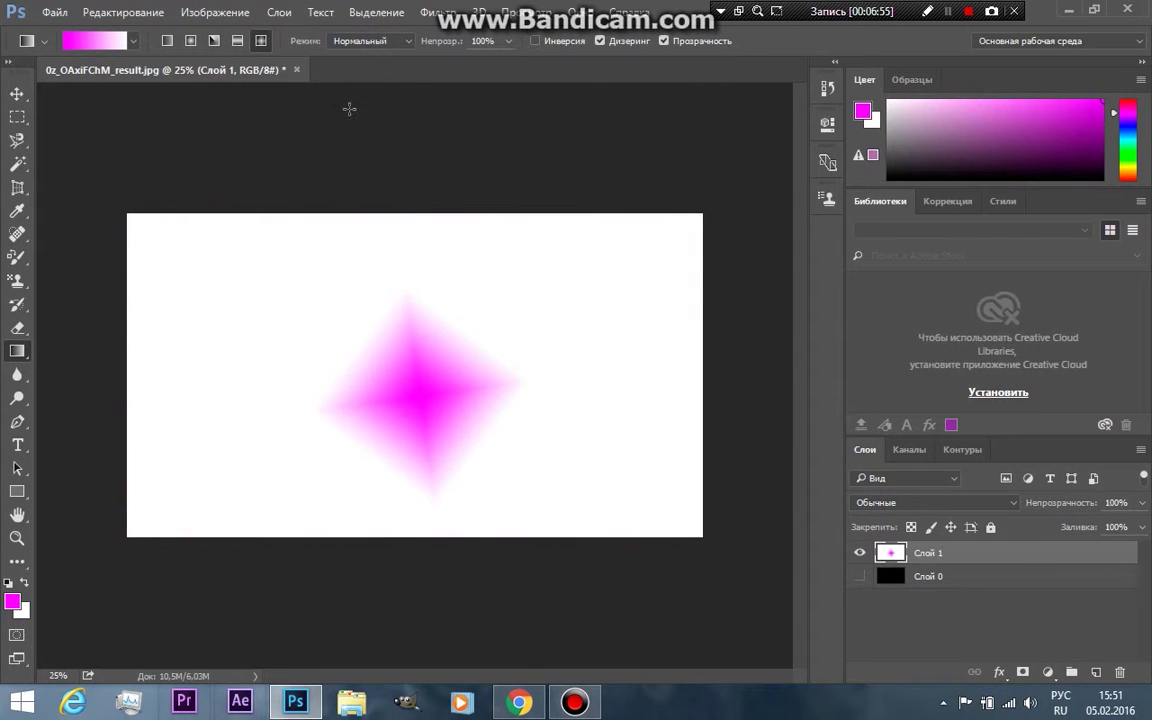
Switch the gradient to Multiply and stack pink diamond gradients across the canvas.
left_click(376, 42)
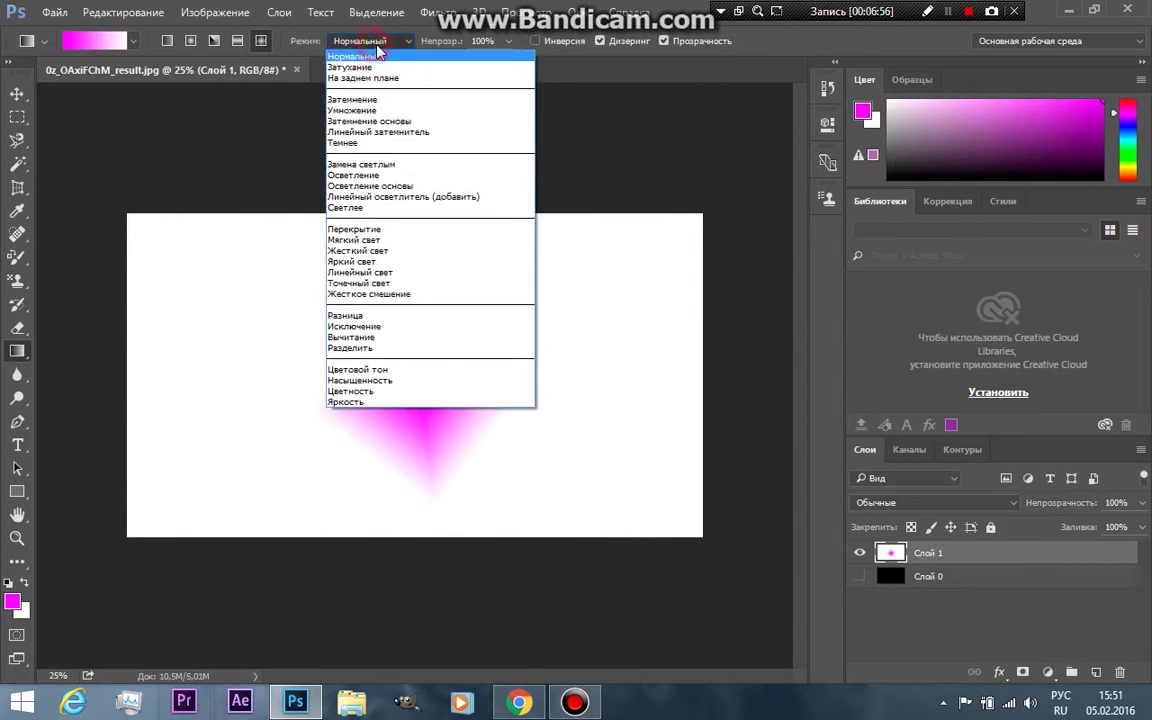
left_click(385, 110)
mouse_move(213, 331)
left_mouse_down()
mouse_move(292, 294)
mouse_move(532, 260)
left_mouse_up()
left_click_drag(537, 343, 625, 287)
left_click_drag(576, 399, 612, 378)
left_click_drag(548, 465, 595, 425)
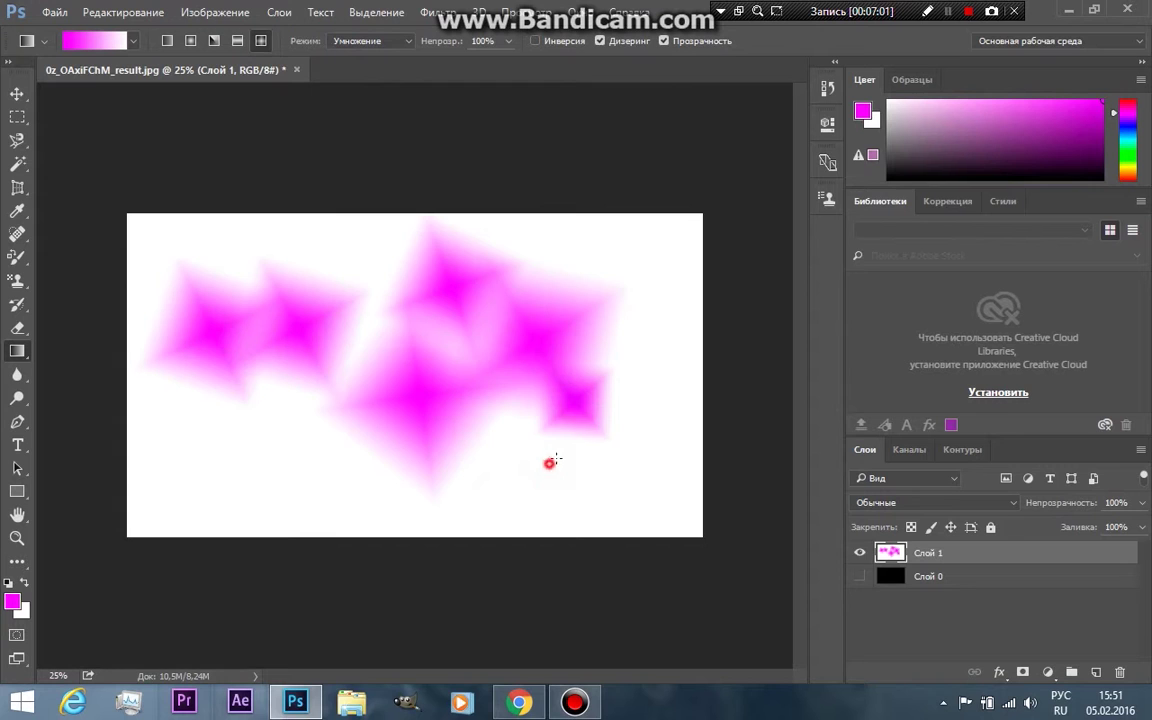
mouse_move(293, 441)
left_mouse_down()
mouse_move(256, 455)
mouse_move(172, 424)
left_mouse_up()
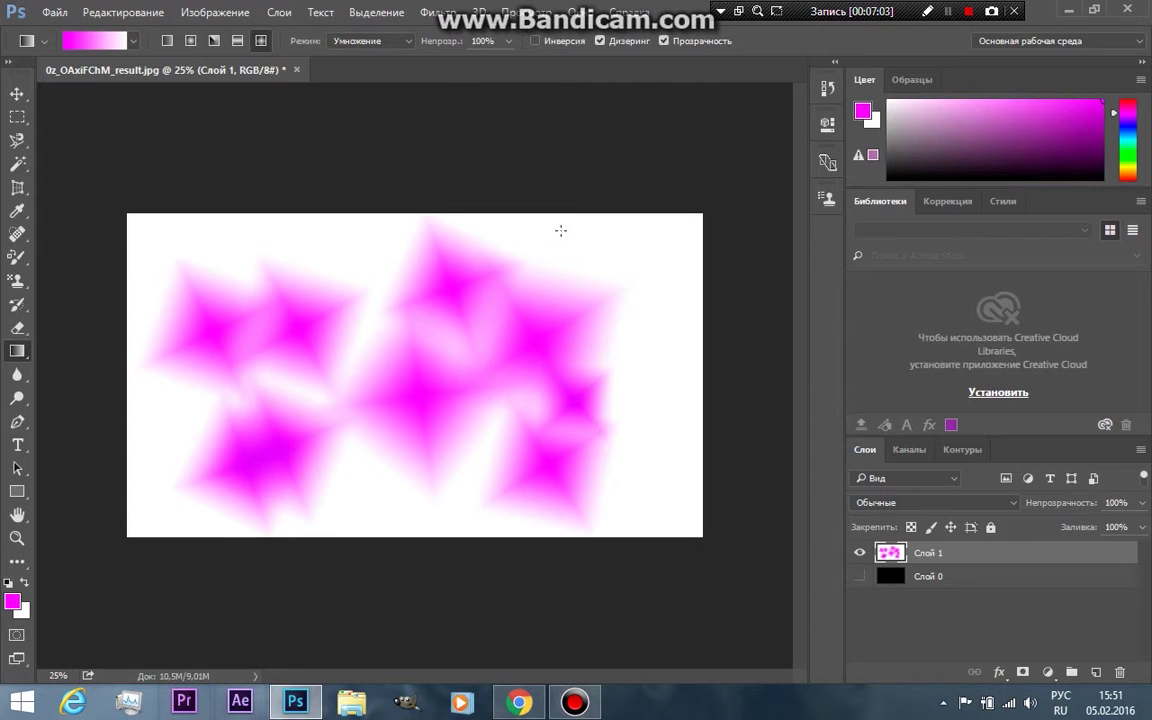
Add reversed diamond gradients that shift the canvas to a blue-violet wash, then turn Reverse off.
left_click(548, 42)
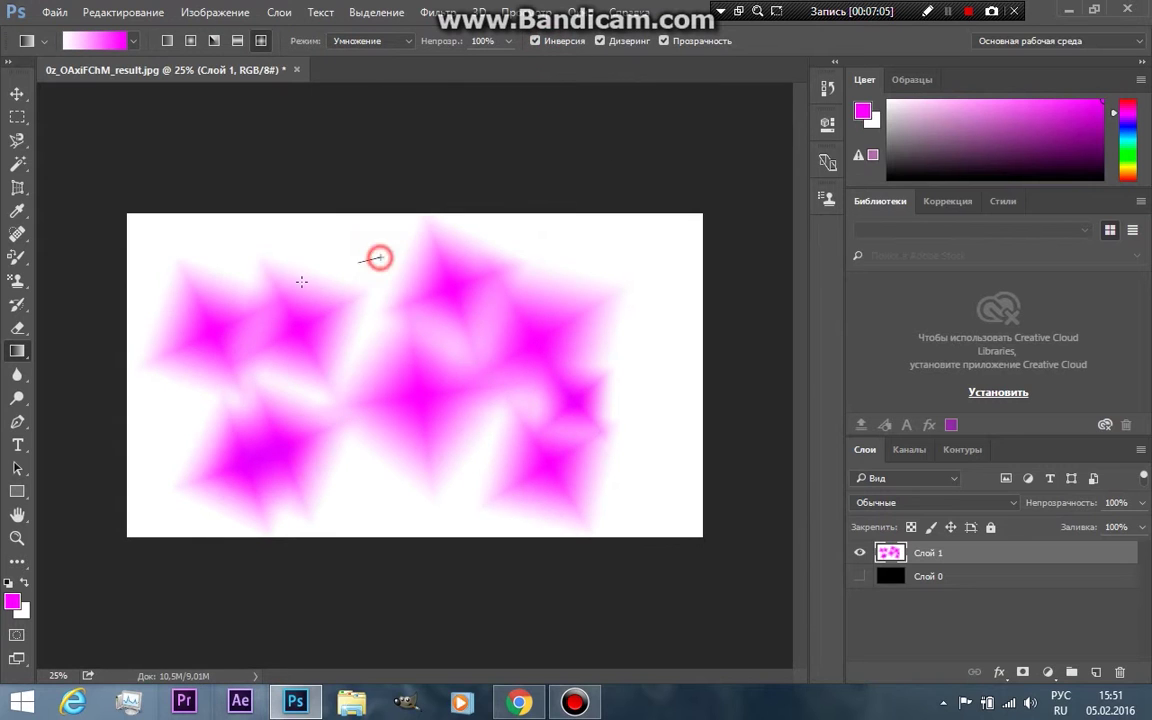
left_click_drag(378, 259, 324, 276)
left_click_drag(322, 362, 470, 428)
left_click_drag(557, 325, 560, 322)
left_click_drag(580, 266, 622, 271)
left_click_drag(308, 318, 537, 298)
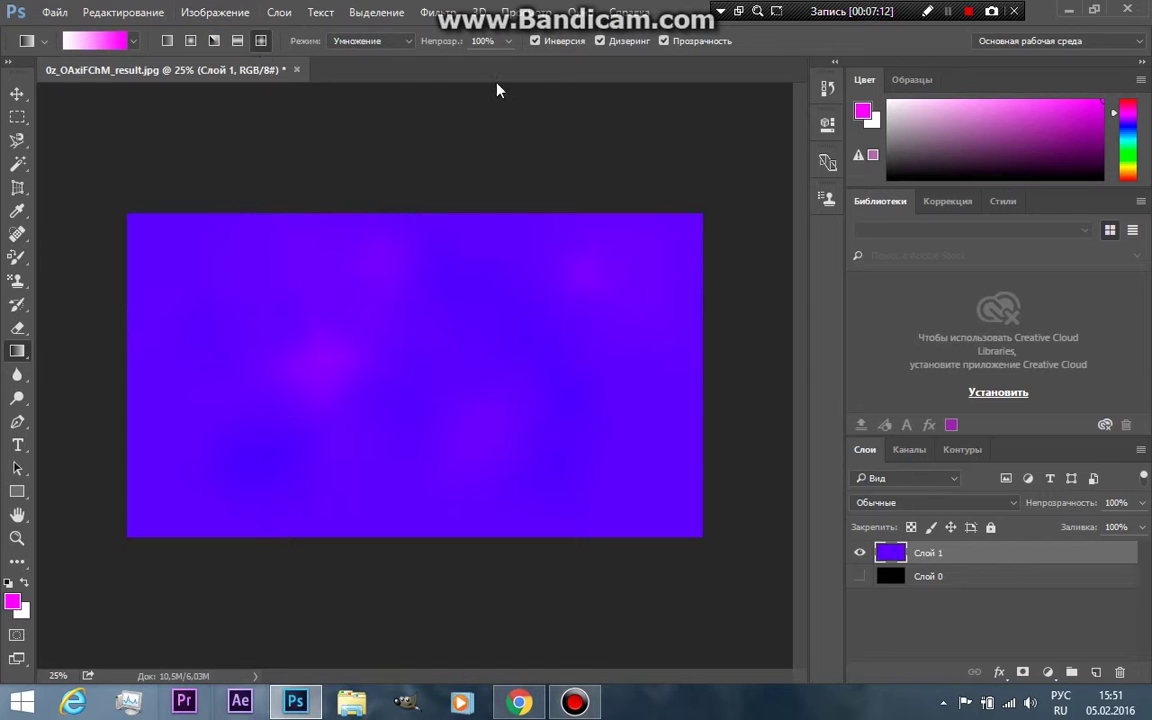
left_click(541, 41)
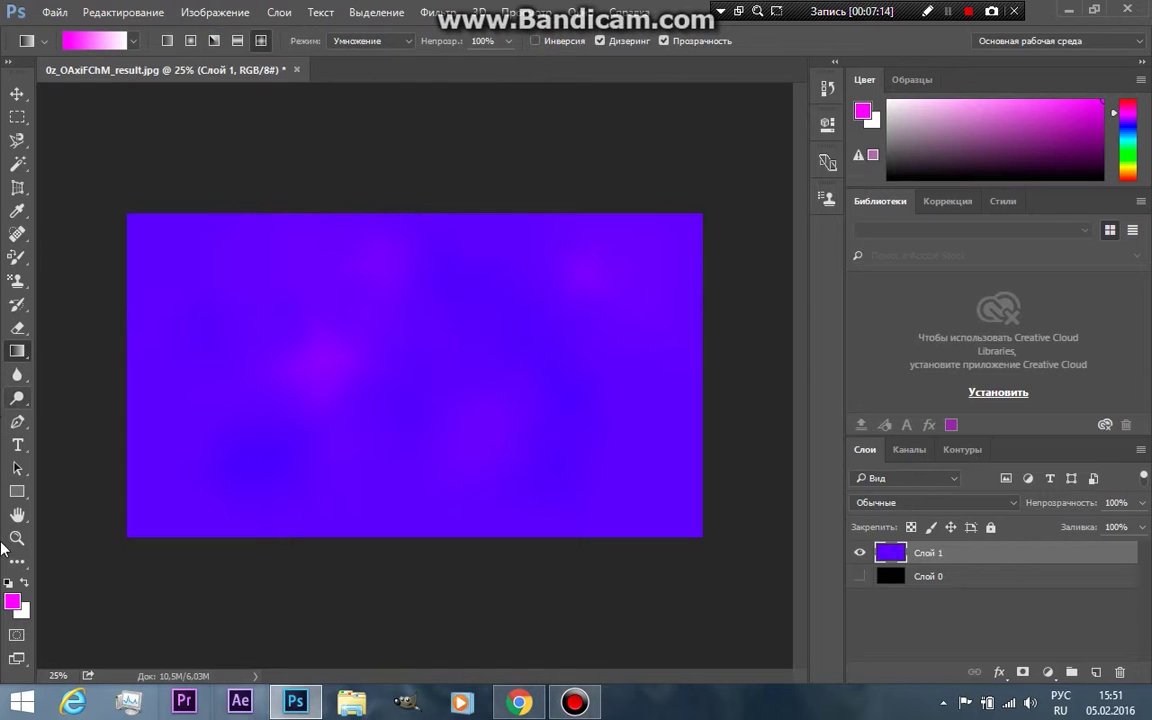
left_click(17, 377)
Open aivd5iMgC3w.jpg in a second tab, accepting the missing colour profile notice.
left_click(64, 379)
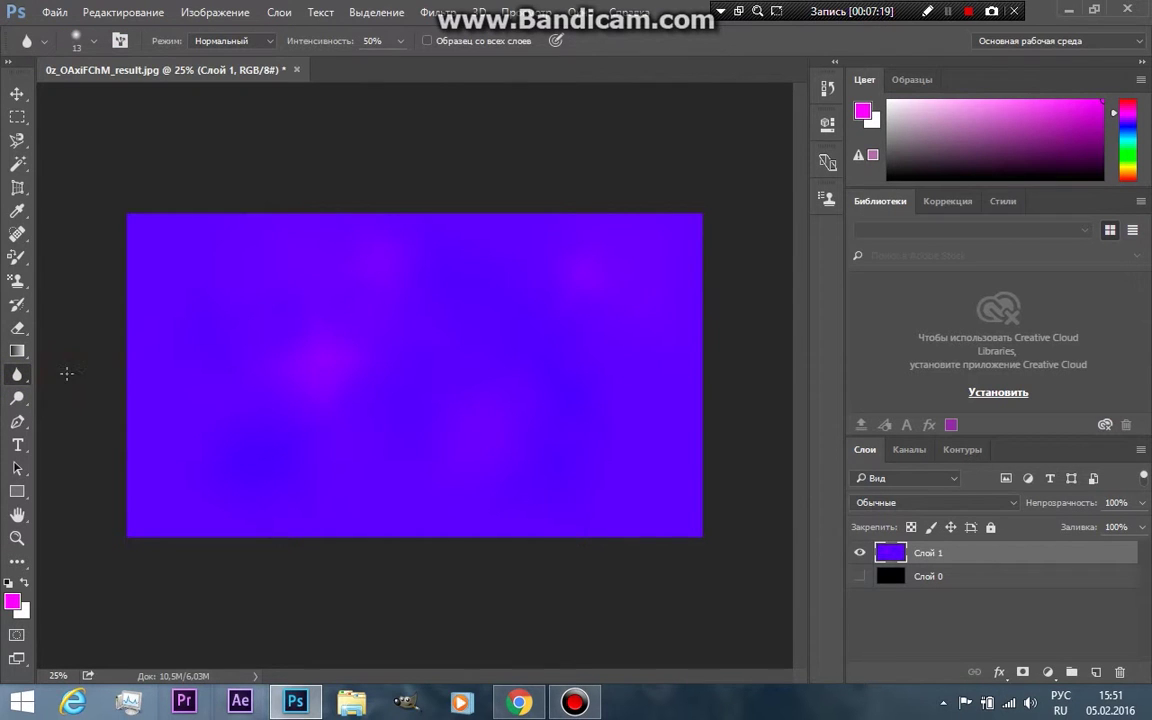
left_click(55, 12)
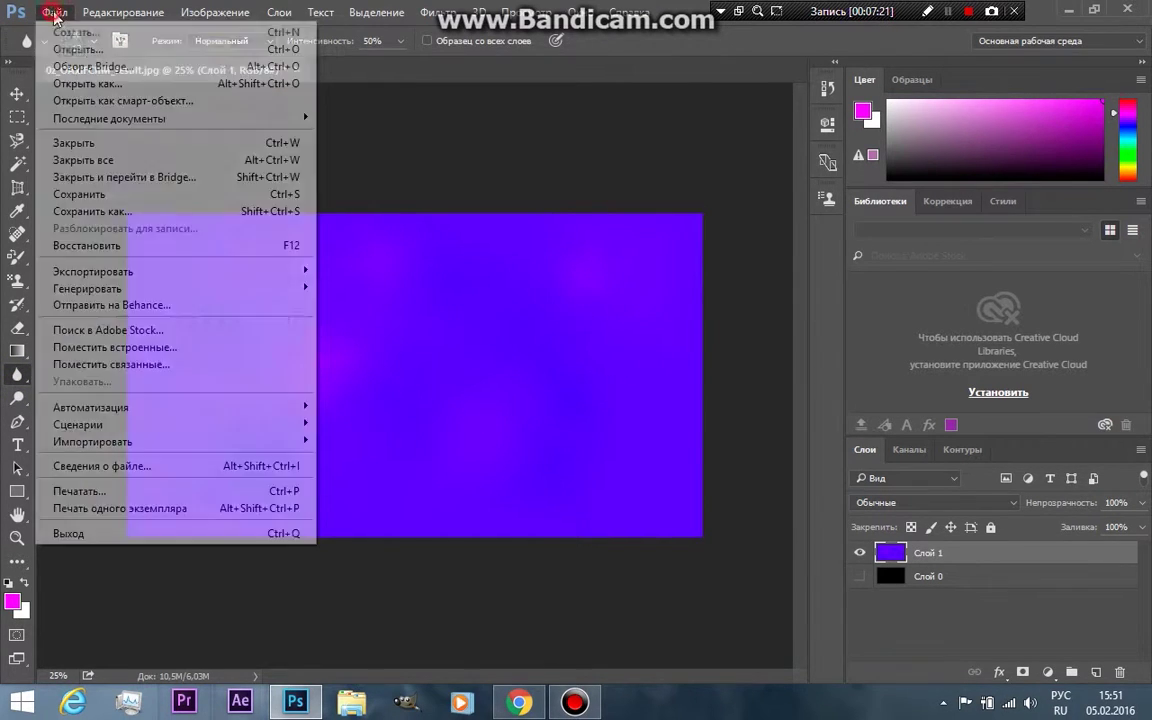
left_click(80, 42)
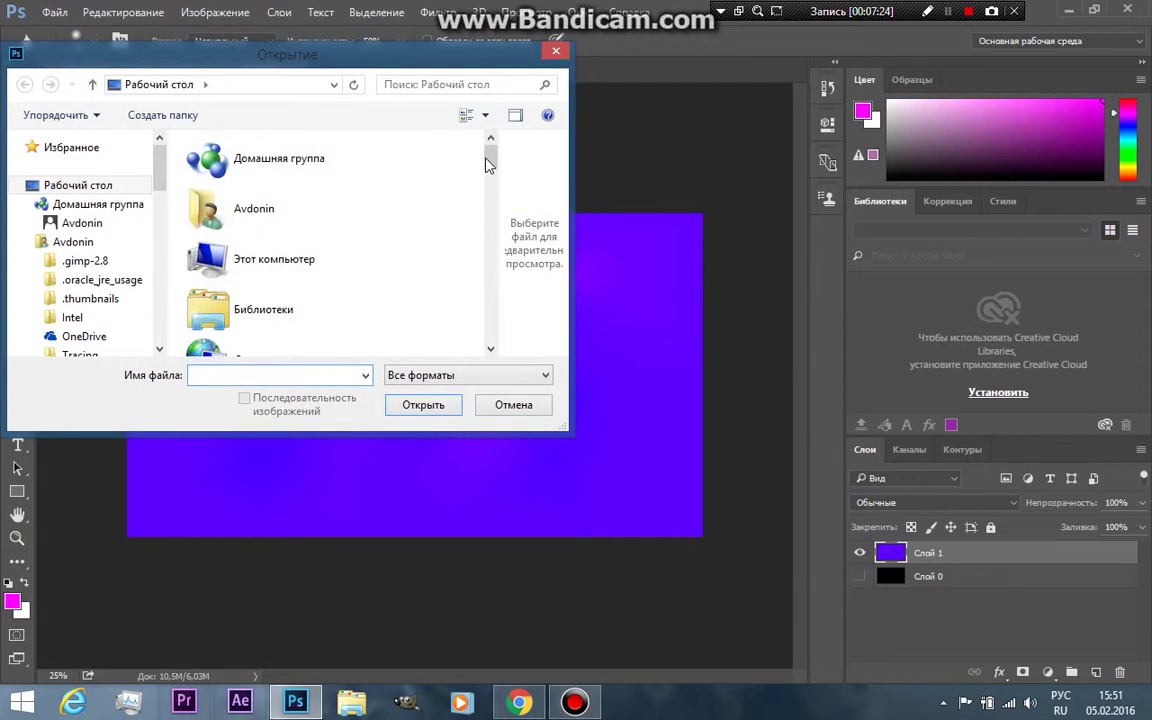
left_click_drag(487, 163, 497, 265)
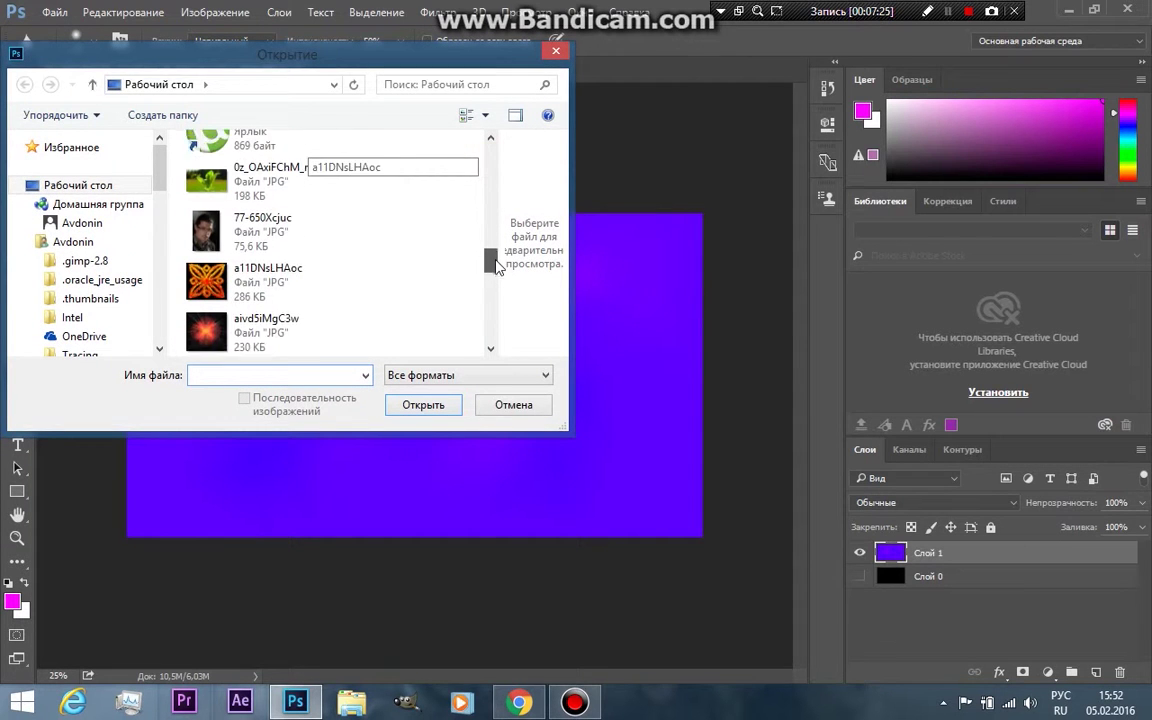
double_click(254, 330)
left_click(668, 370)
key("r")
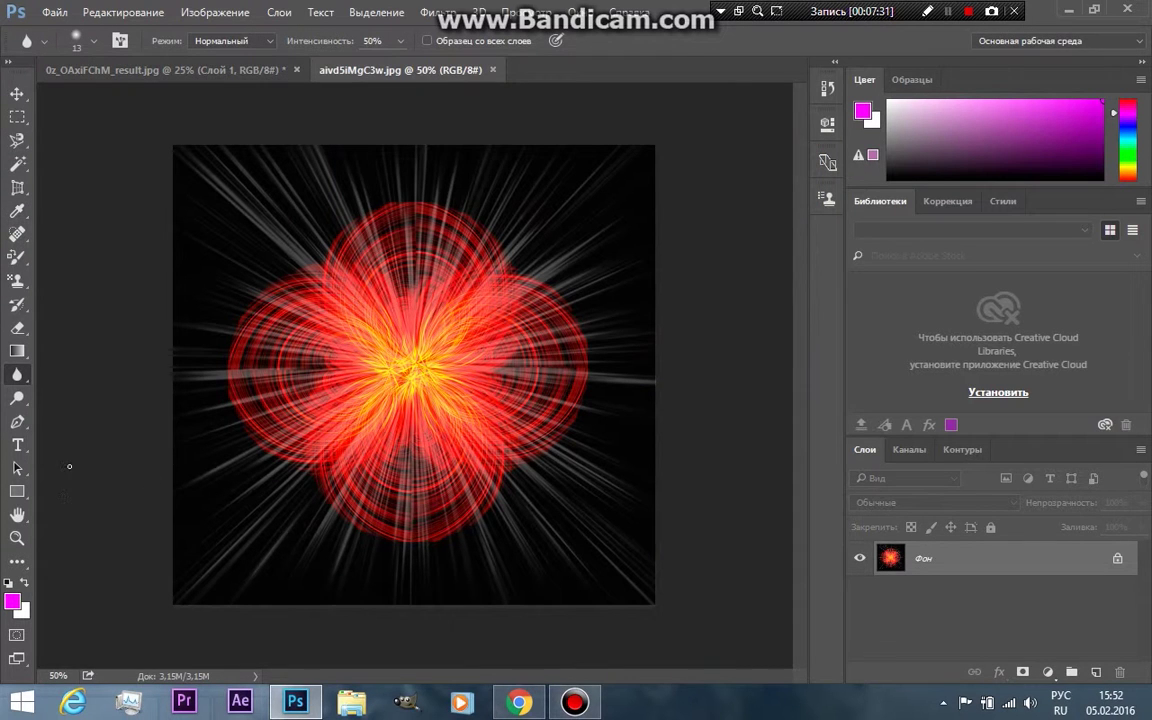
Enlarge the blur brush to about 64 px and keep the blur mode at Normal.
left_click(97, 45)
left_click_drag(102, 98, 136, 100)
left_click(348, 279)
left_click(232, 42)
left_click(222, 52)
Set the blur brush hardness to 28% and switch to the Sharpen tool.
left_click(77, 40)
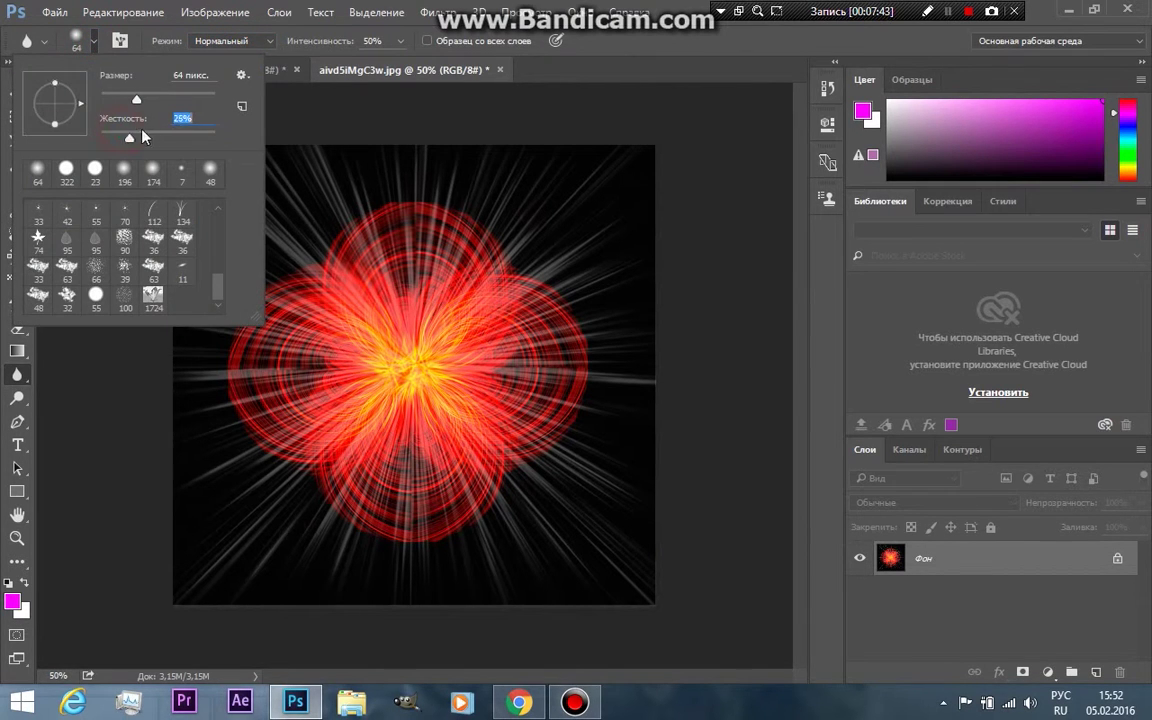
left_click(457, 275)
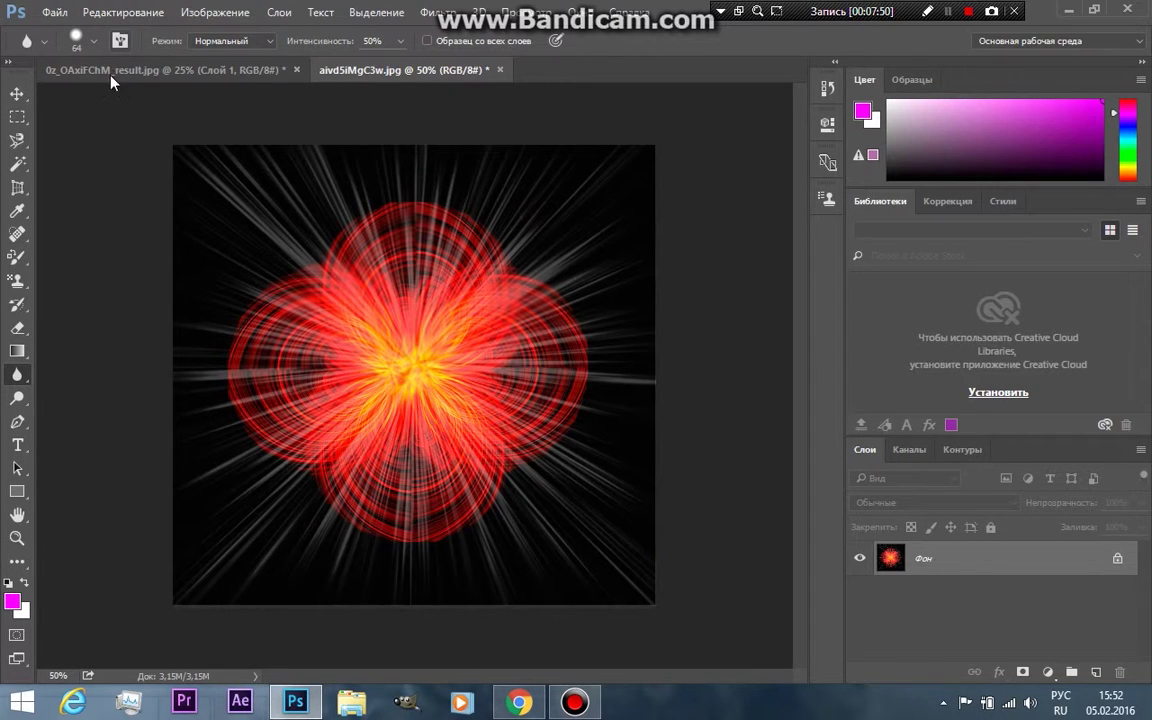
right_click(20, 380)
left_click(103, 389)
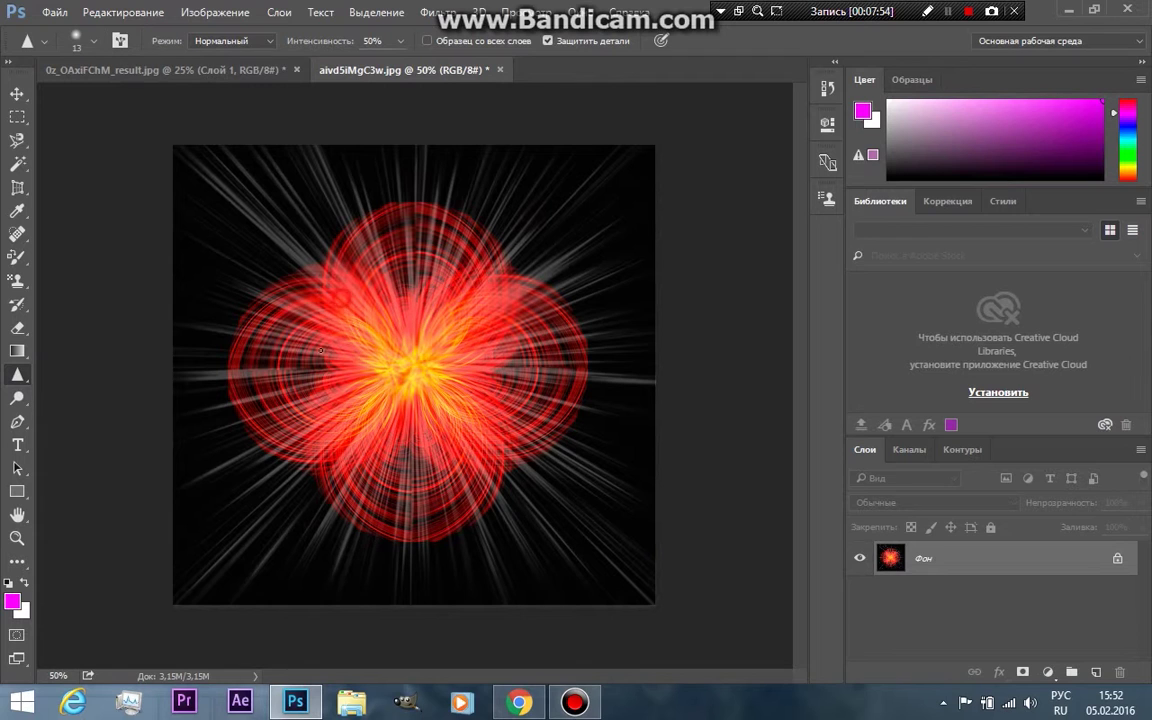
Sharpen the flower's upper-left streaks and yellow centre, then switch to the Smudge tool.
left_click(95, 43)
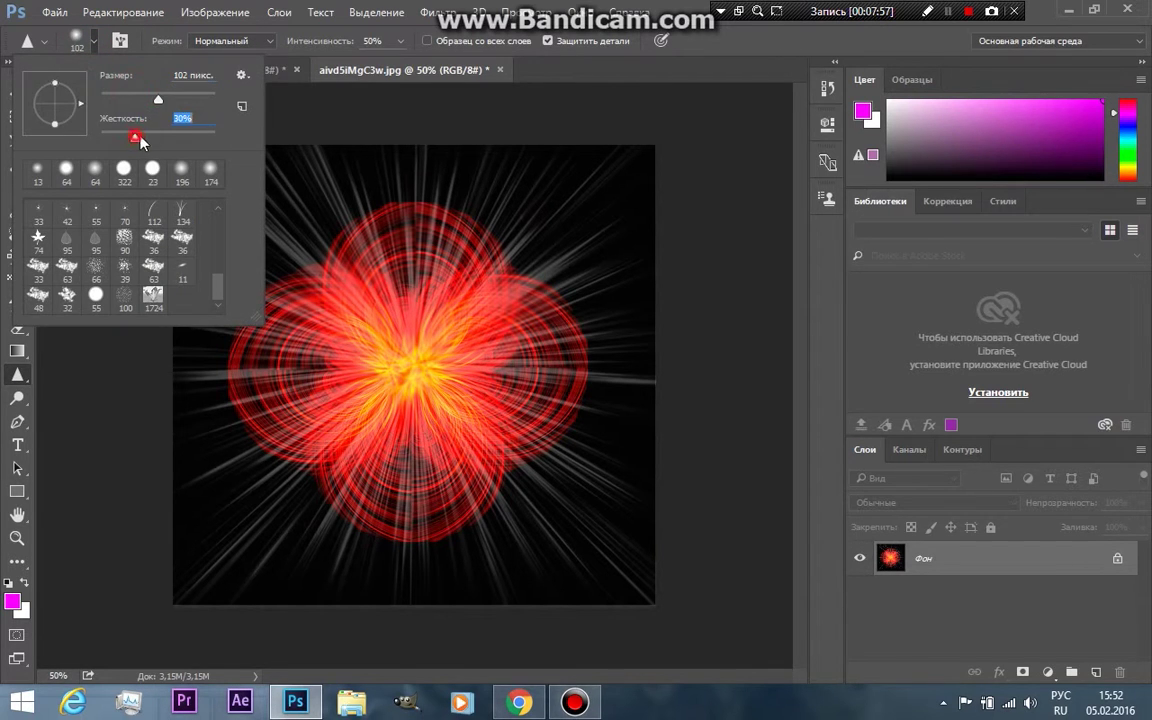
left_click(285, 304)
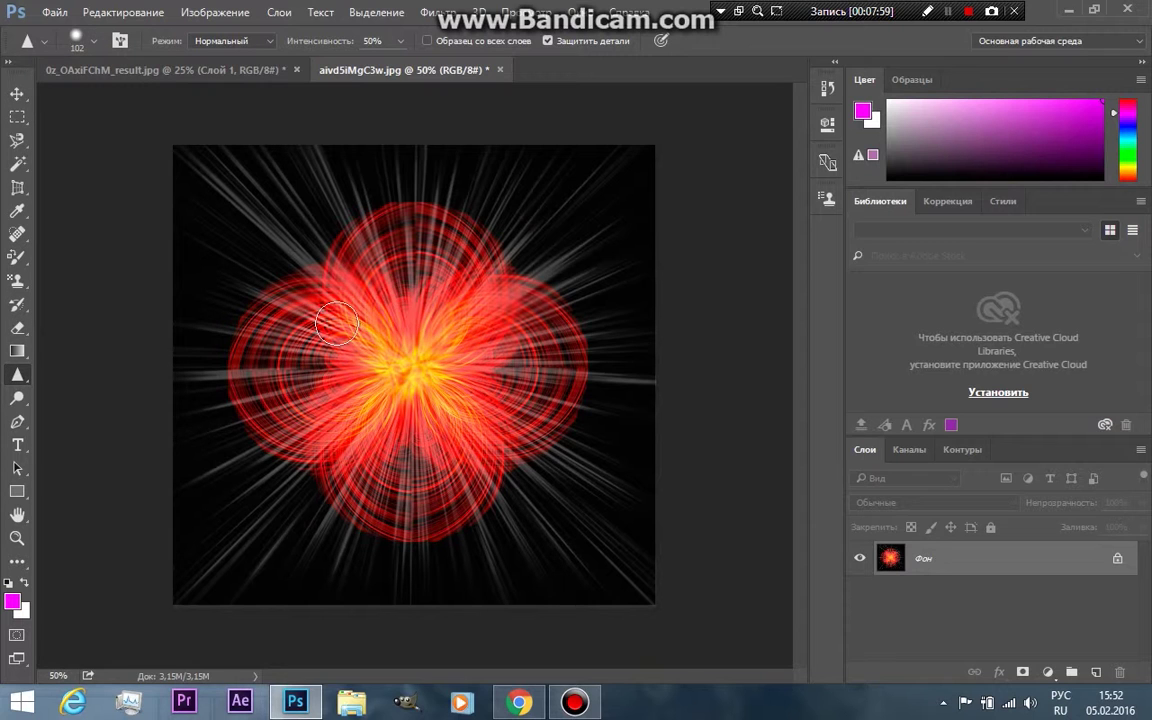
left_click_drag(357, 312, 494, 330)
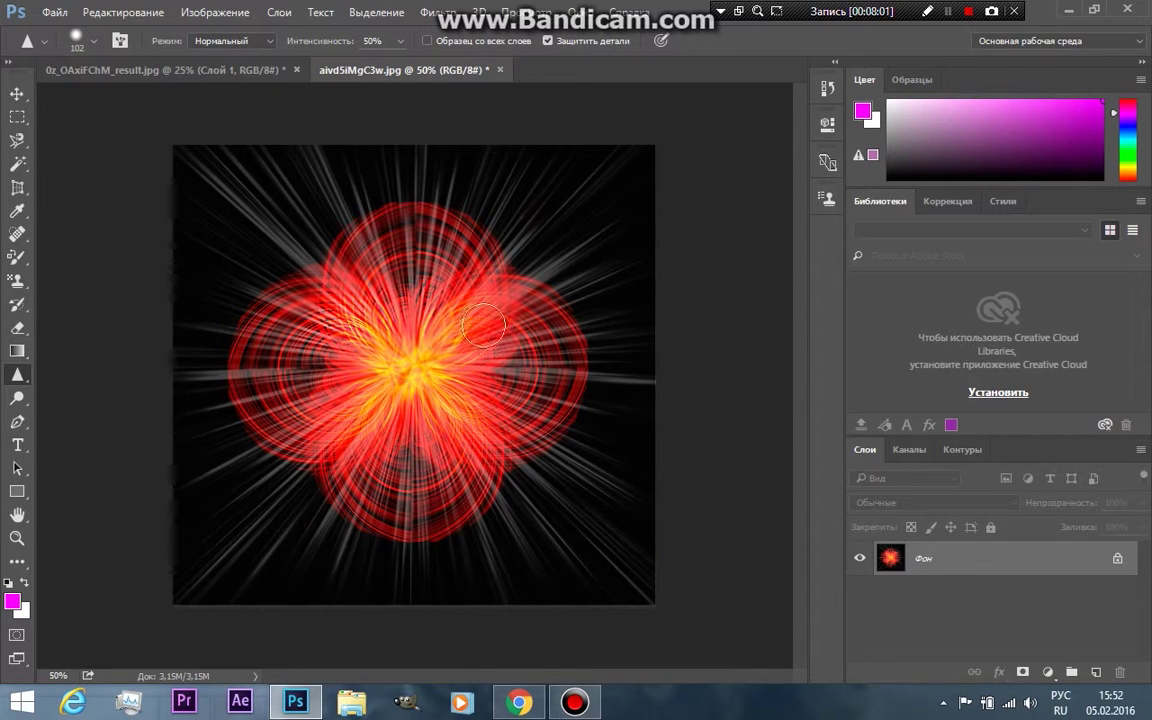
mouse_move(420, 355)
left_mouse_down()
mouse_move(342, 425)
mouse_move(357, 330)
mouse_move(383, 337)
mouse_move(386, 398)
mouse_move(568, 378)
mouse_move(463, 341)
left_mouse_up()
mouse_move(399, 428)
left_mouse_down()
mouse_move(360, 360)
mouse_move(370, 335)
mouse_move(365, 345)
mouse_move(426, 356)
mouse_move(360, 330)
mouse_move(350, 345)
mouse_move(419, 353)
mouse_move(360, 330)
mouse_move(350, 345)
mouse_move(454, 358)
left_mouse_up()
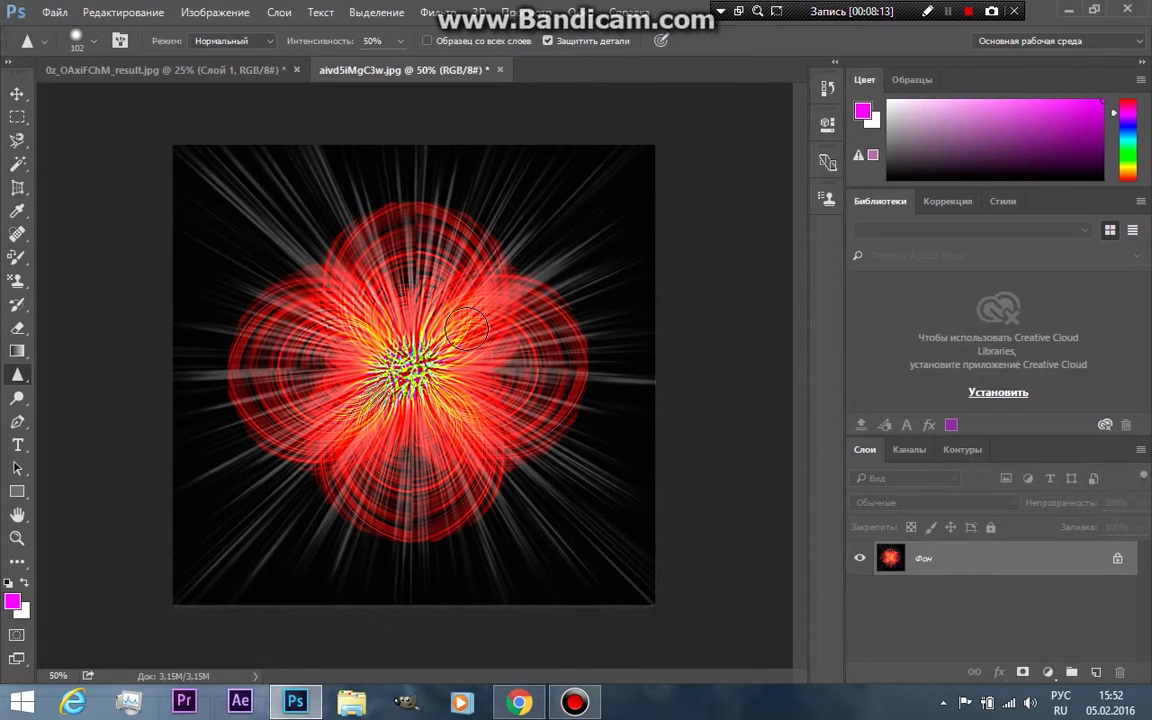
right_click(20, 378)
left_click(117, 406)
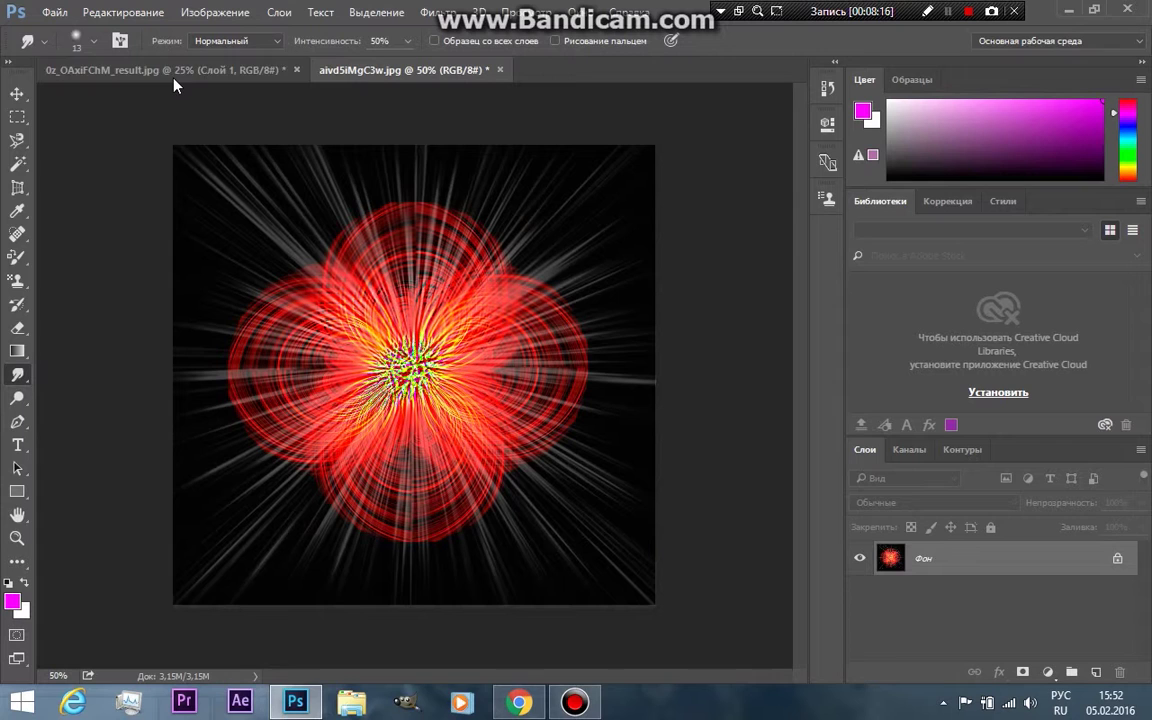
Enlarge the smudge brush to 62 px.
left_click(95, 42)
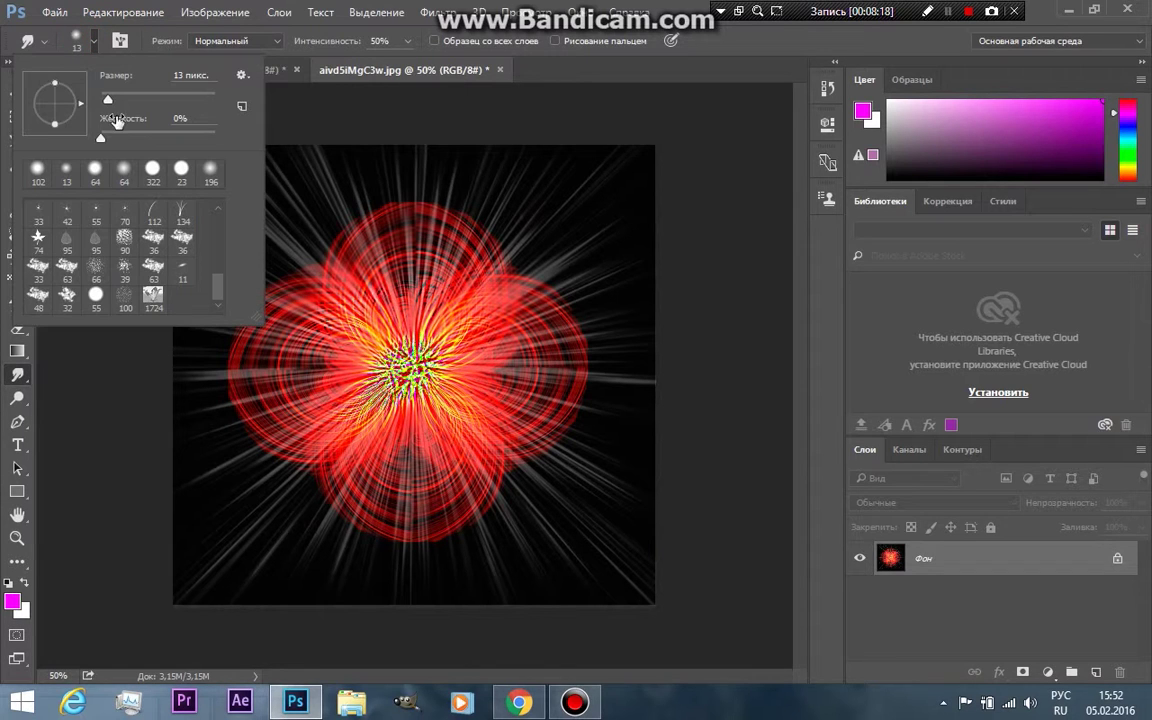
left_click_drag(108, 100, 128, 100)
left_click(360, 315)
Smear the flower's centre, right-side and top petals outward into flame-like wisps.
mouse_move(395, 365)
left_mouse_down()
mouse_move(409, 403)
mouse_move(300, 390)
left_mouse_up()
left_click_drag(405, 330, 540, 285)
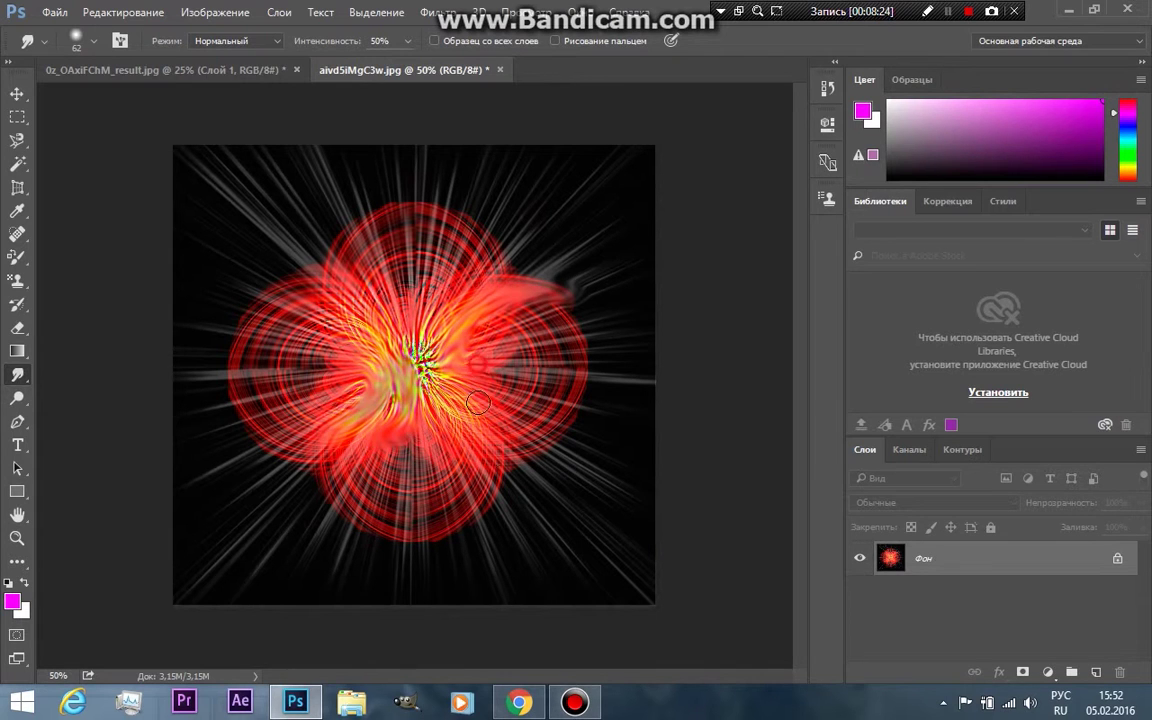
left_click_drag(430, 345, 626, 422)
left_click_drag(520, 330, 628, 288)
left_click_drag(564, 366, 540, 255)
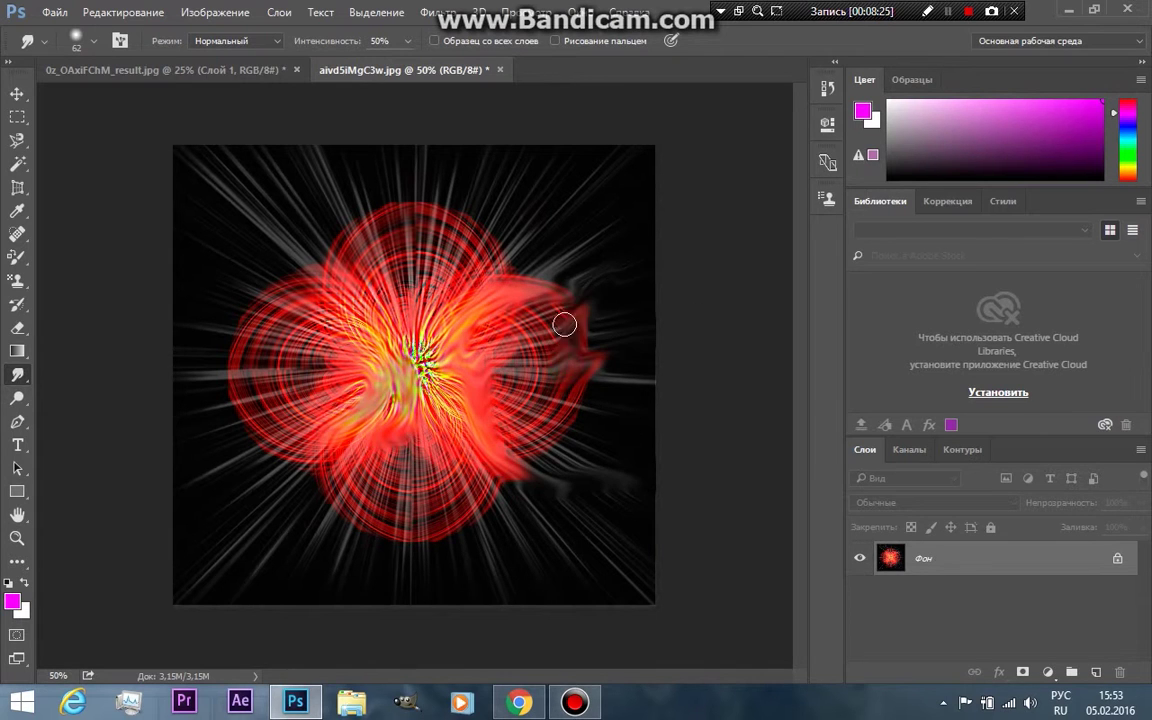
left_click_drag(450, 320, 520, 225)
mouse_move(390, 295)
left_mouse_down()
mouse_move(428, 188)
mouse_move(400, 219)
left_mouse_up()
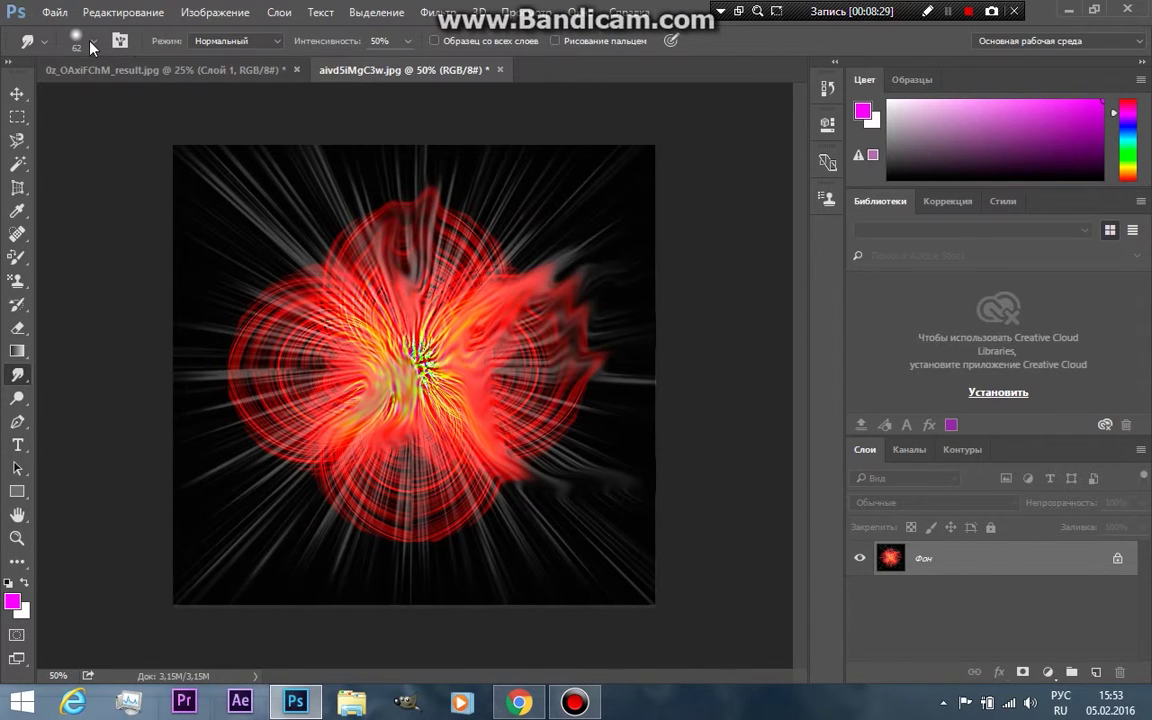
left_click(17, 378)
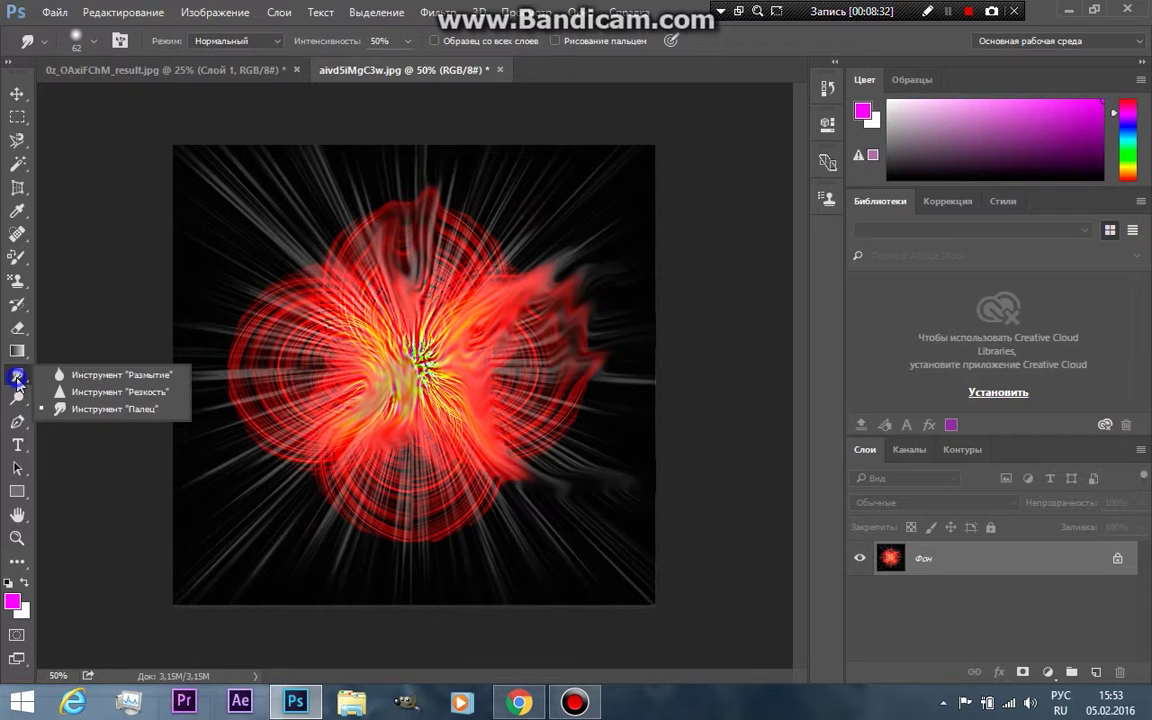
Lighten parts of the flower with Dodge, then darken its lower centre and petals with Burn.
left_click(18, 406)
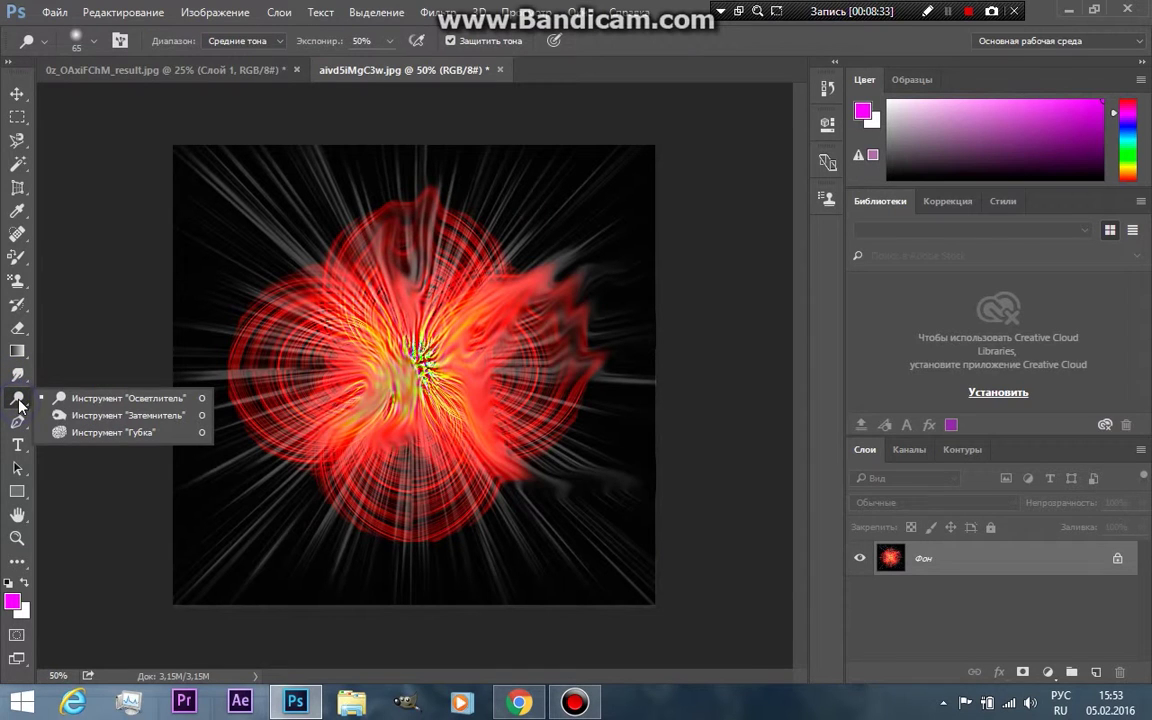
left_click(75, 401)
mouse_move(311, 340)
left_mouse_down()
mouse_move(343, 365)
mouse_move(402, 500)
left_mouse_up()
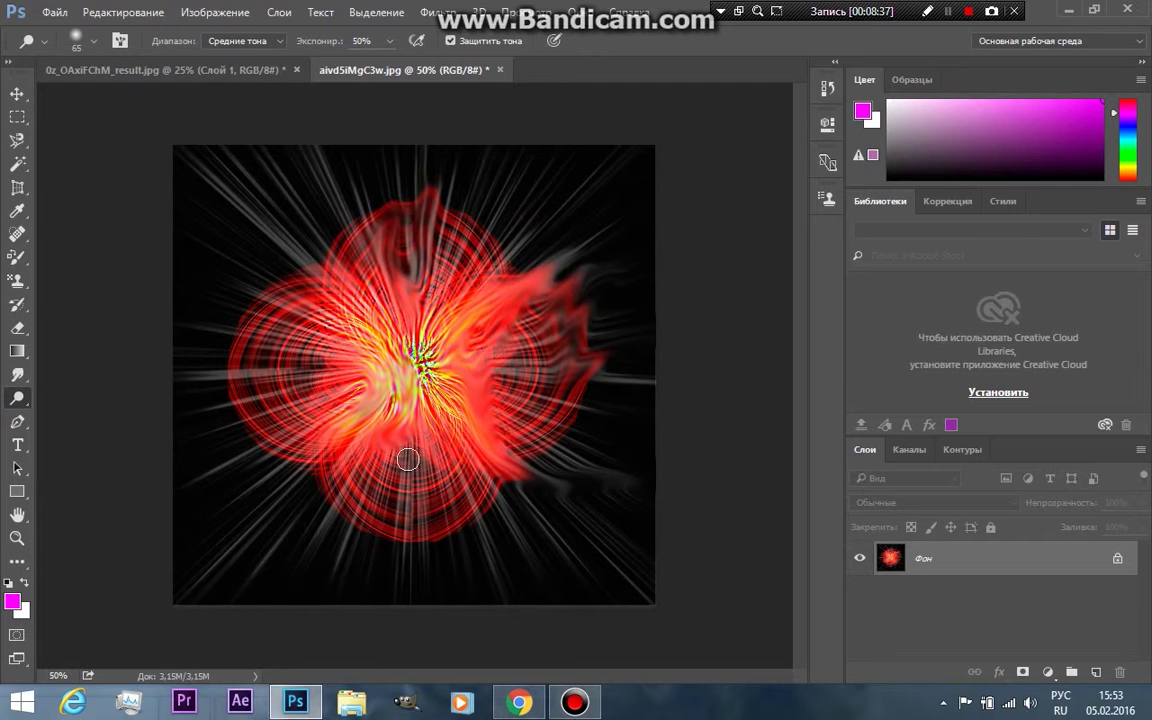
right_click(19, 400)
left_click(140, 414)
left_click_drag(432, 421, 388, 456)
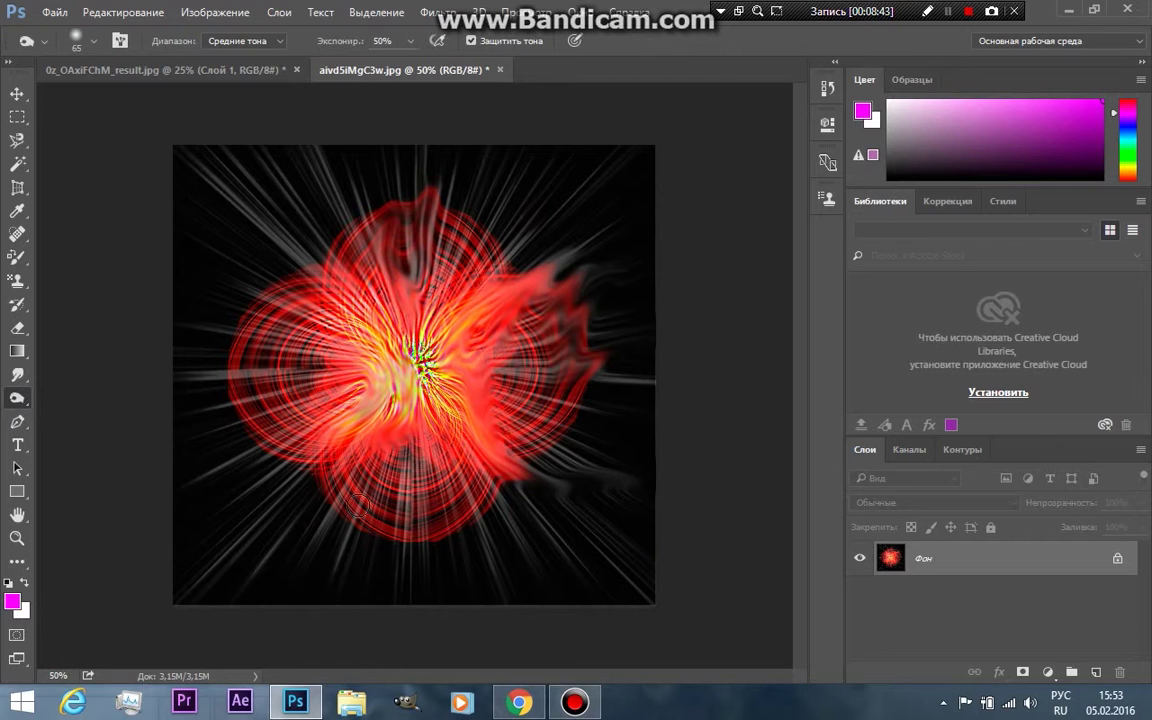
left_click_drag(358, 506, 492, 512)
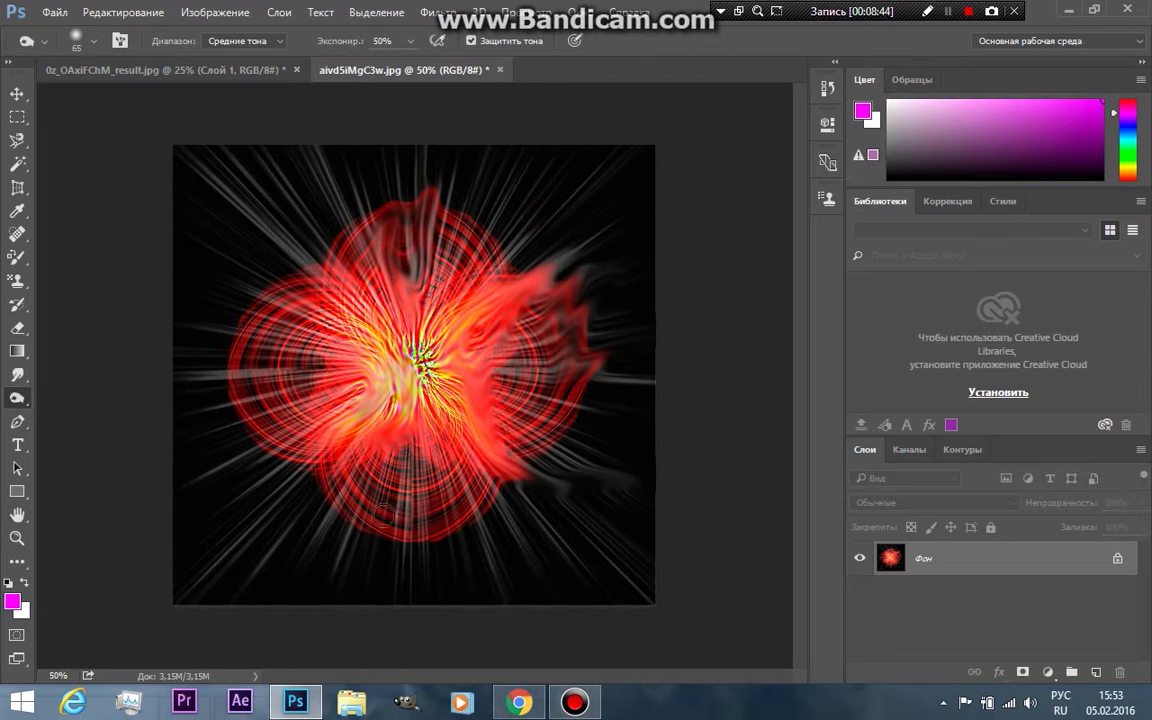
Desaturate the flower centre with the Sponge, then set Sponge mode to Saturate.
right_click(19, 400)
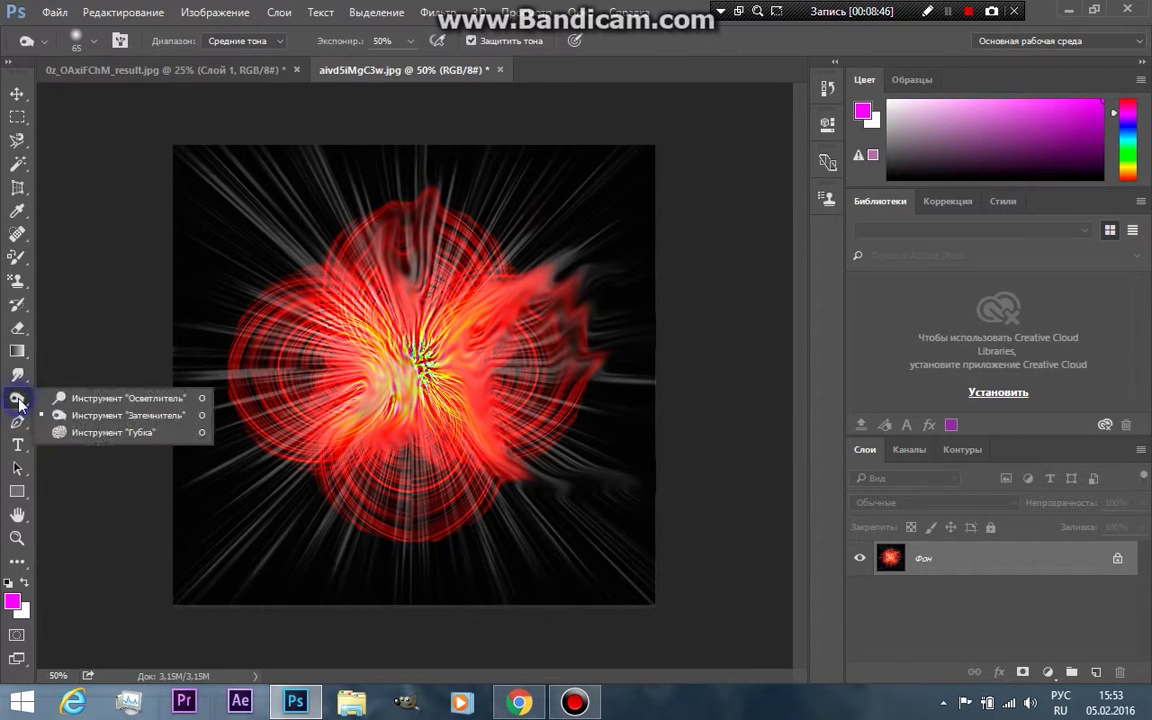
left_click(98, 432)
left_click(232, 40)
left_click(256, 45)
left_click_drag(380, 379, 386, 338)
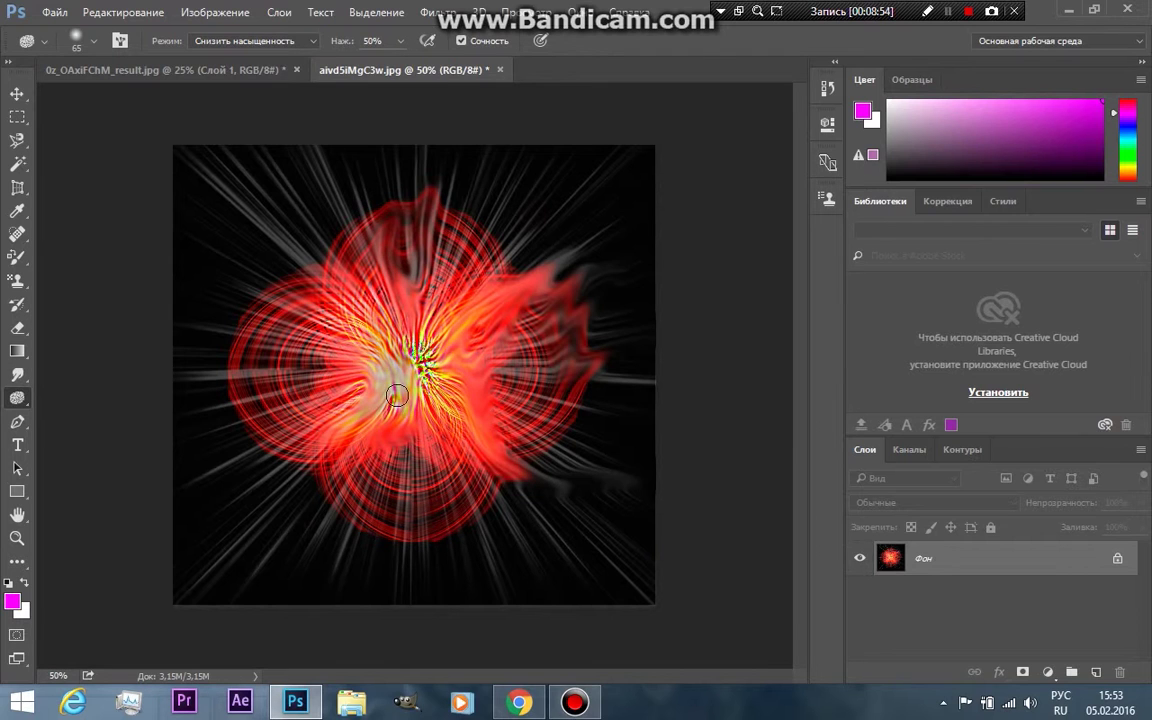
left_click(232, 41)
left_click(262, 63)
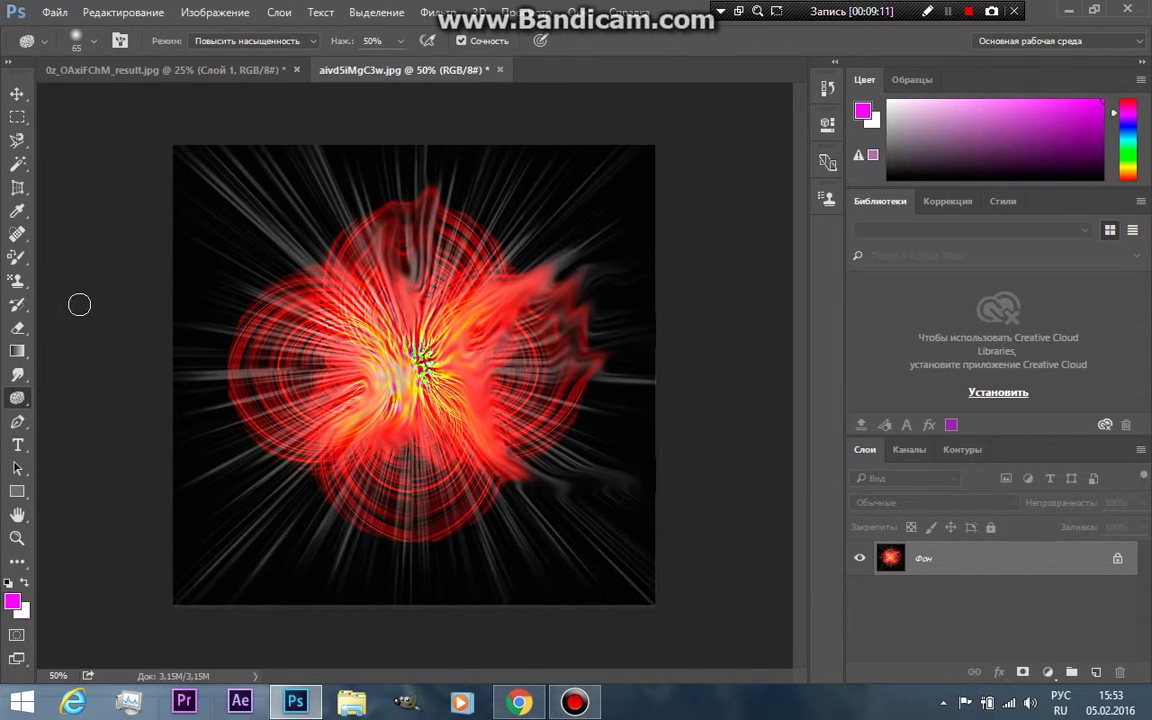
left_click(17, 120)
Select the whole image, then test-scale it narrower and back to full width.
left_click_drag(157, 143, 722, 563)
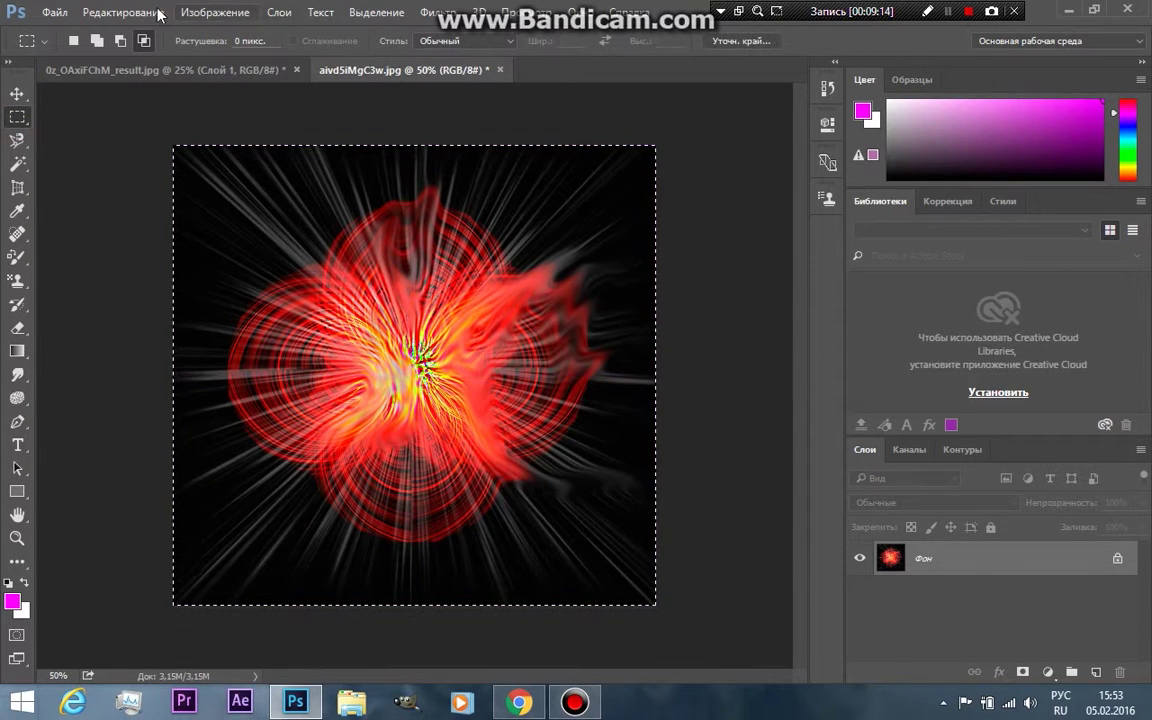
left_click(123, 12)
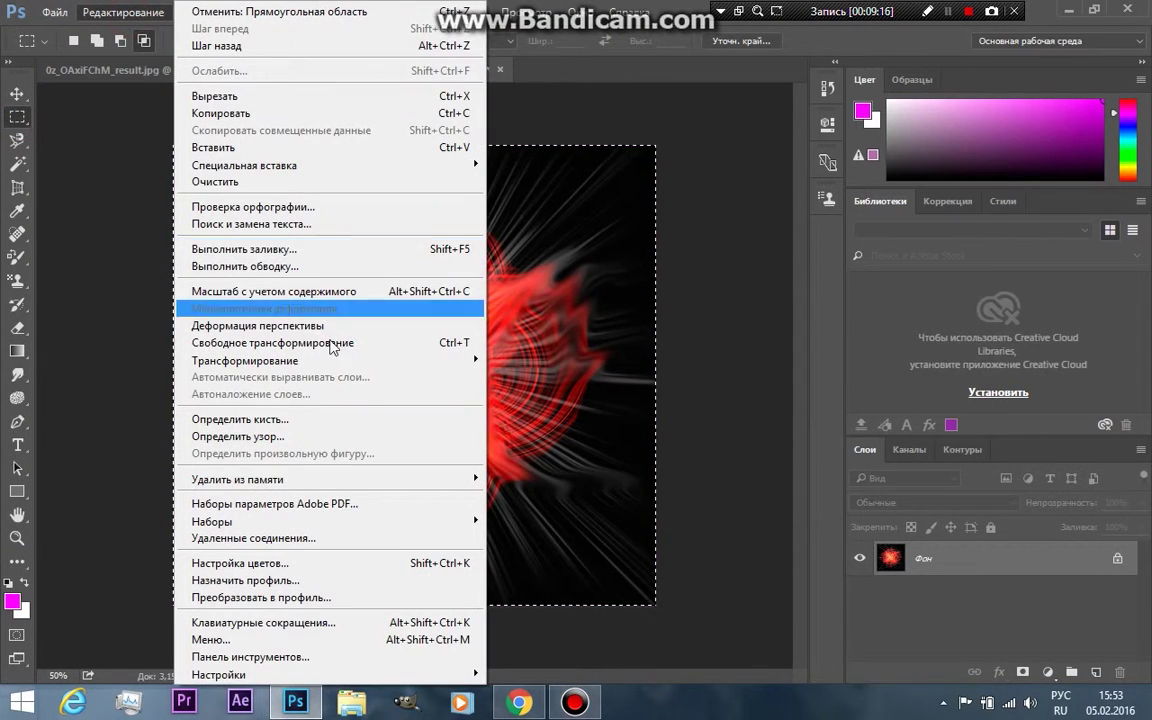
mouse_move(245, 360)
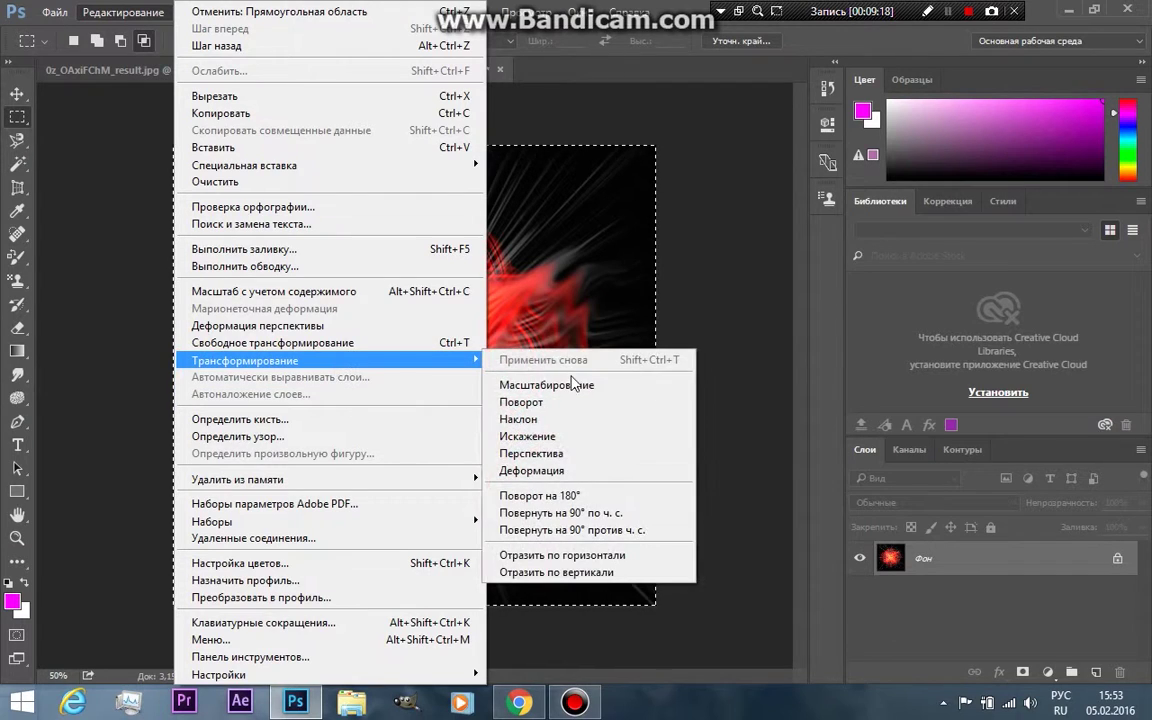
left_click(582, 389)
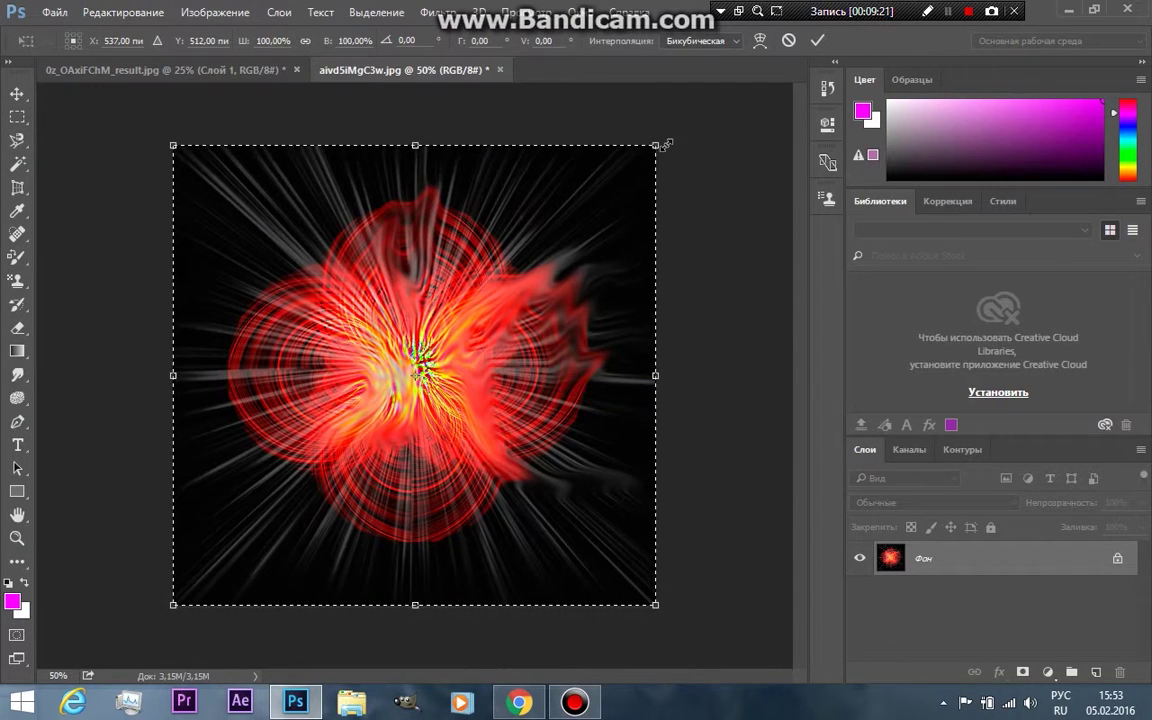
left_click_drag(654, 147, 576, 164)
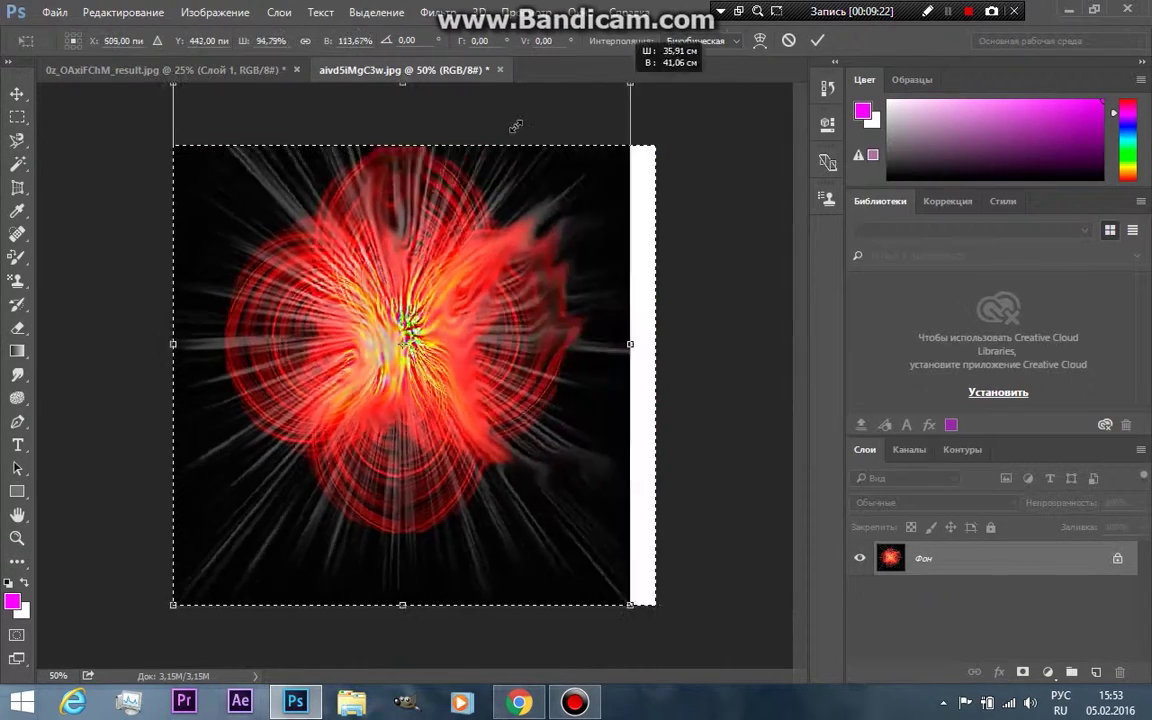
left_click_drag(576, 164, 656, 147)
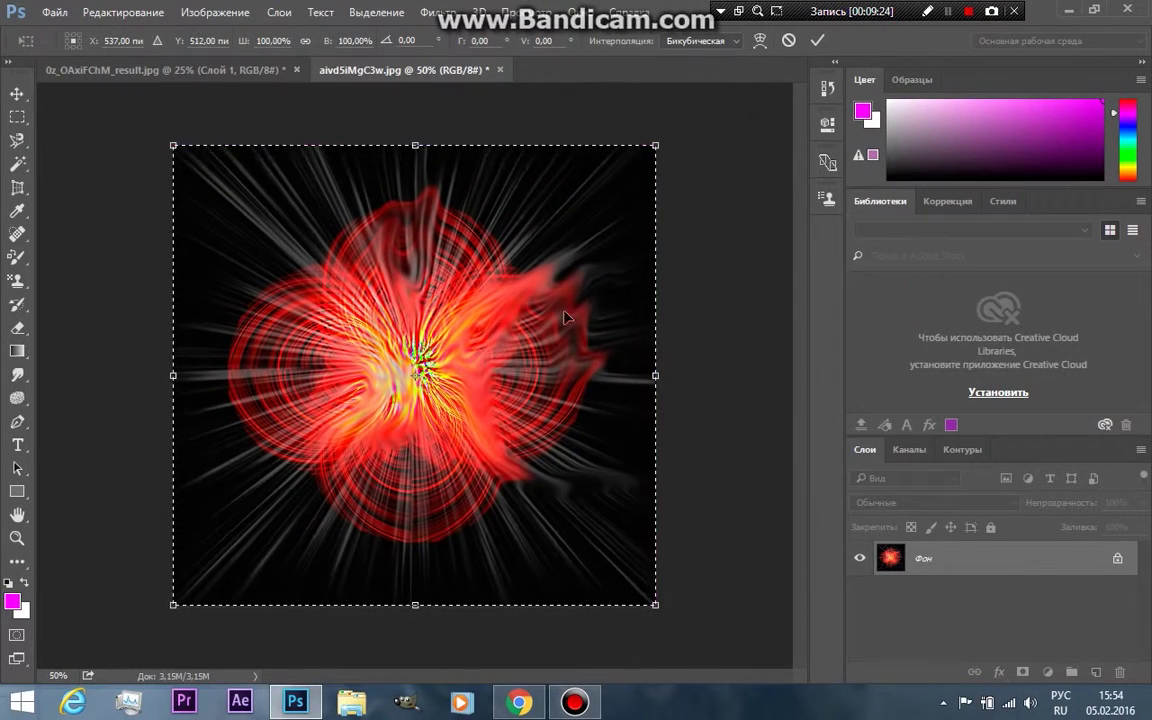
left_click(150, 13)
mouse_move(245, 360)
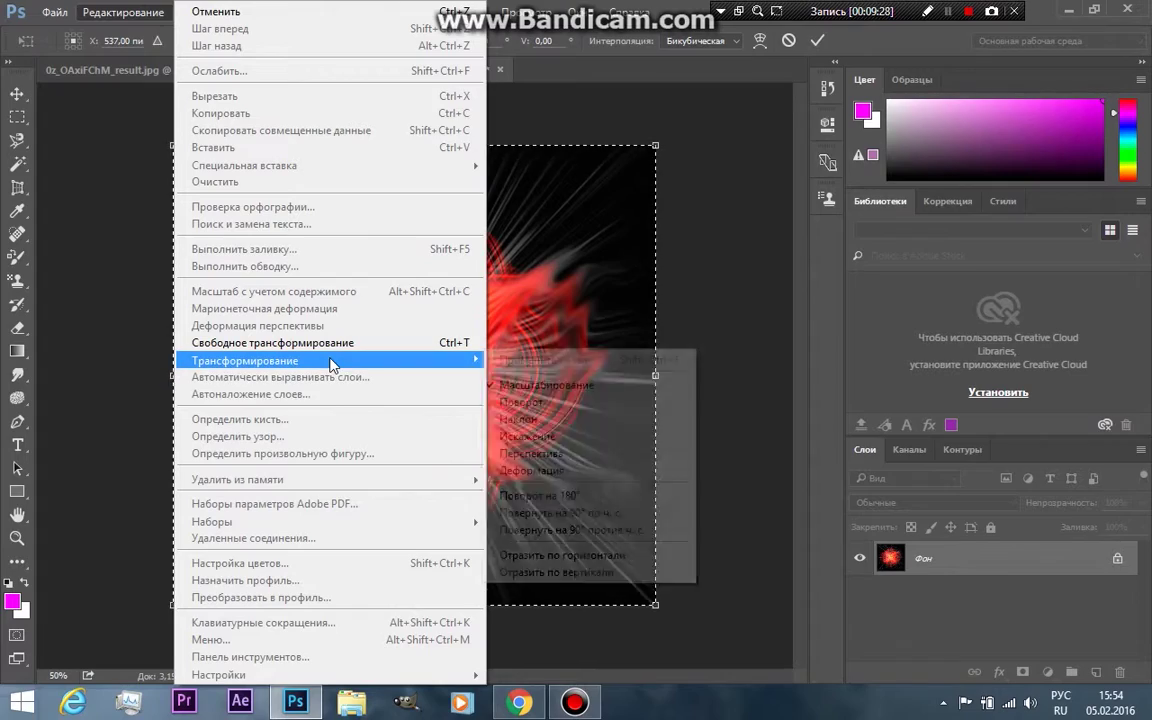
Rotate the image by 0.4° and skew its top edge by 1.35° horizontally.
left_click(567, 402)
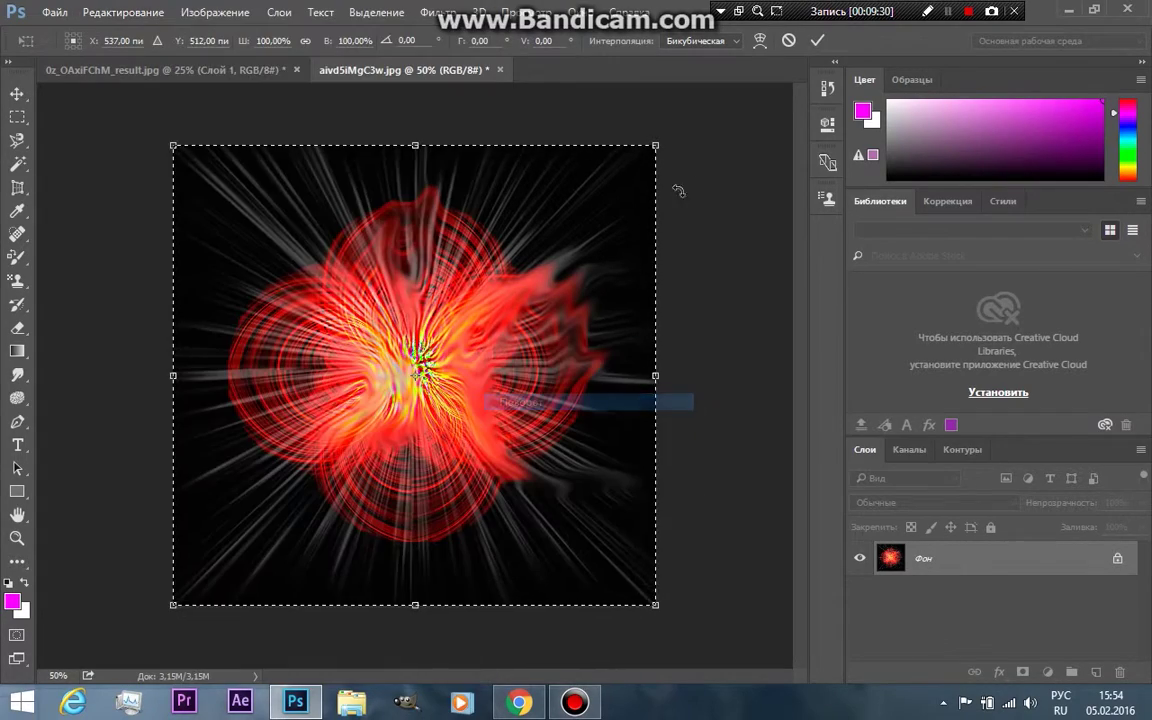
mouse_move(676, 121)
left_mouse_down()
mouse_move(693, 113)
mouse_move(607, 89)
left_mouse_up()
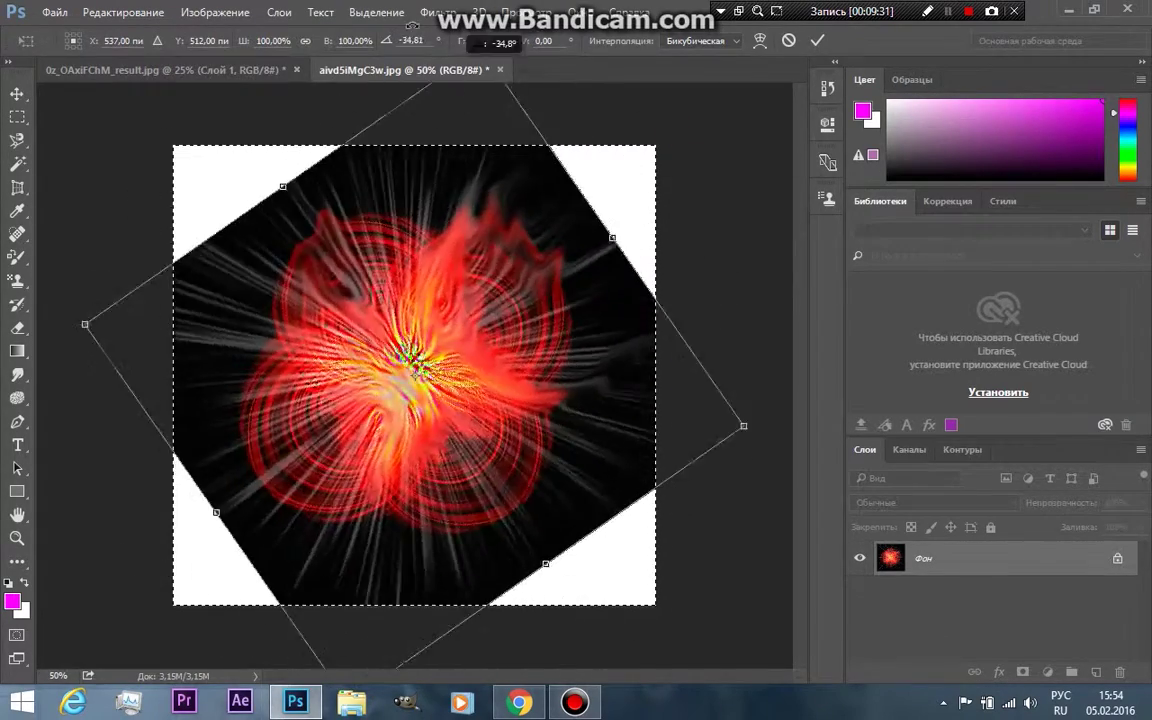
left_click(123, 12)
mouse_move(245, 360)
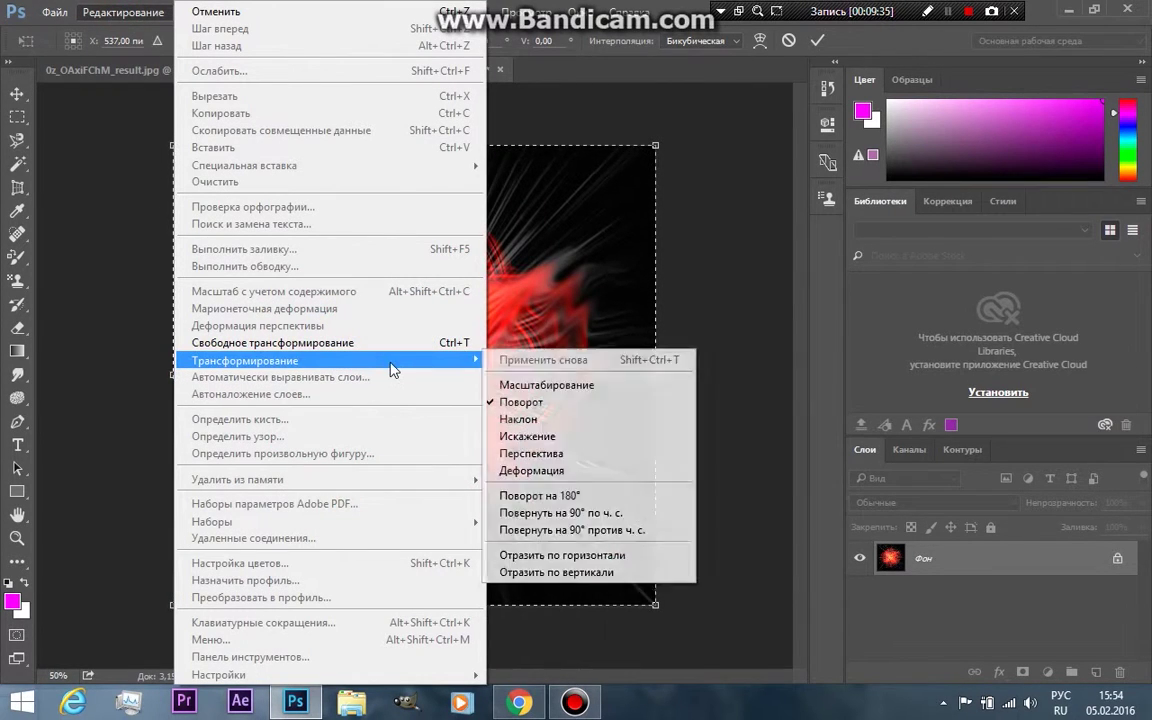
left_click(520, 416)
mouse_move(670, 155)
left_mouse_down()
mouse_move(630, 339)
mouse_move(334, 424)
mouse_move(532, 200)
mouse_move(699, 180)
mouse_move(330, 100)
mouse_move(528, 85)
mouse_move(610, 110)
mouse_move(651, 147)
left_mouse_up()
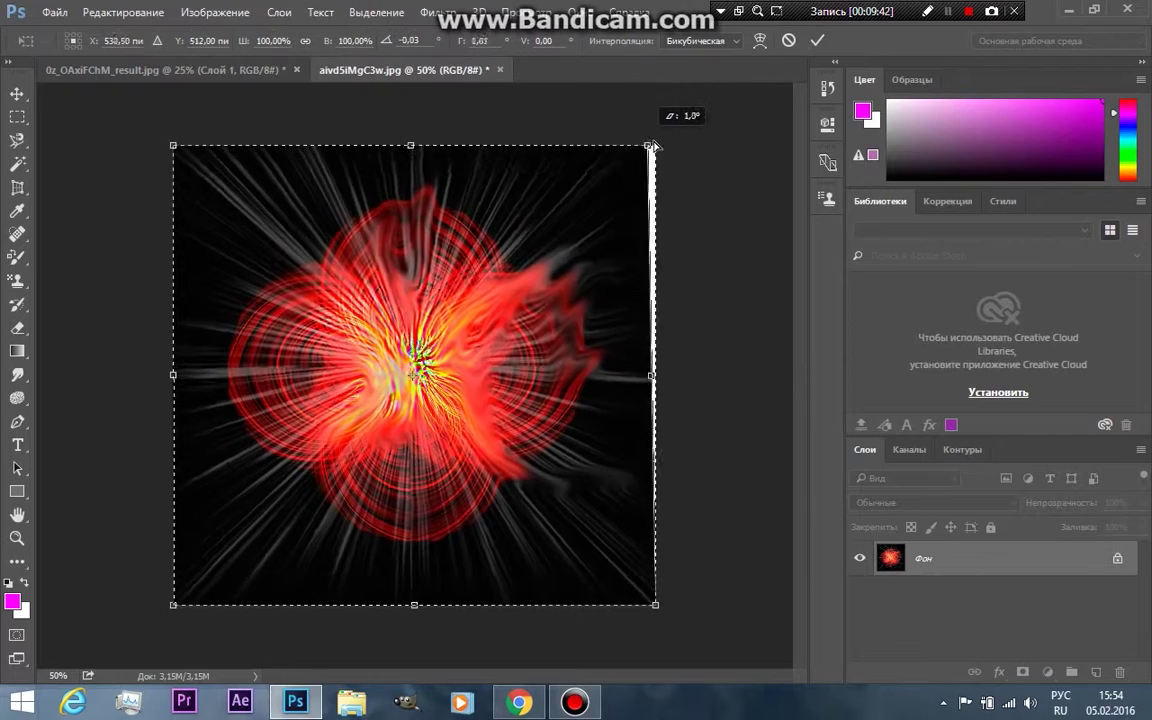
mouse_move(410, 148)
left_mouse_down()
mouse_move(360, 280)
mouse_move(400, 256)
mouse_move(375, 252)
mouse_move(345, 219)
mouse_move(415, 215)
left_mouse_up()
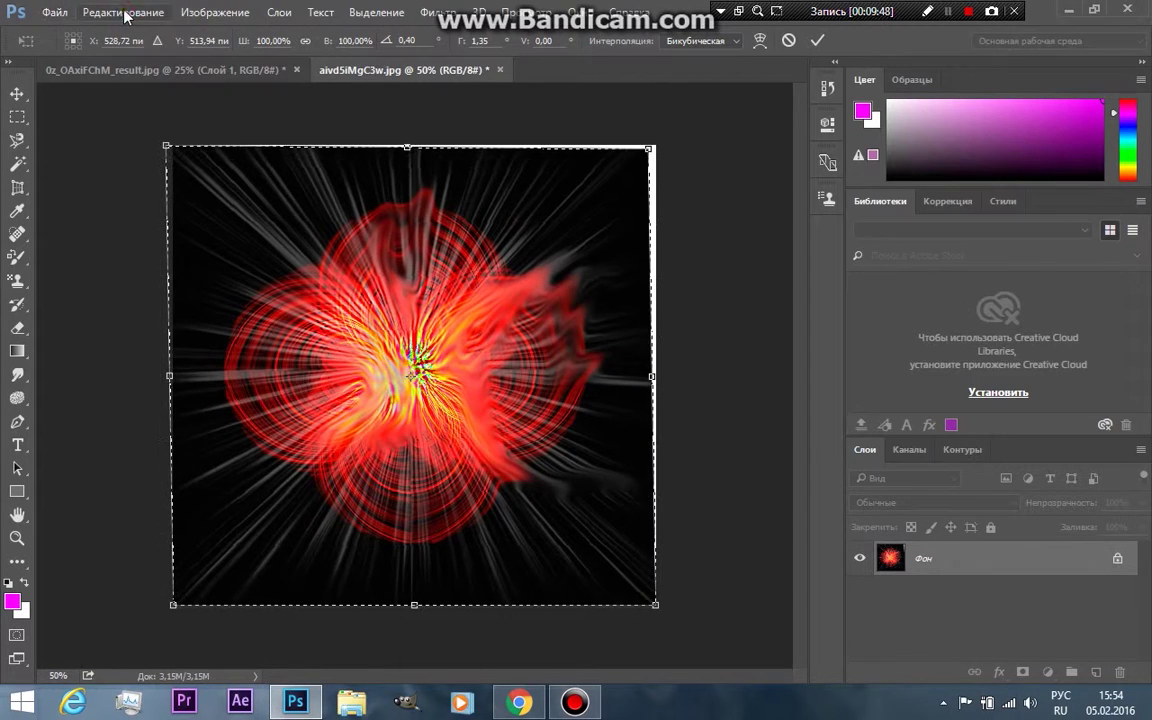
left_click(110, 13)
mouse_move(245, 360)
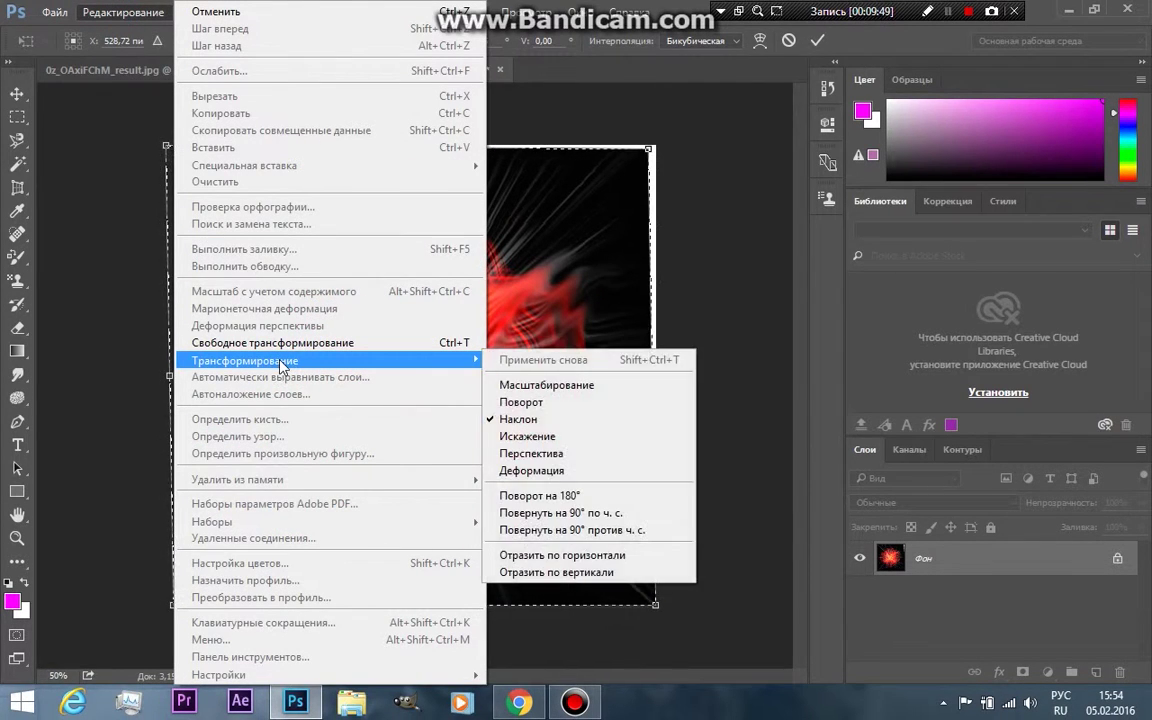
Distort the image by pulling its top edge slightly down.
left_click(537, 436)
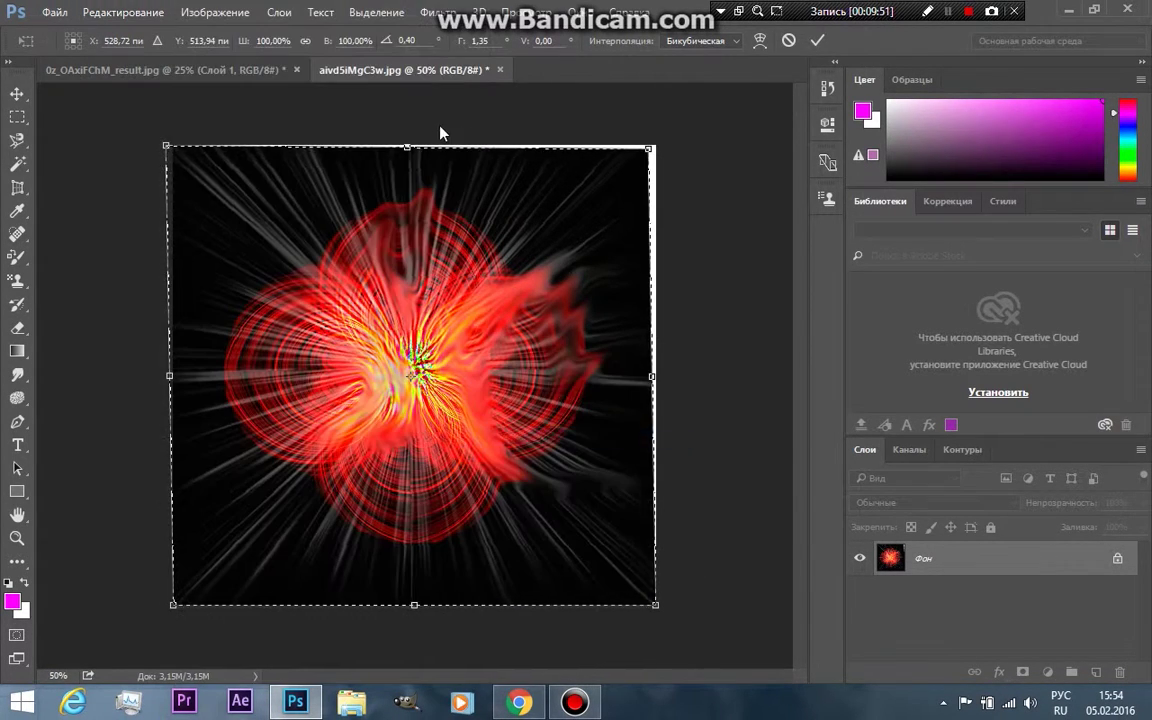
mouse_move(407, 147)
left_mouse_down()
mouse_move(417, 277)
mouse_move(317, 378)
mouse_move(415, 144)
left_mouse_up()
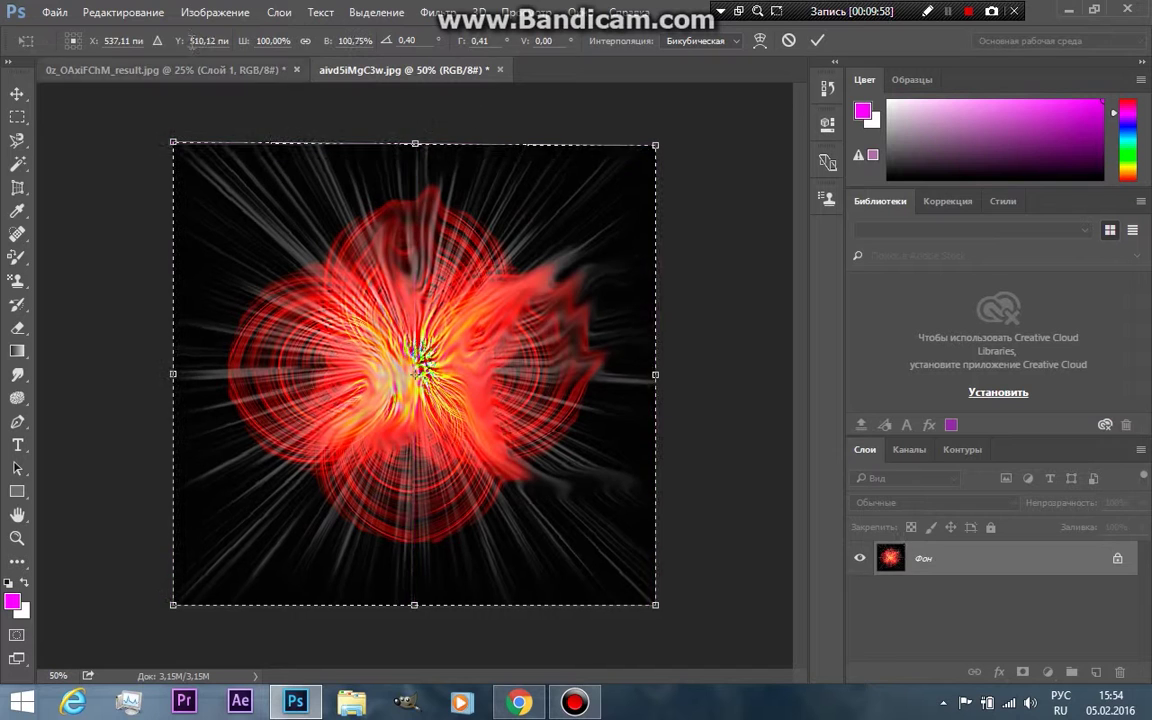
left_click(148, 14)
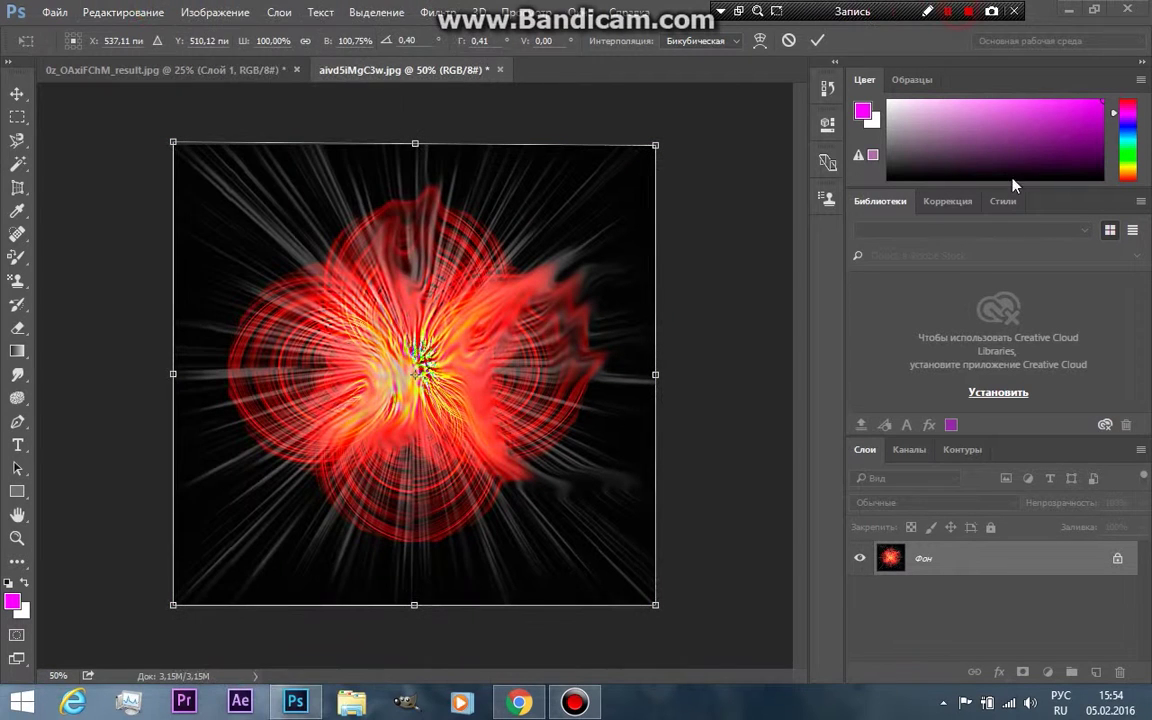
Taper the image into triangles with Perspective, then undo the distortion.
left_click(143, 14)
mouse_move(245, 360)
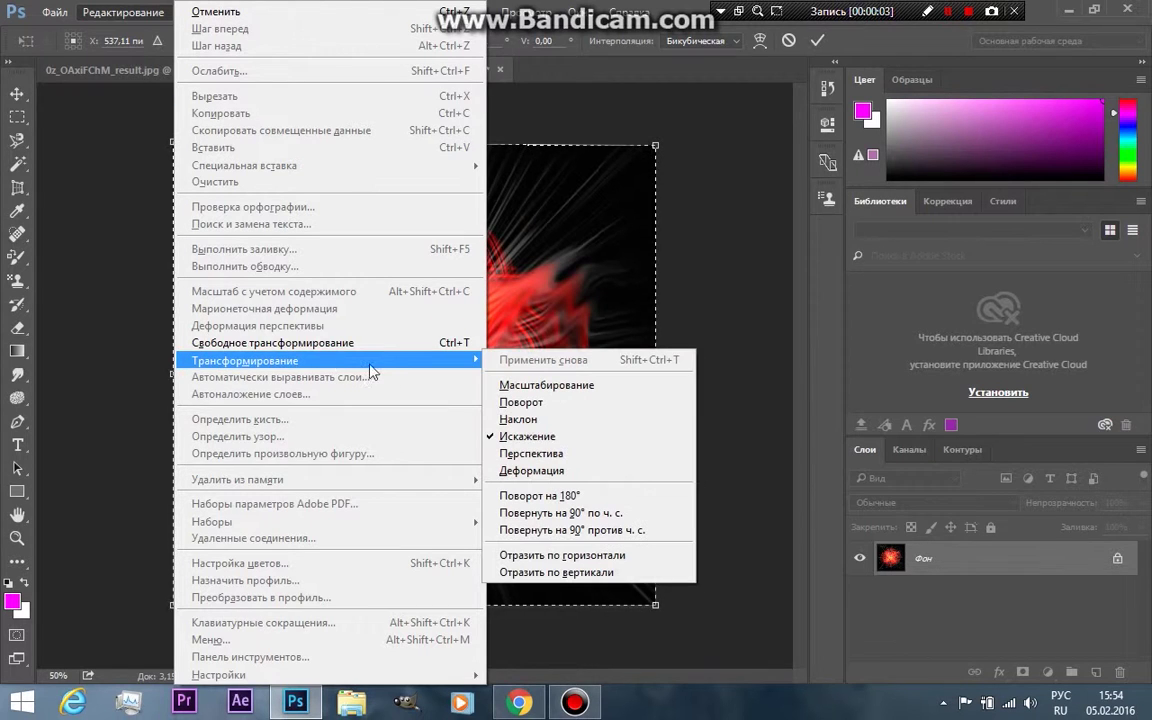
left_click(592, 456)
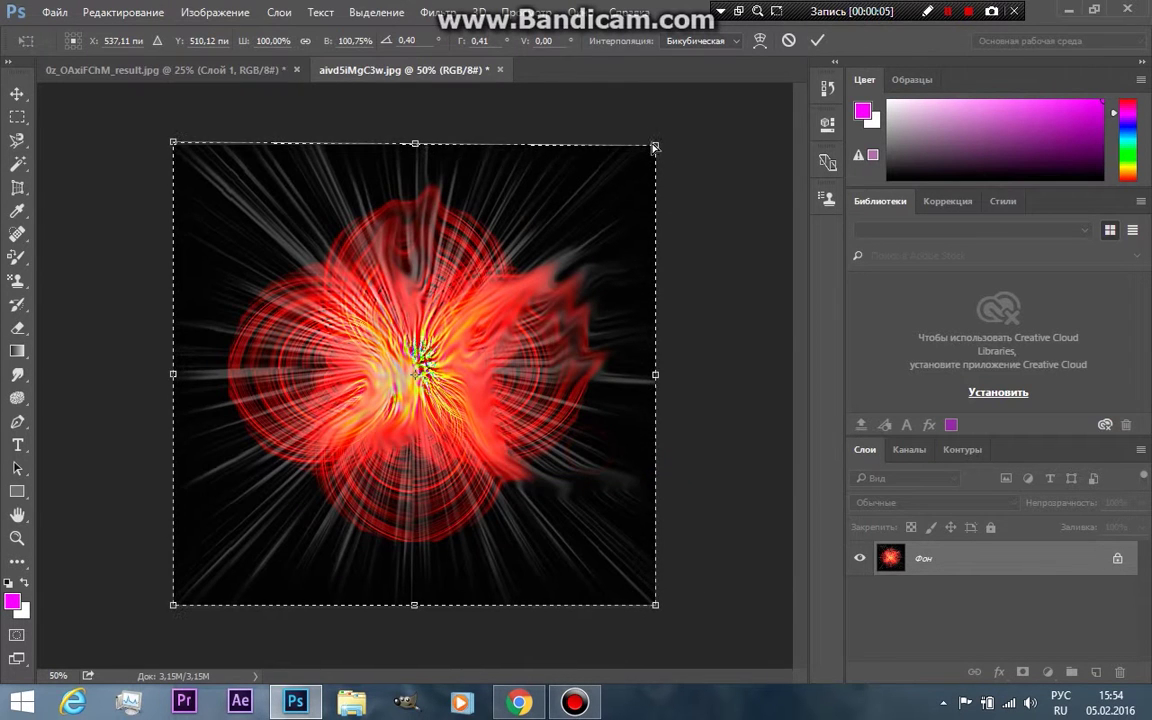
mouse_move(414, 145)
left_mouse_down()
mouse_move(444, 195)
mouse_move(422, 295)
left_mouse_up()
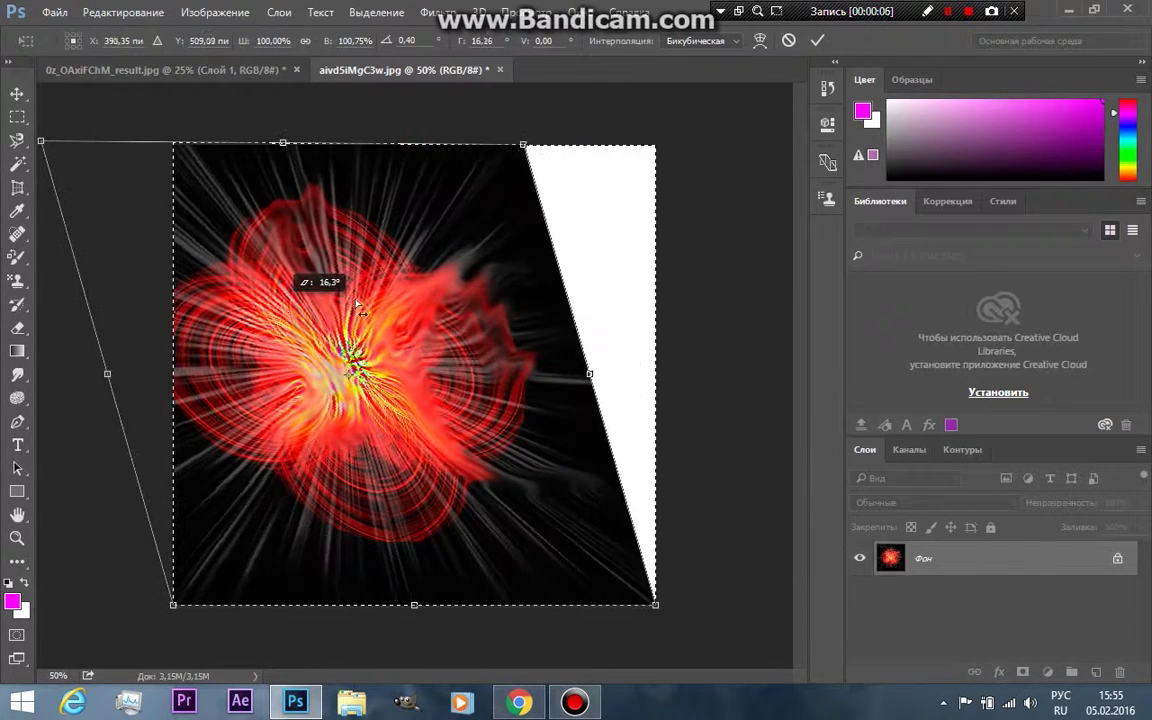
left_click_drag(422, 295, 438, 280)
left_click(657, 145)
left_click_drag(673, 160, 518, 280)
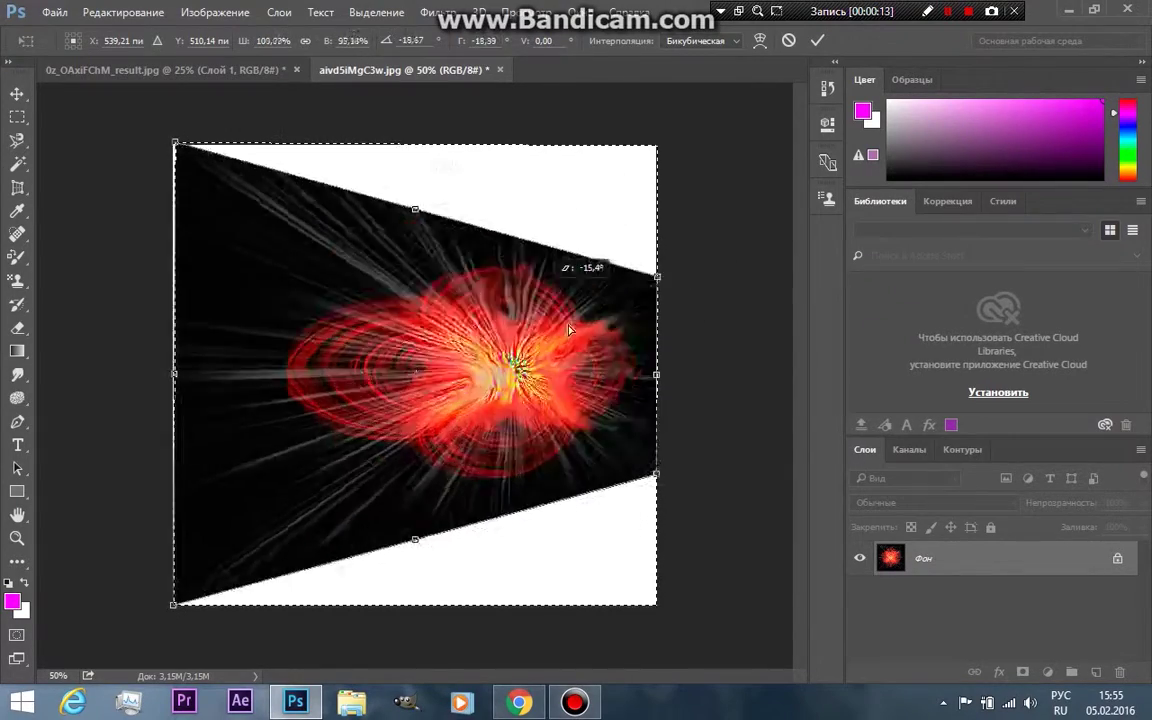
mouse_move(519, 283)
left_mouse_down()
mouse_move(416, 213)
mouse_move(336, 268)
mouse_move(598, 433)
mouse_move(586, 375)
mouse_move(360, 380)
mouse_move(419, 314)
mouse_move(428, 252)
left_mouse_up()
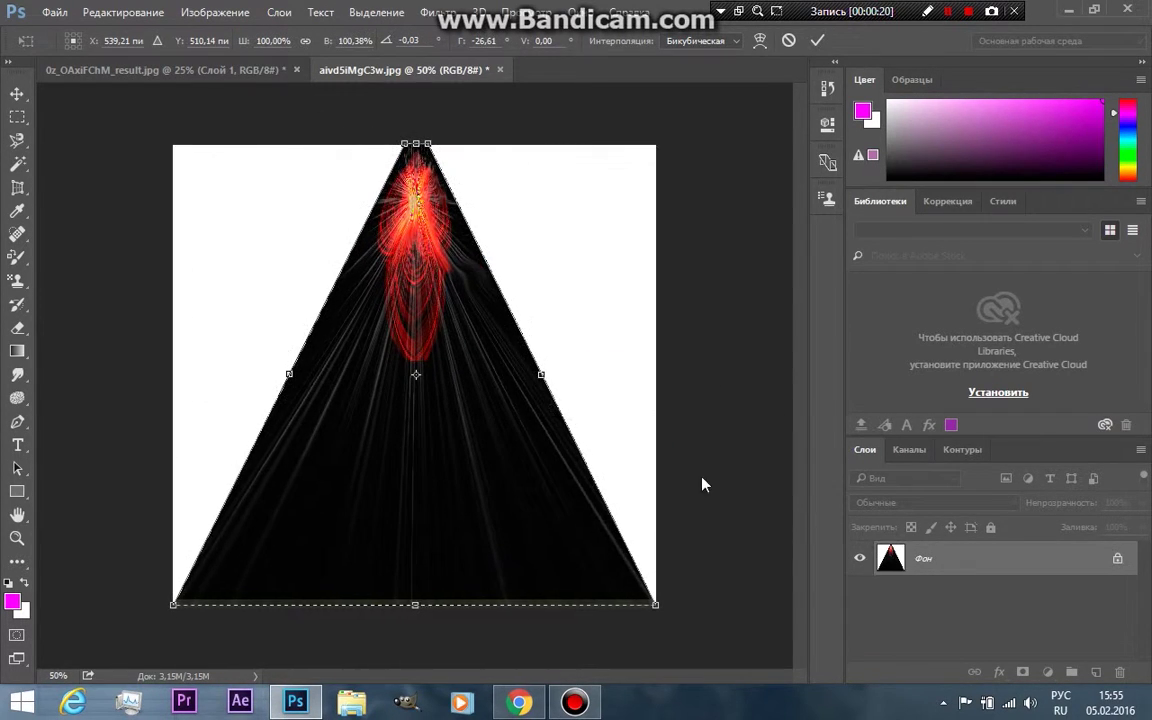
key("ctrl+z")
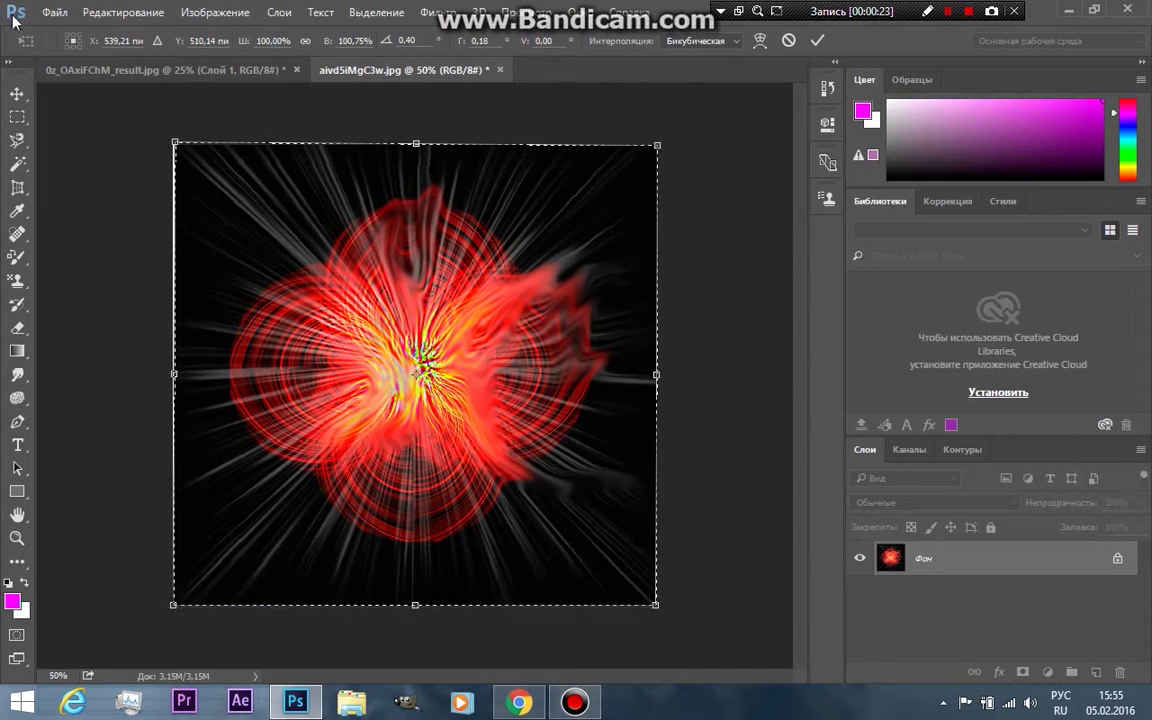
left_click(118, 14)
Warp the flower into a curled, bow-like shape, then switch to 0z_OAxiFChM_result.jpg.
mouse_move(245, 360)
left_click(595, 470)
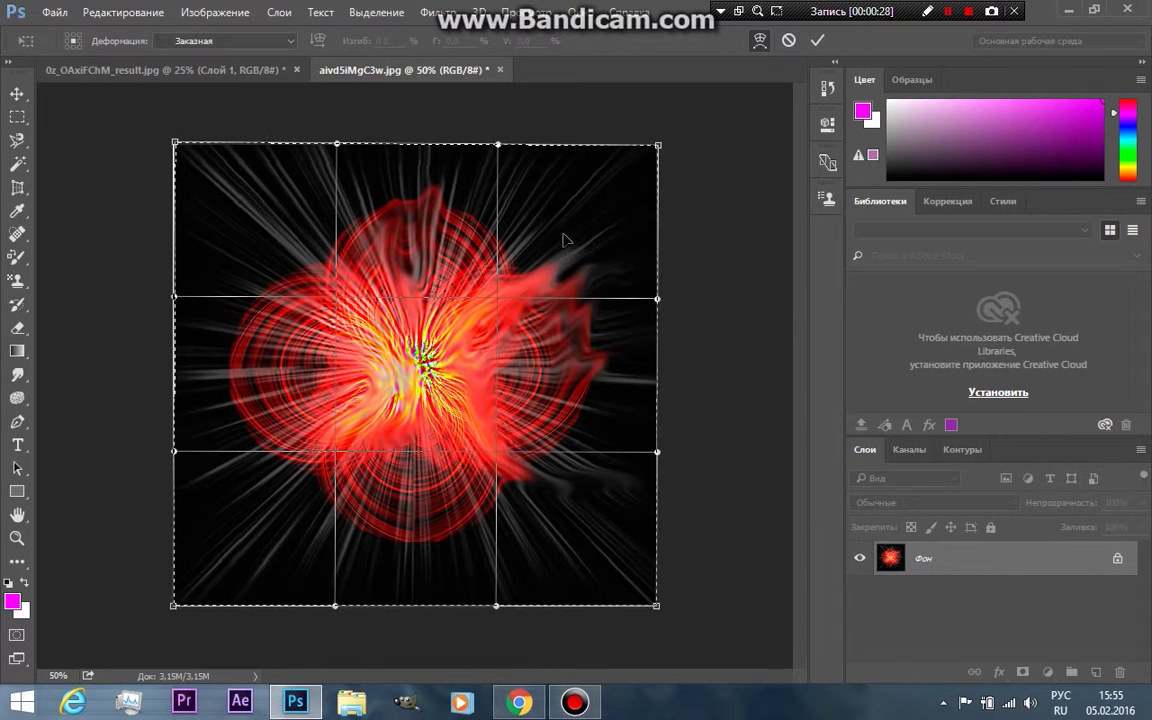
left_click_drag(657, 152, 235, 300)
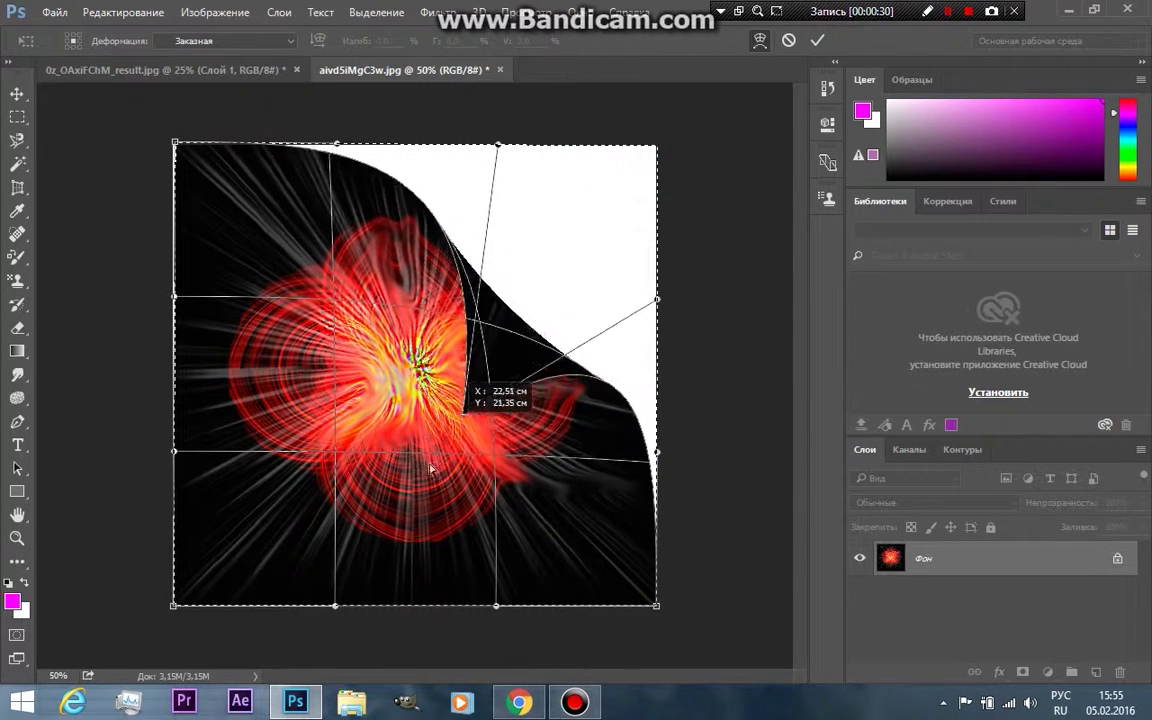
left_click_drag(235, 300, 483, 345)
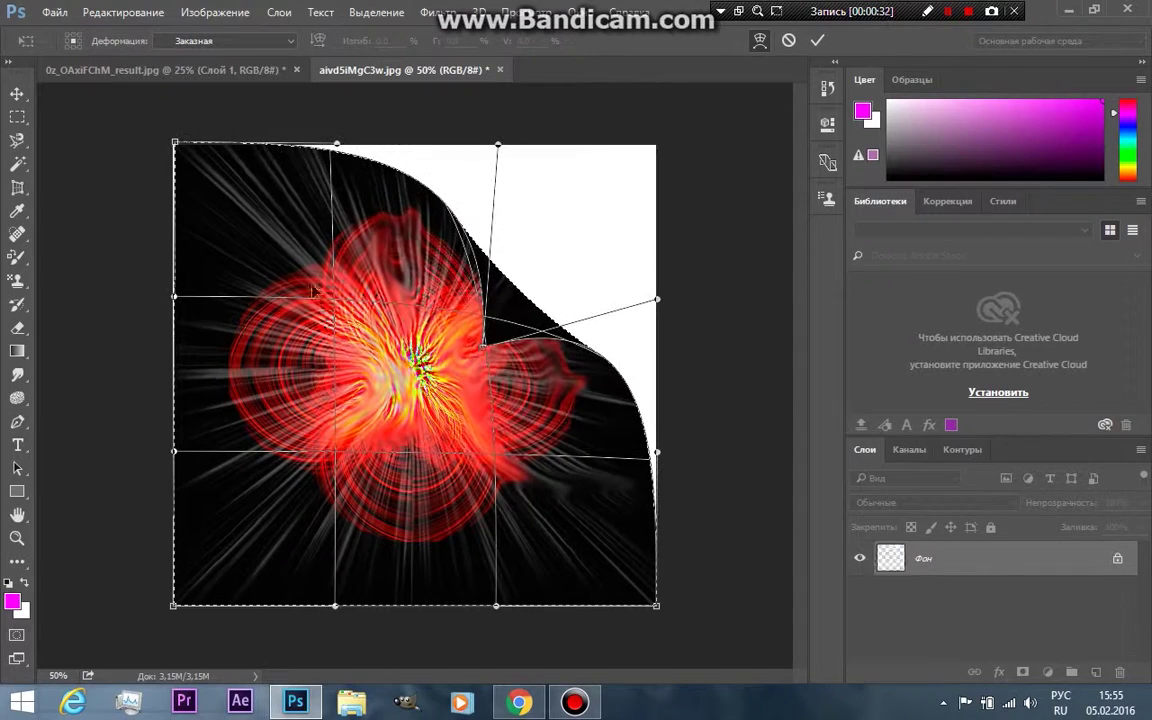
left_click_drag(175, 145, 413, 449)
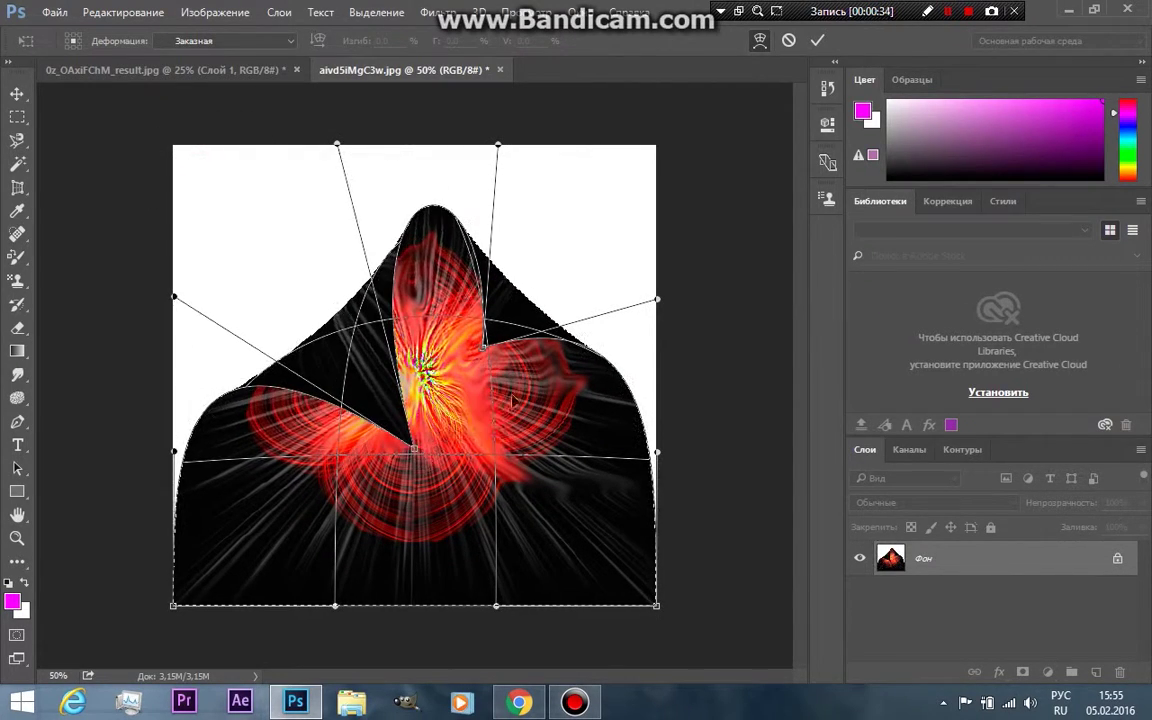
left_click_drag(657, 598, 425, 405)
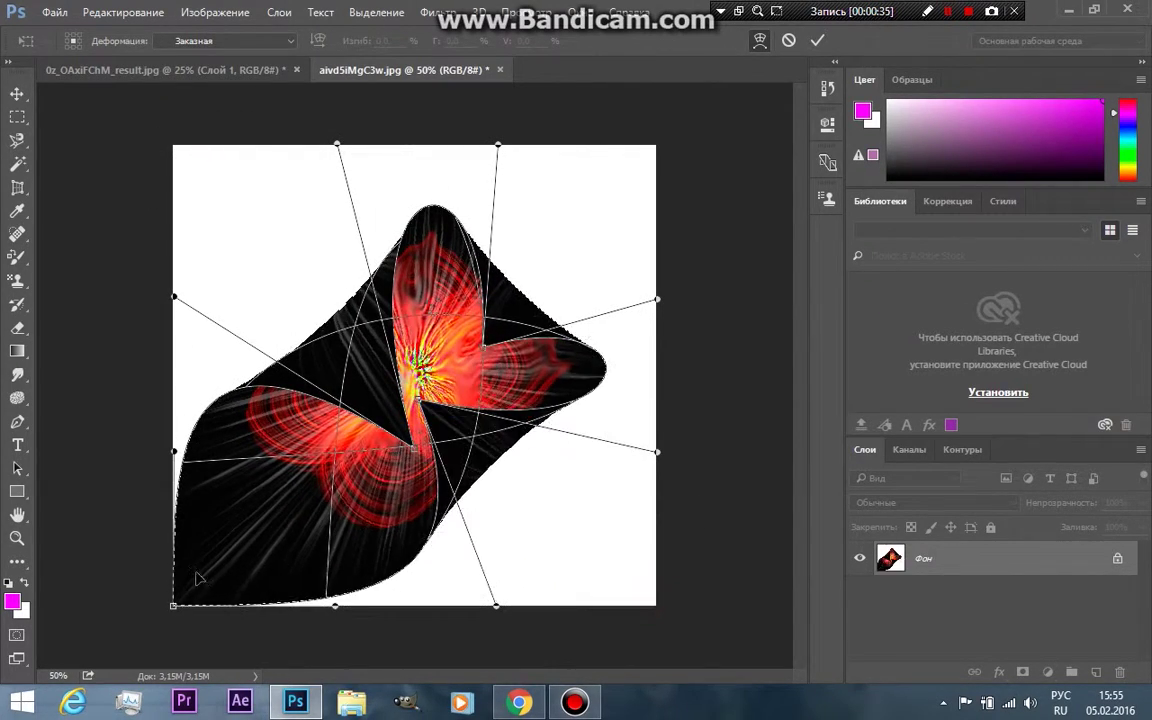
left_click_drag(175, 605, 385, 470)
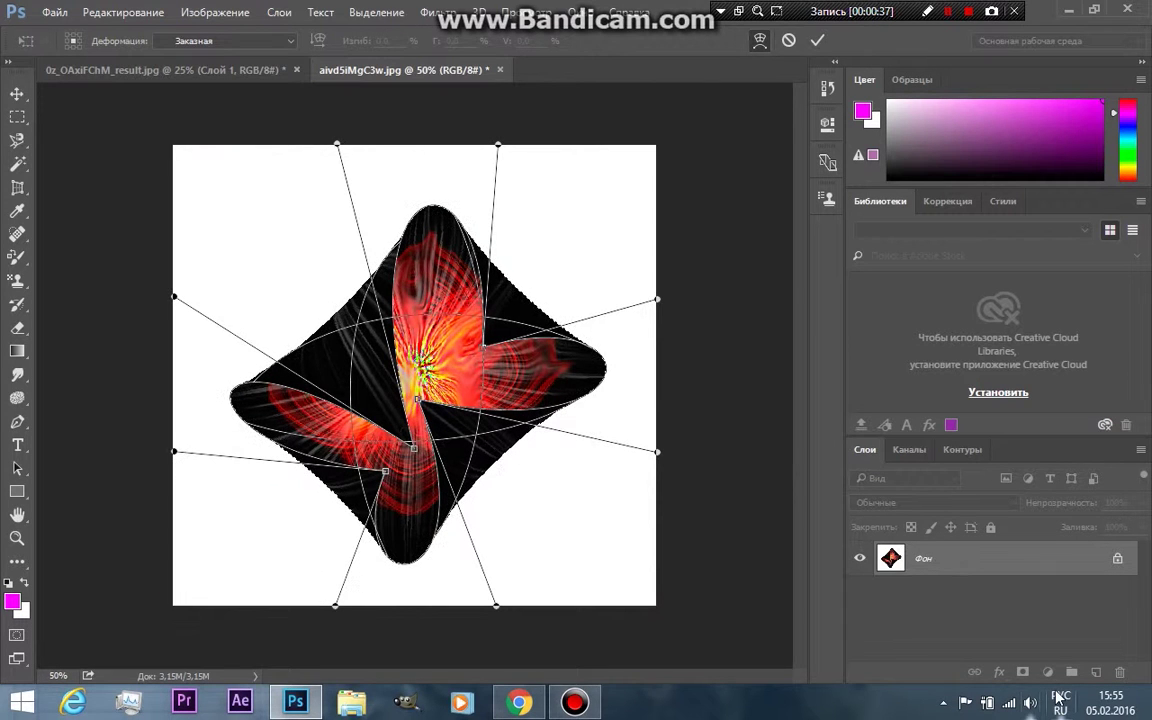
key("ctrl+z")
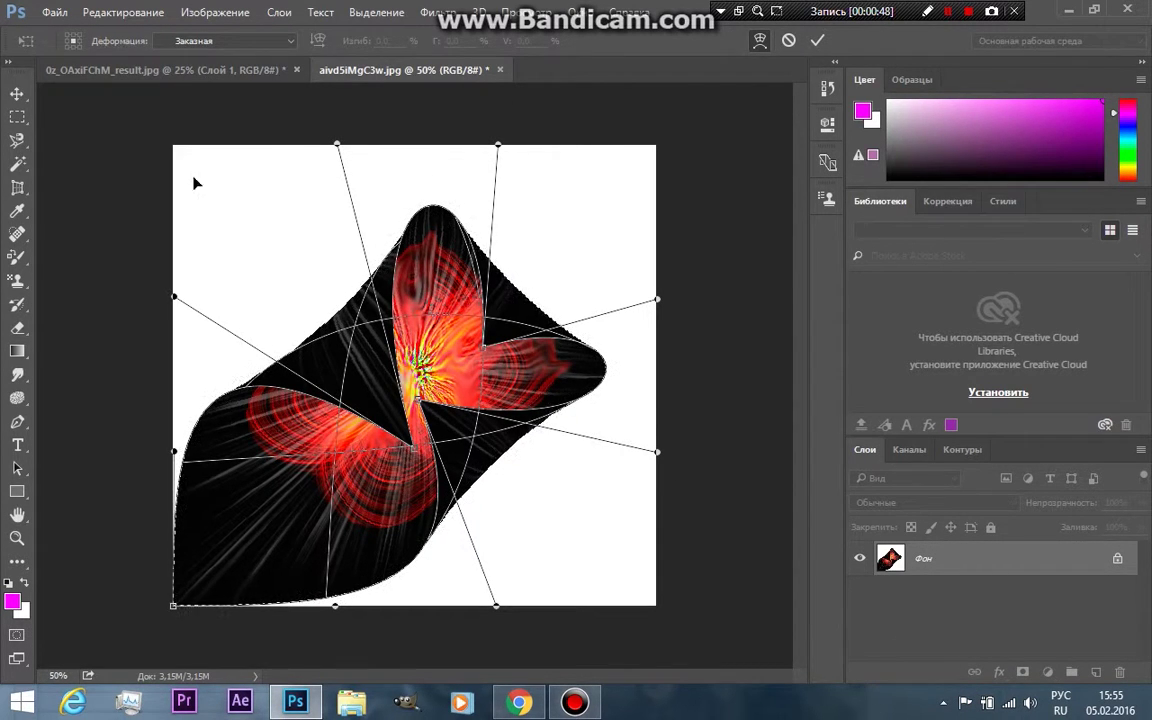
left_click(200, 70)
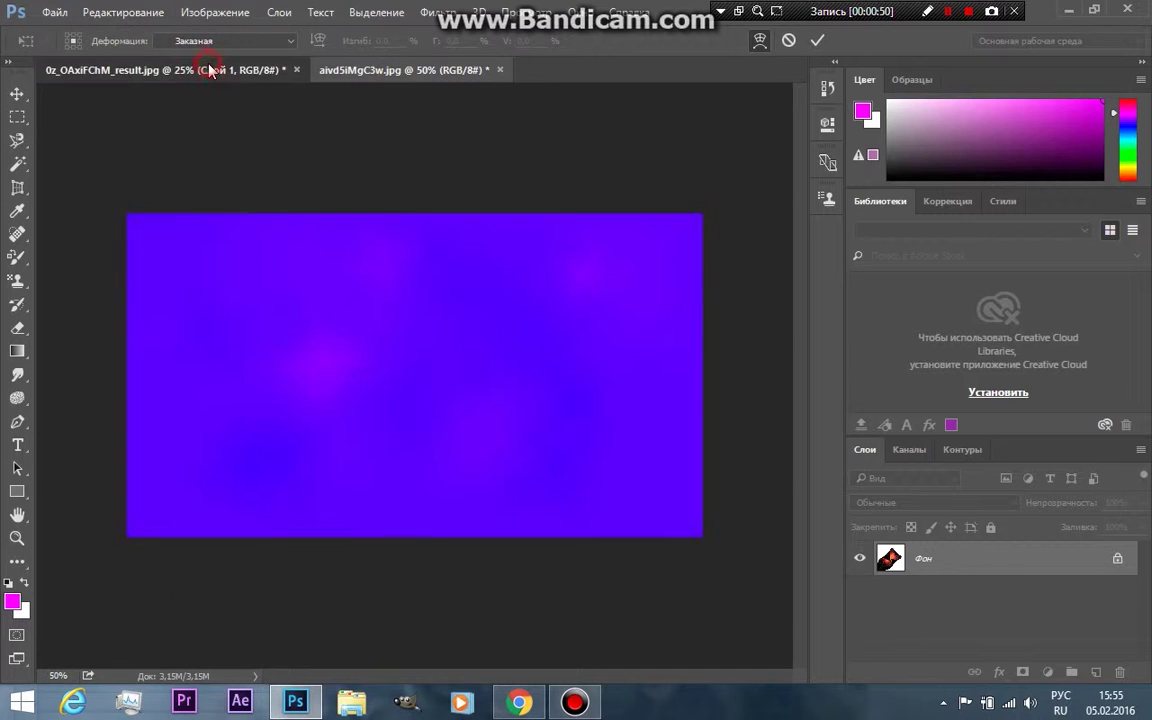
Flip the flower image horizontally, then undo the flip.
left_click(383, 72)
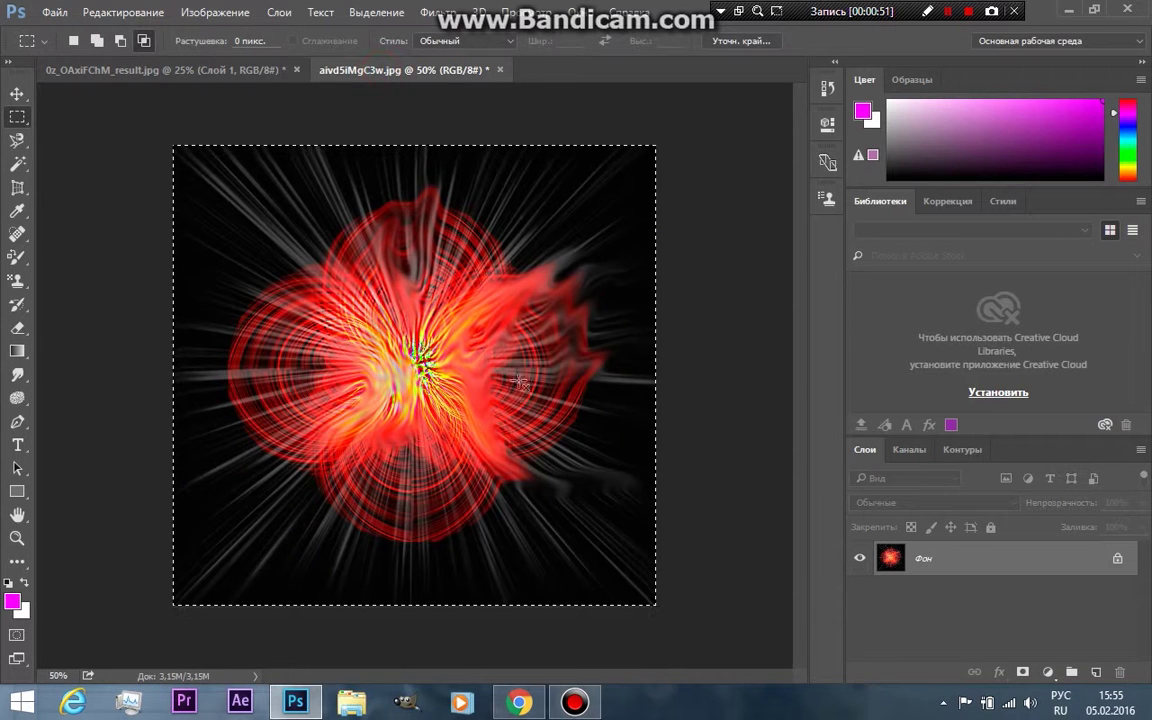
left_click(147, 14)
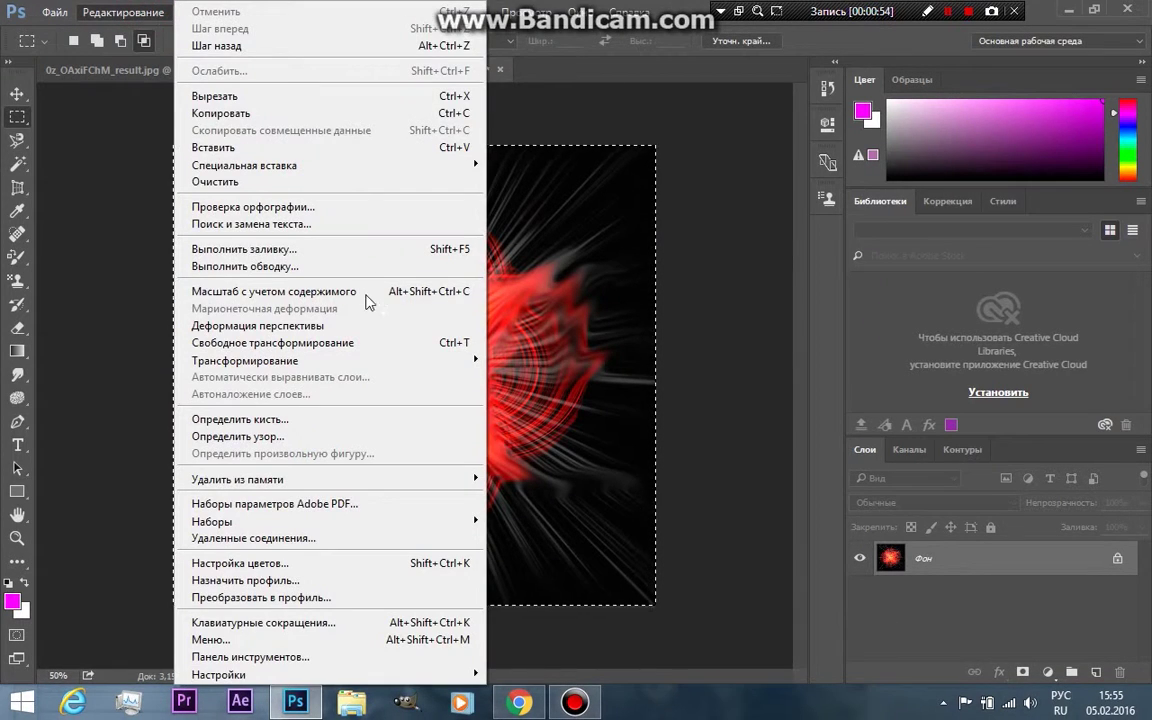
mouse_move(245, 360)
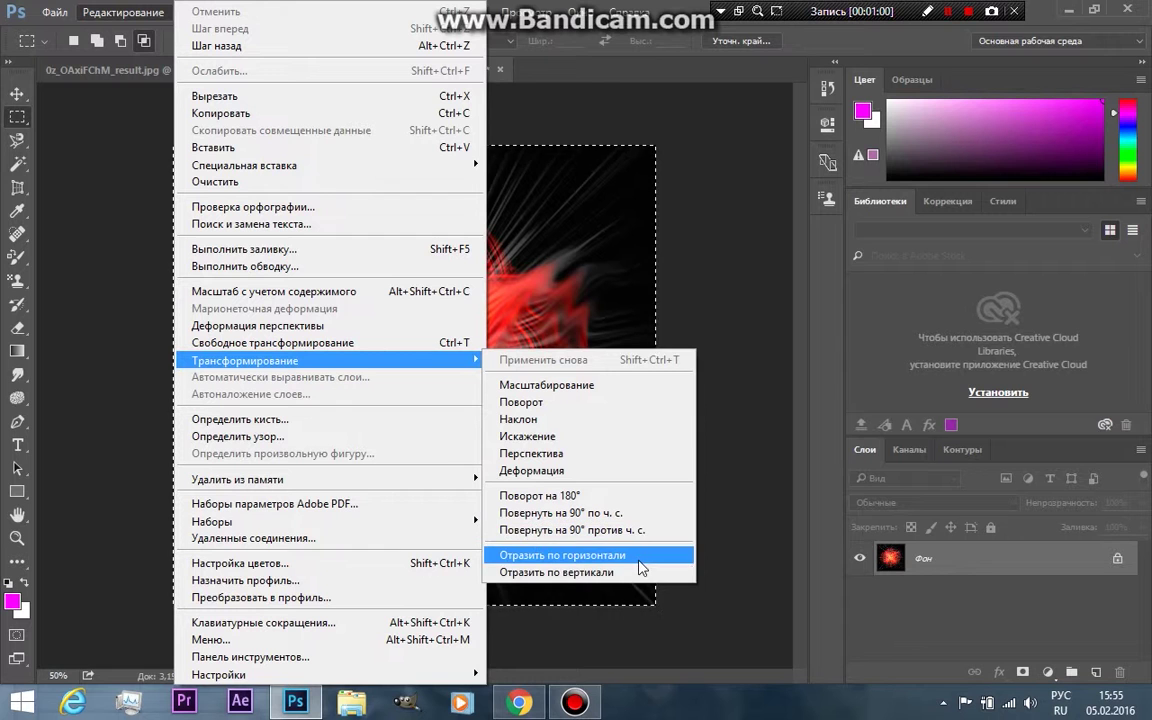
left_click(630, 556)
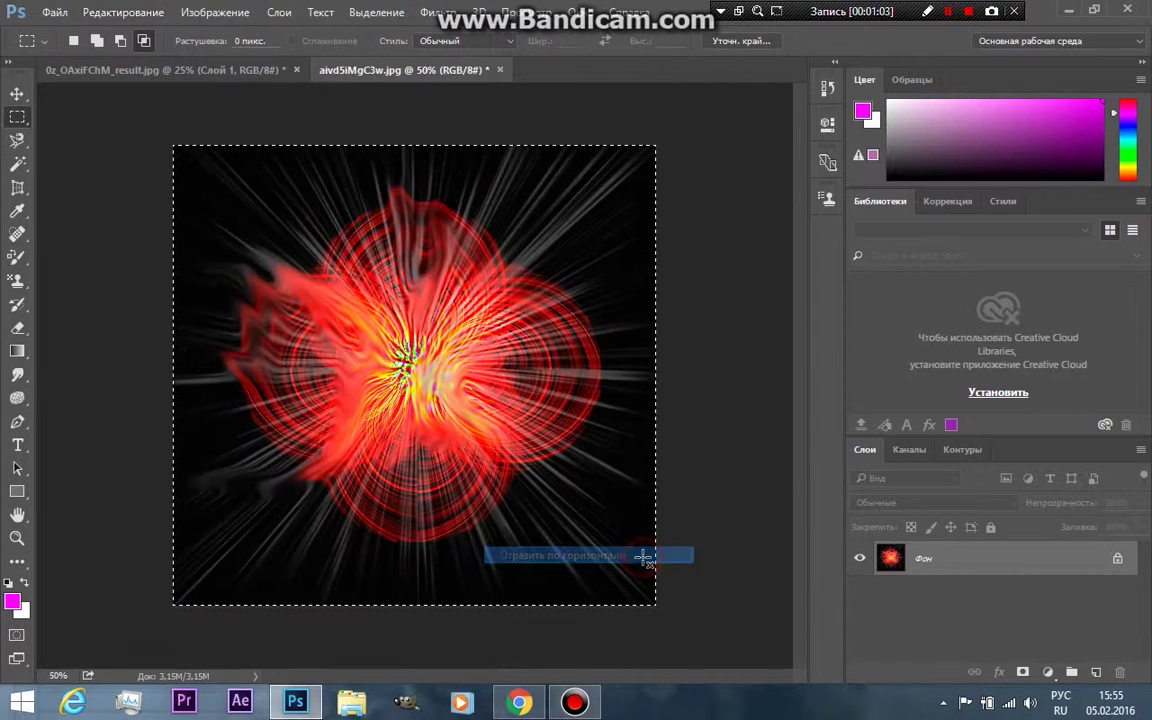
left_click(125, 12)
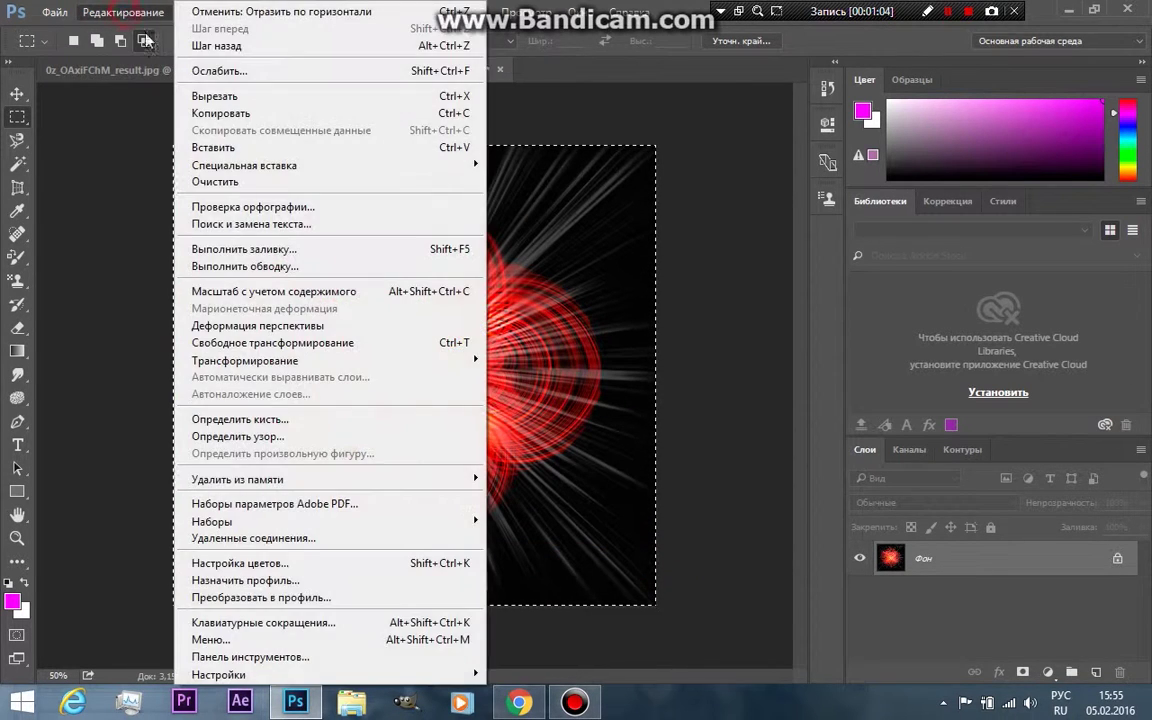
left_click(150, 30)
Flip the flower image vertically and start a Free Transform.
left_click(157, 18)
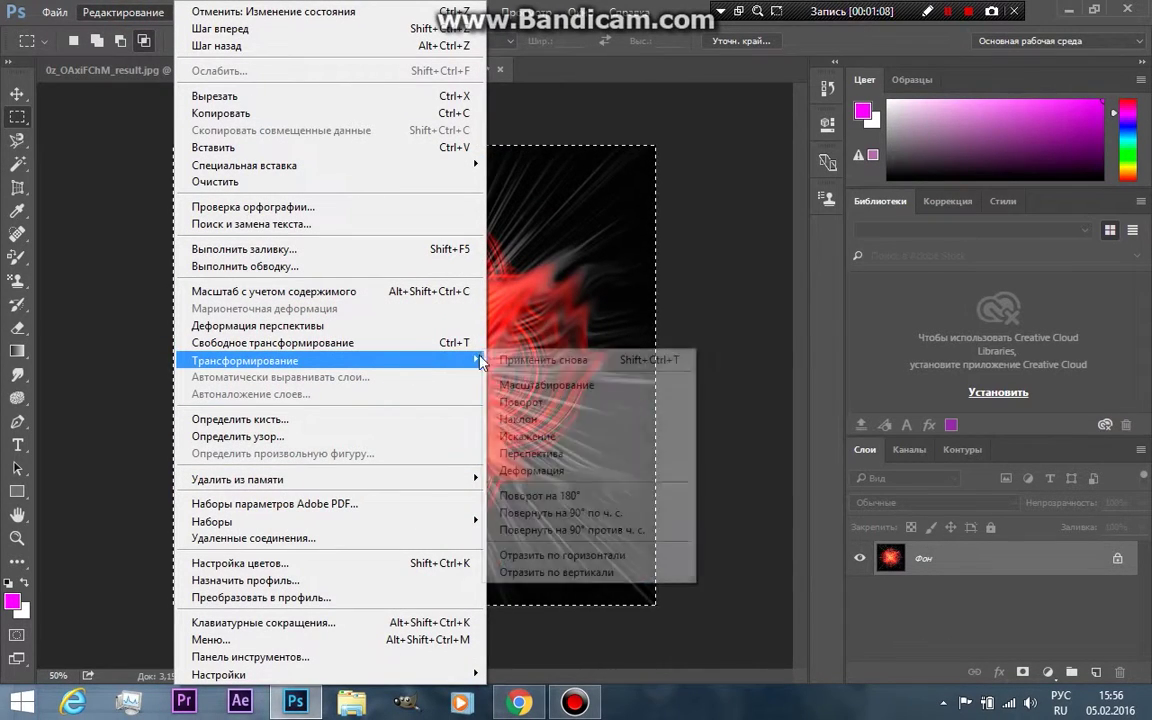
left_click(520, 572)
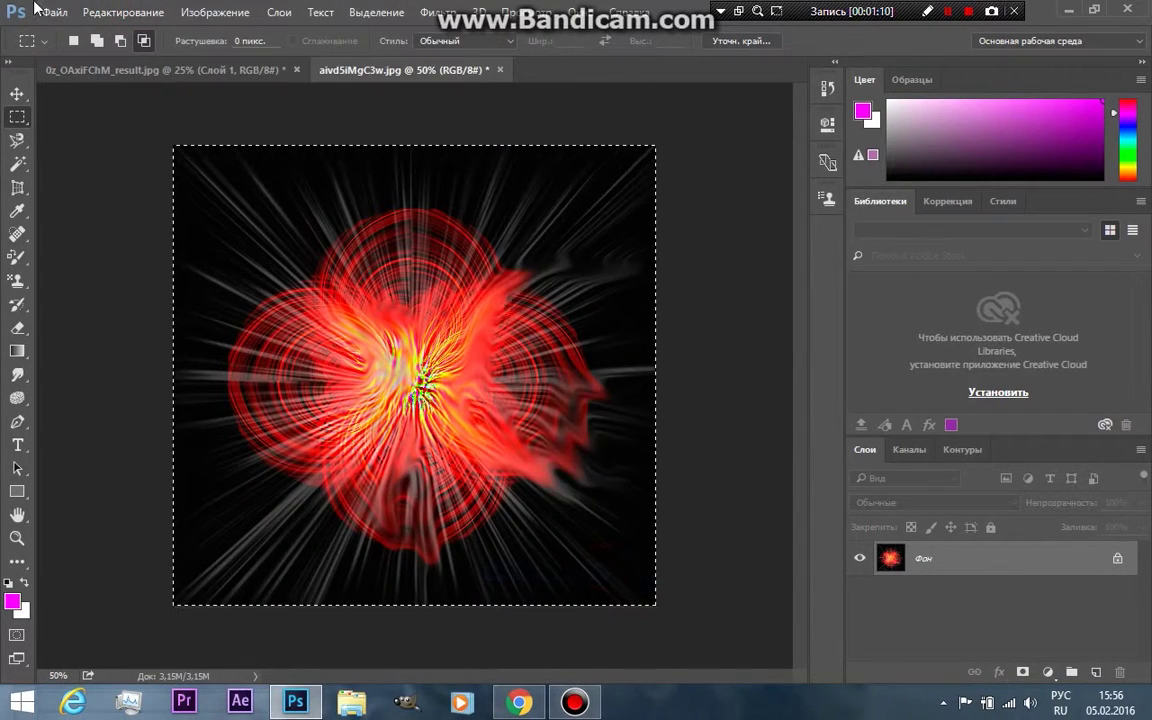
left_click(108, 17)
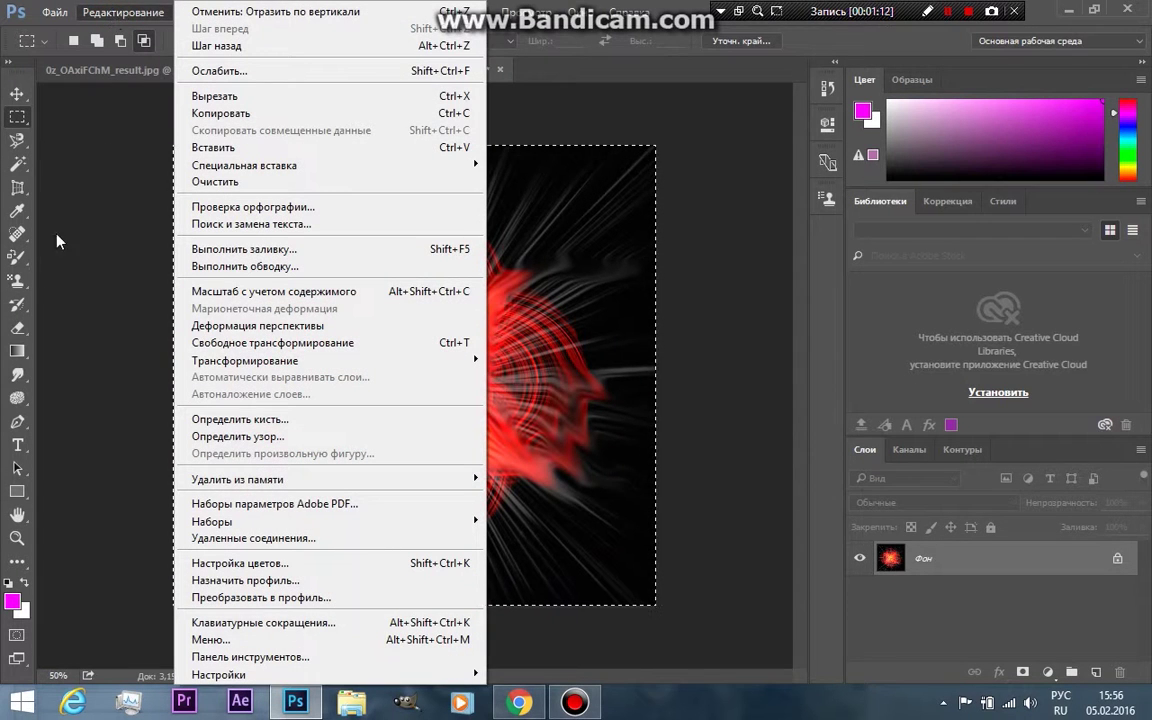
left_click(210, 342)
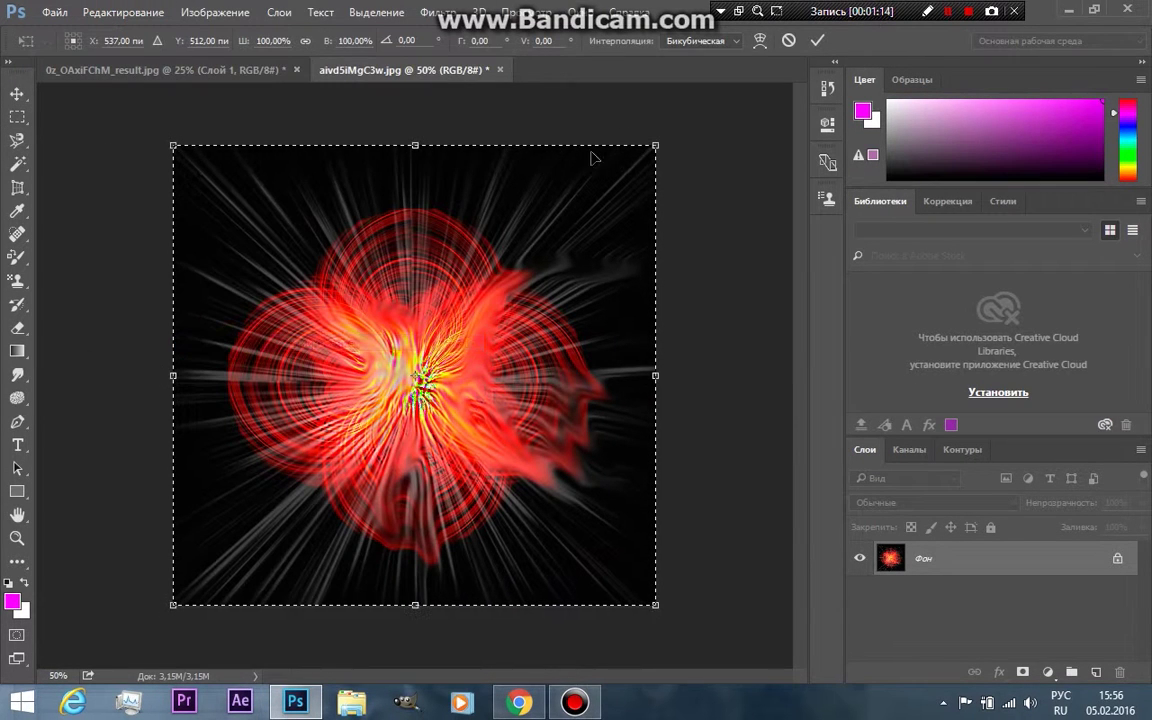
Trial-rotate the flower about -3.34° and squash it vertically, then cancel, leaving it unchanged.
left_click_drag(666, 121, 669, 136)
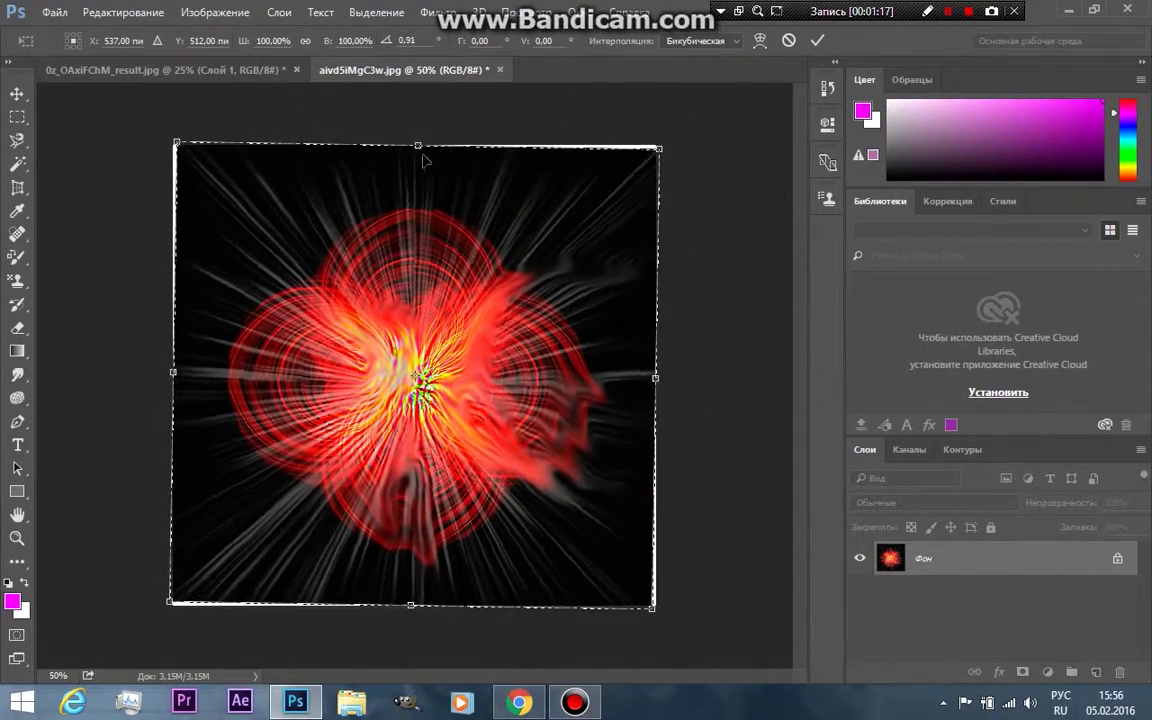
left_click_drag(420, 152, 416, 191)
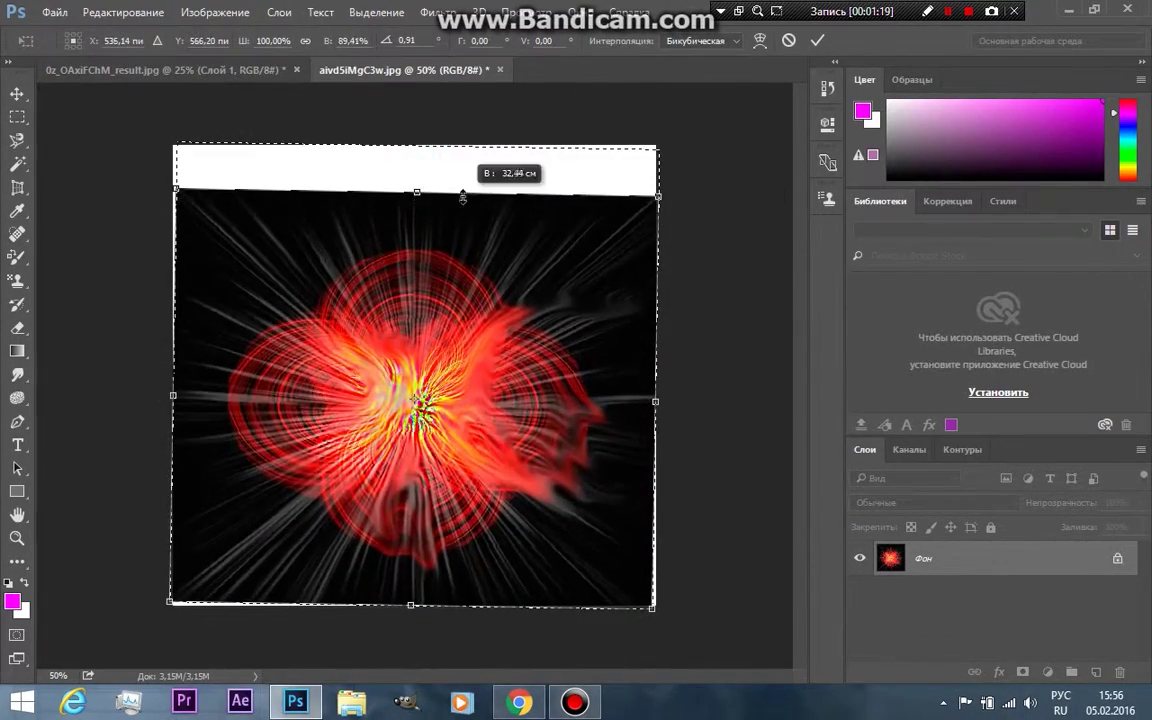
mouse_move(171, 604)
left_mouse_down()
mouse_move(237, 481)
mouse_move(319, 553)
mouse_move(468, 416)
mouse_move(299, 252)
mouse_move(108, 553)
mouse_move(319, 589)
mouse_move(175, 592)
mouse_move(173, 604)
left_mouse_up()
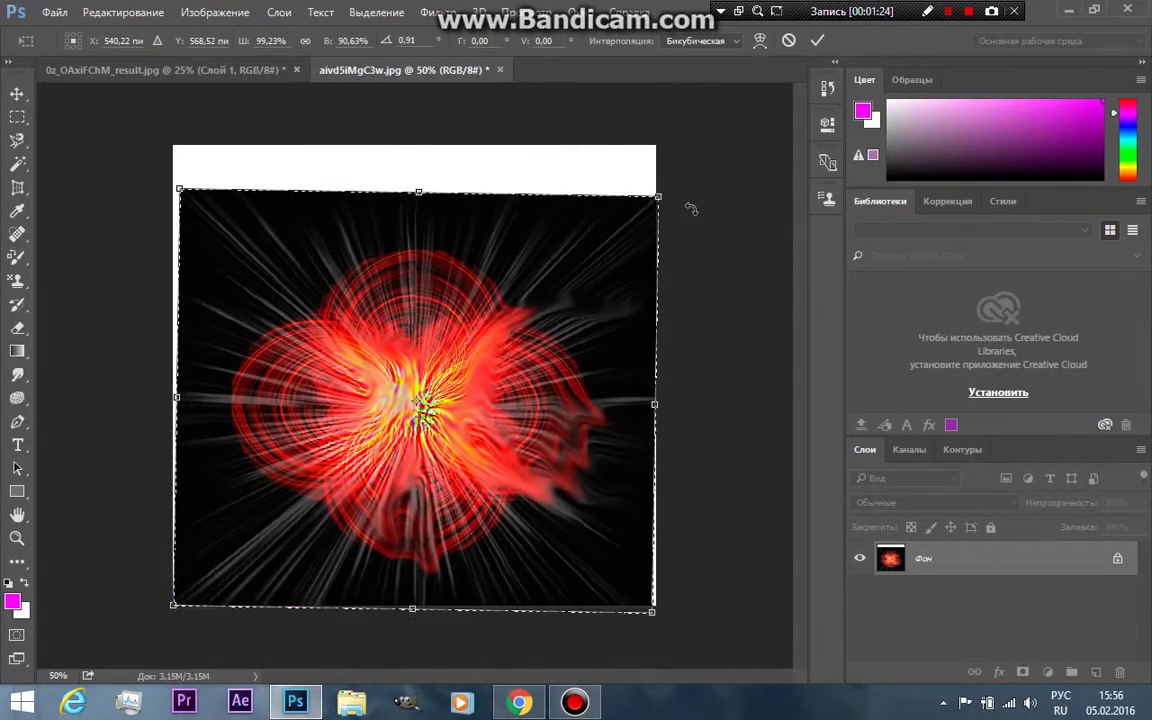
mouse_move(663, 200)
left_mouse_down()
mouse_move(673, 159)
mouse_move(675, 185)
left_mouse_up()
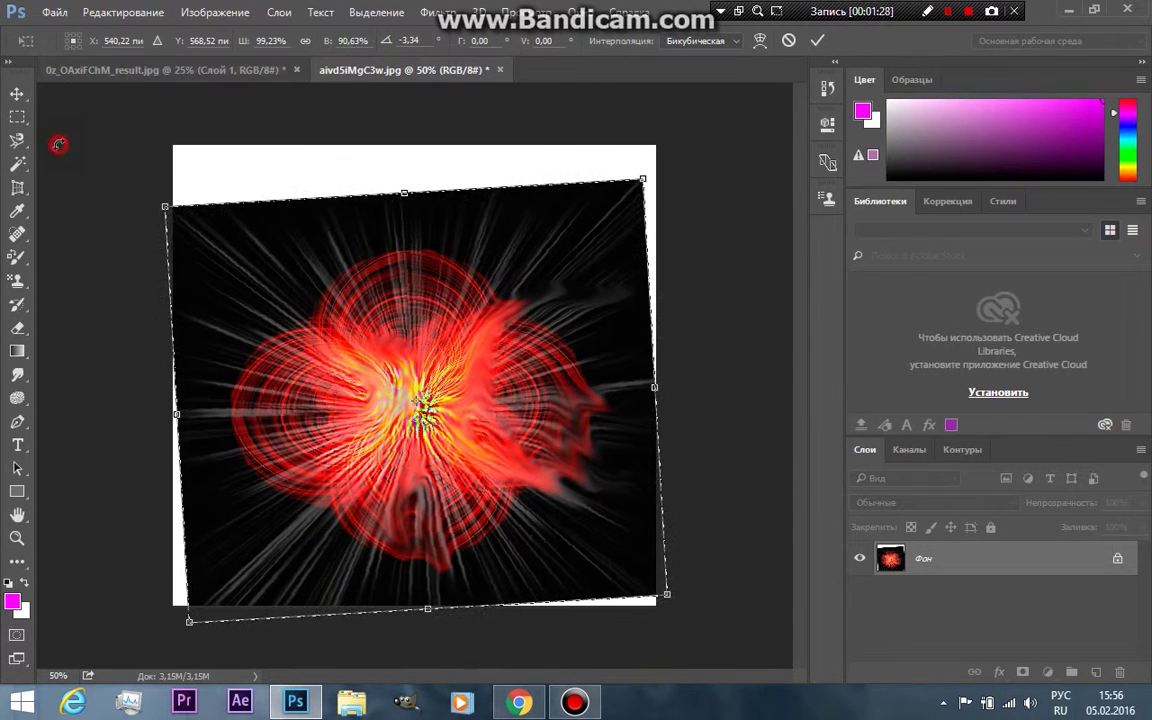
key("Escape")
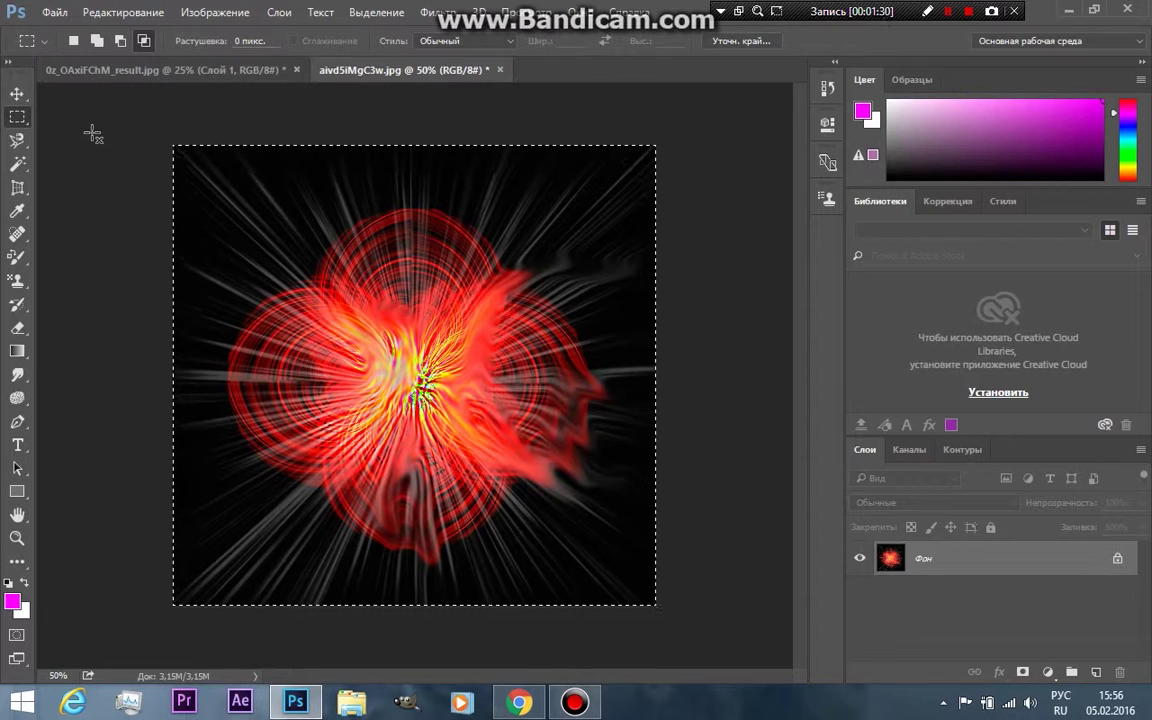